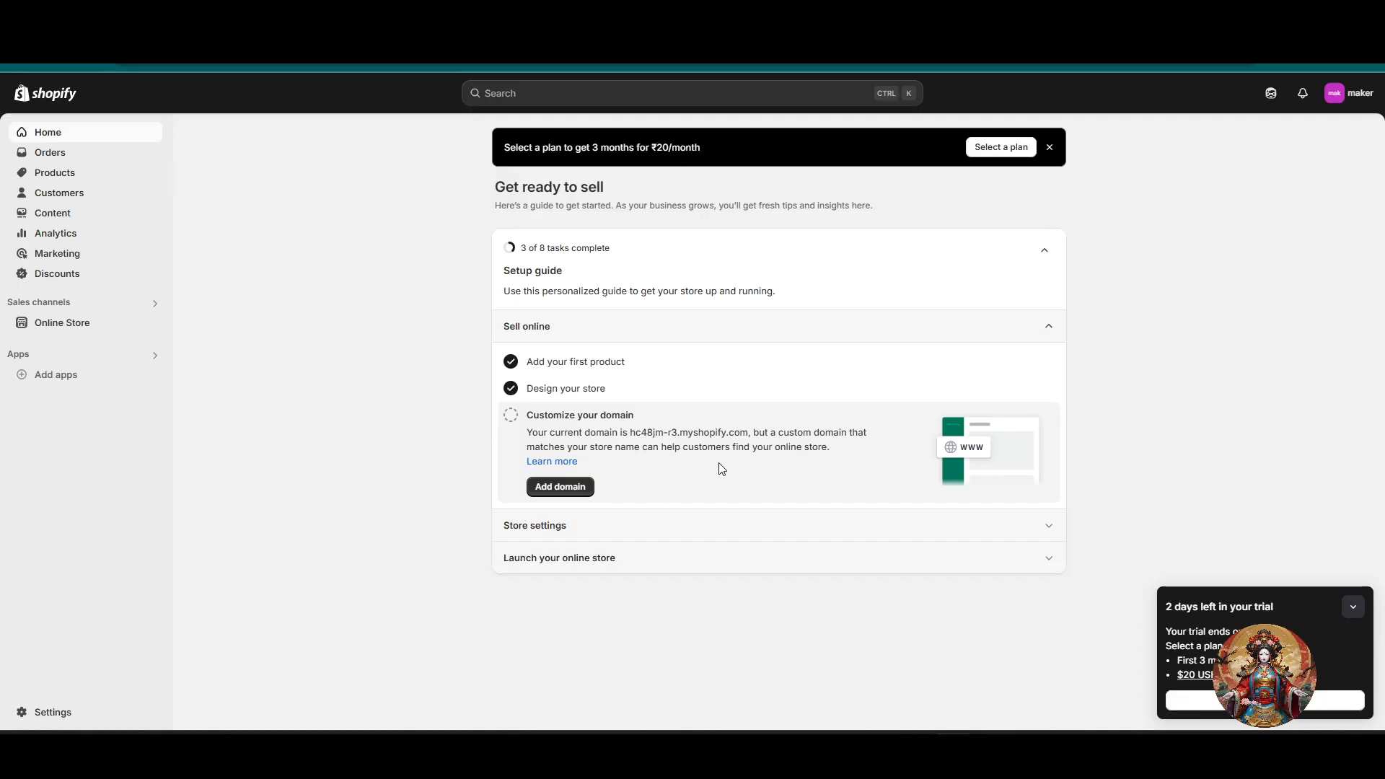
Step: Open the current Dawn theme of the online store for customization
{"action": "left_click", "coordinate": [52, 328]}
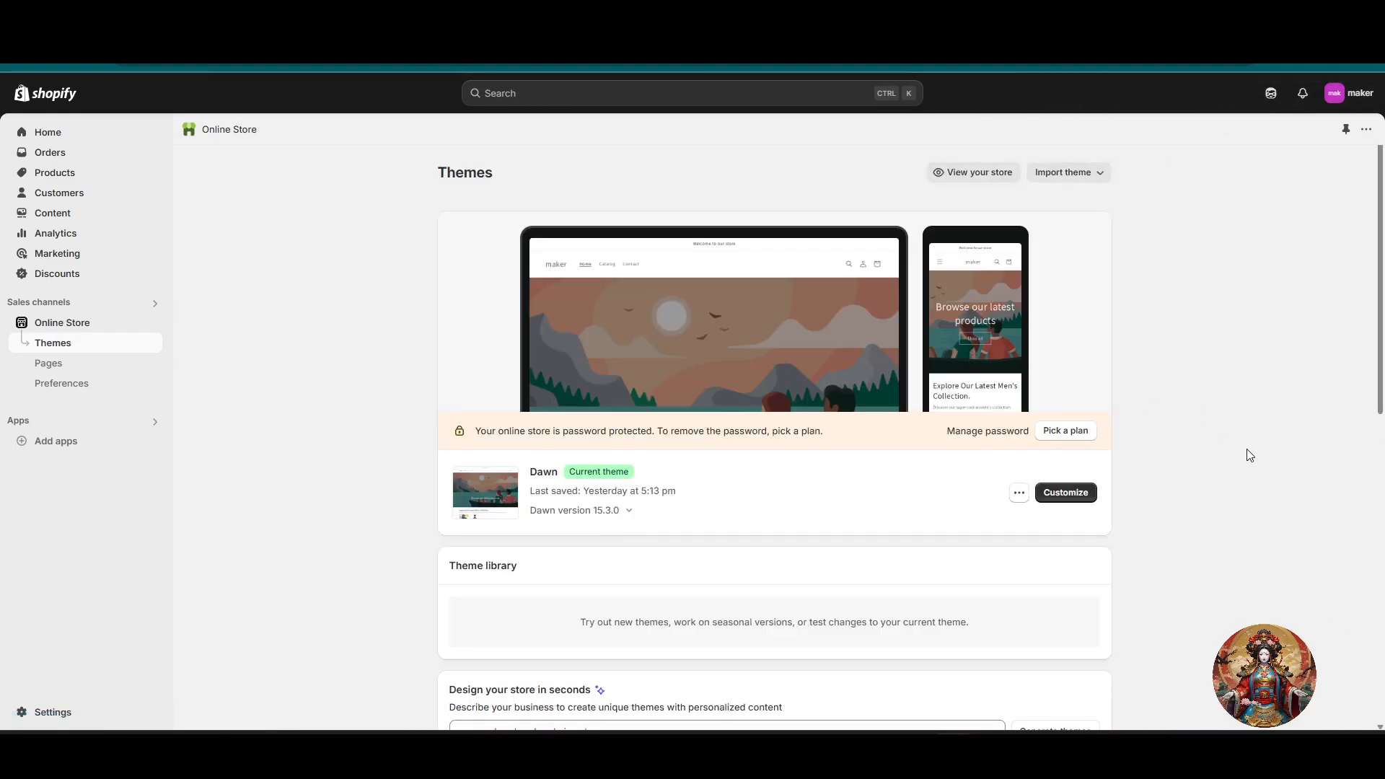
{"action": "scroll", "coordinate": [1248, 454], "scroll_direction": "down", "scroll_amount": 1}
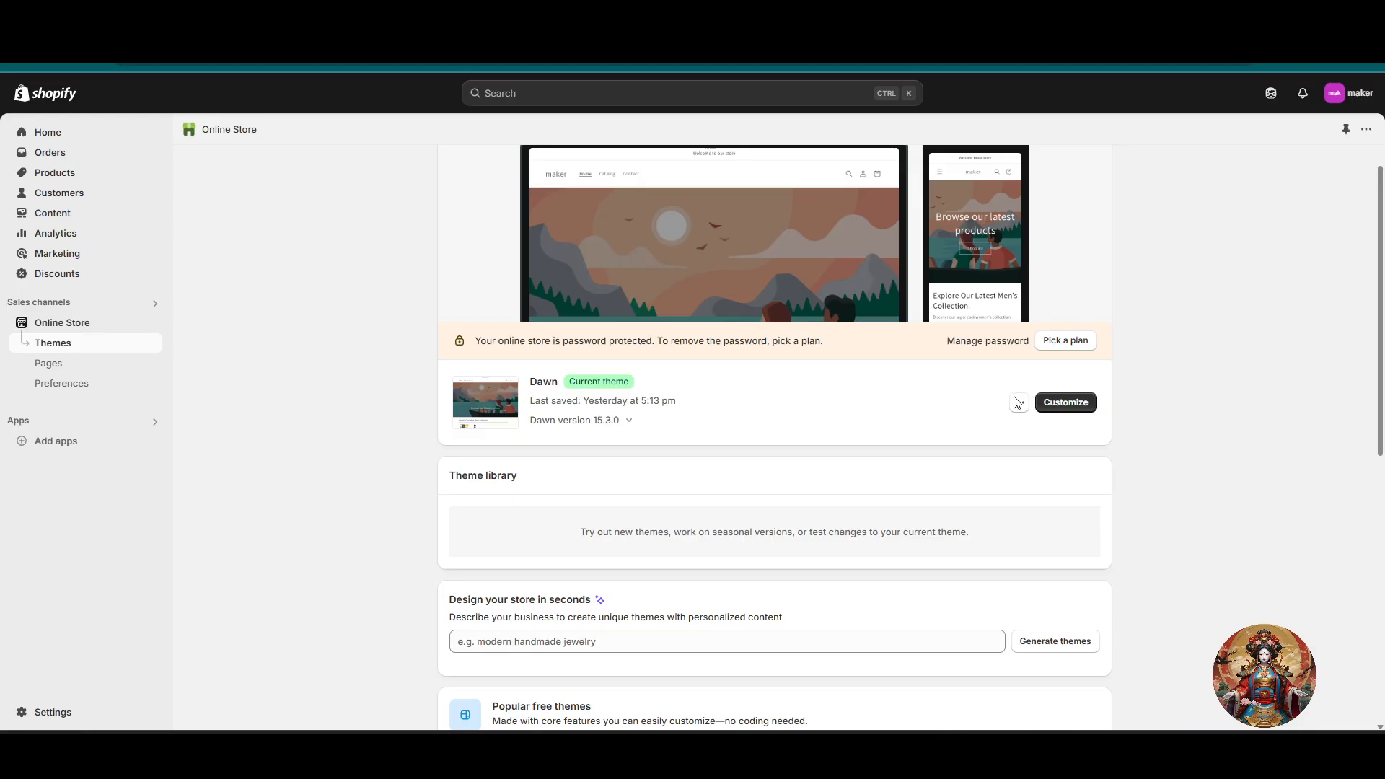
{"action": "left_click", "coordinate": [1057, 404]}
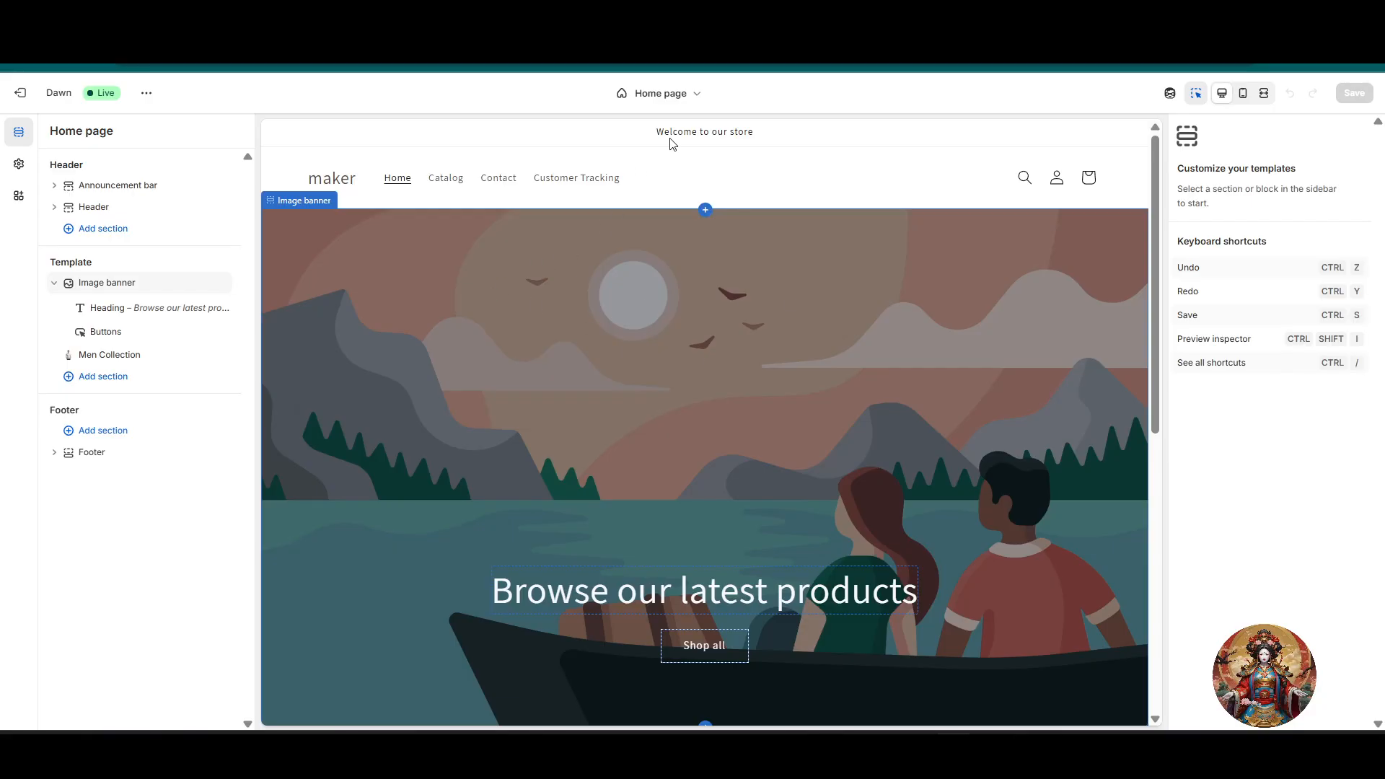
Step: Switch the theme editor to the Default product template and look over the product page preview
{"action": "left_click", "coordinate": [681, 102]}
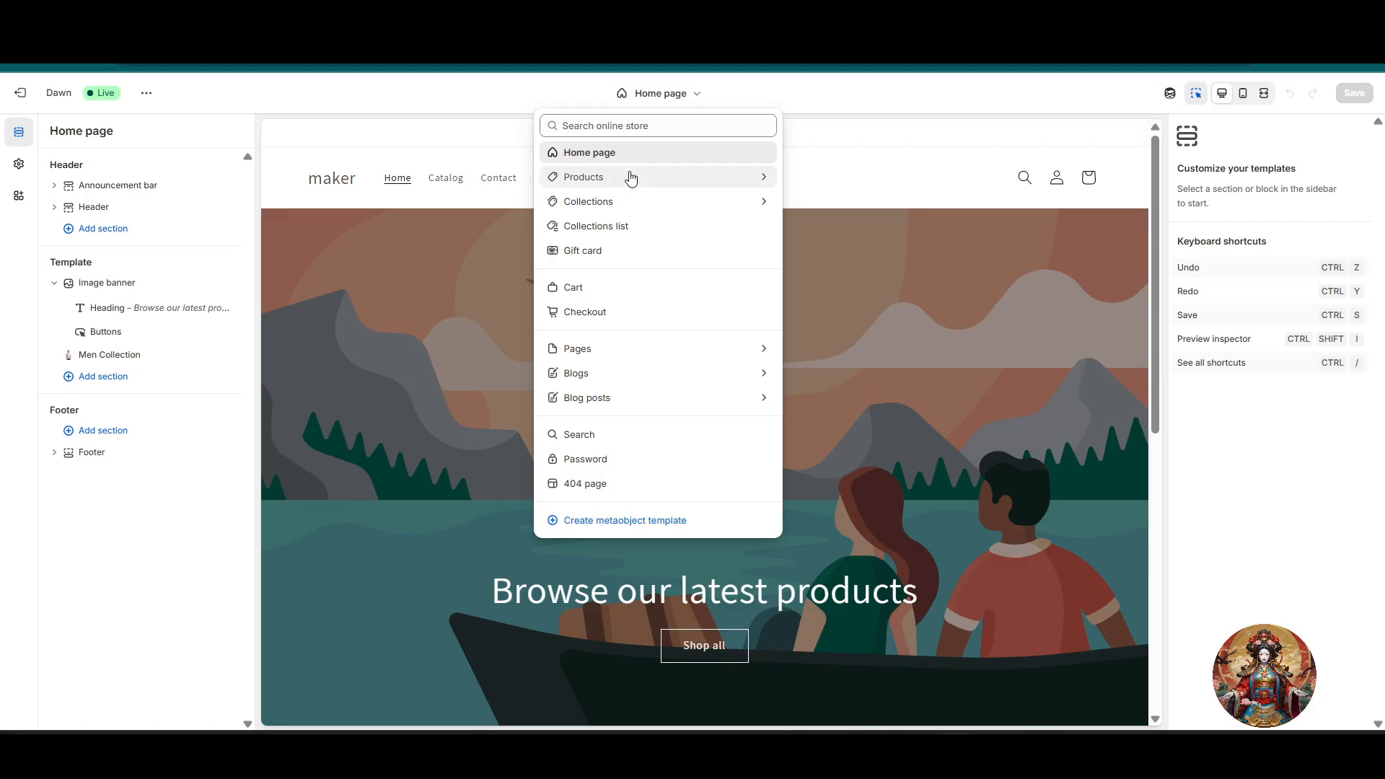
{"action": "left_click", "coordinate": [654, 177]}
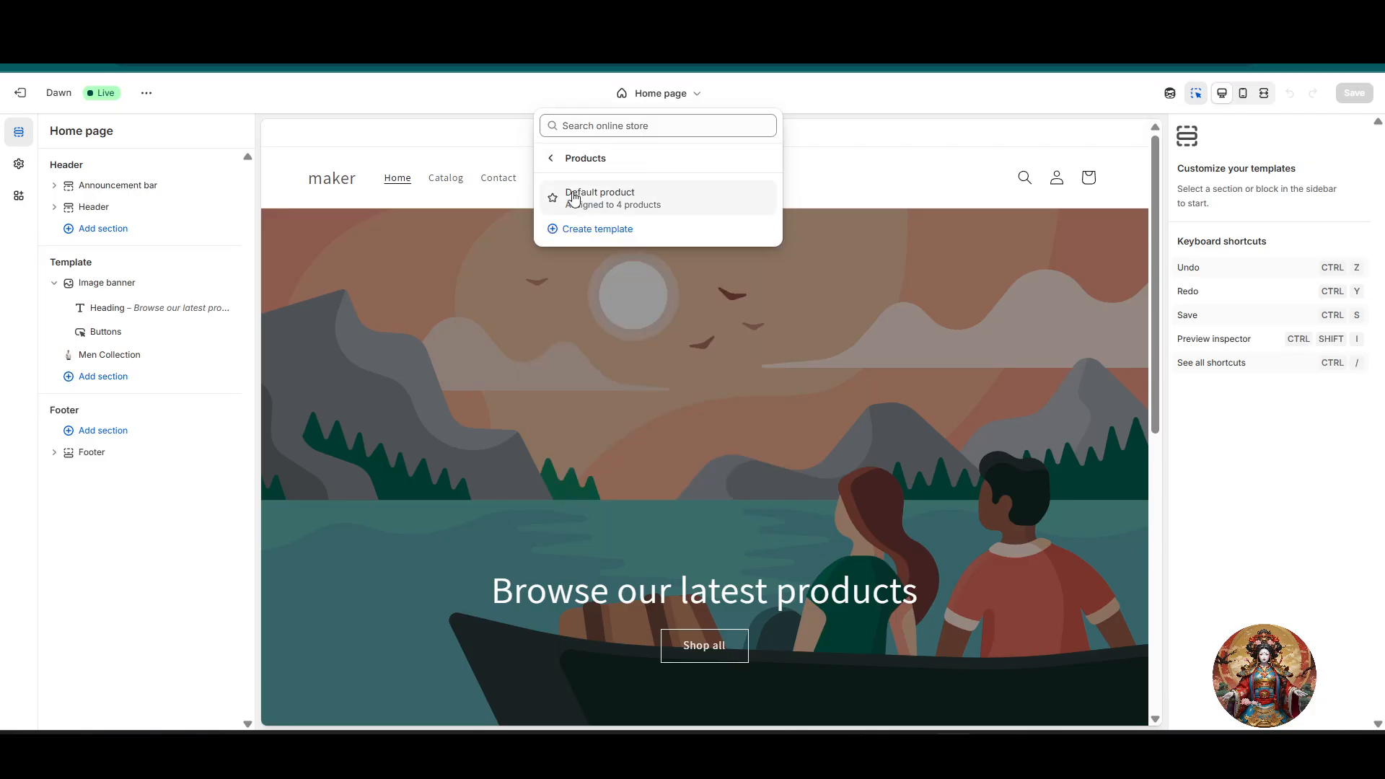
{"action": "left_click", "coordinate": [607, 198]}
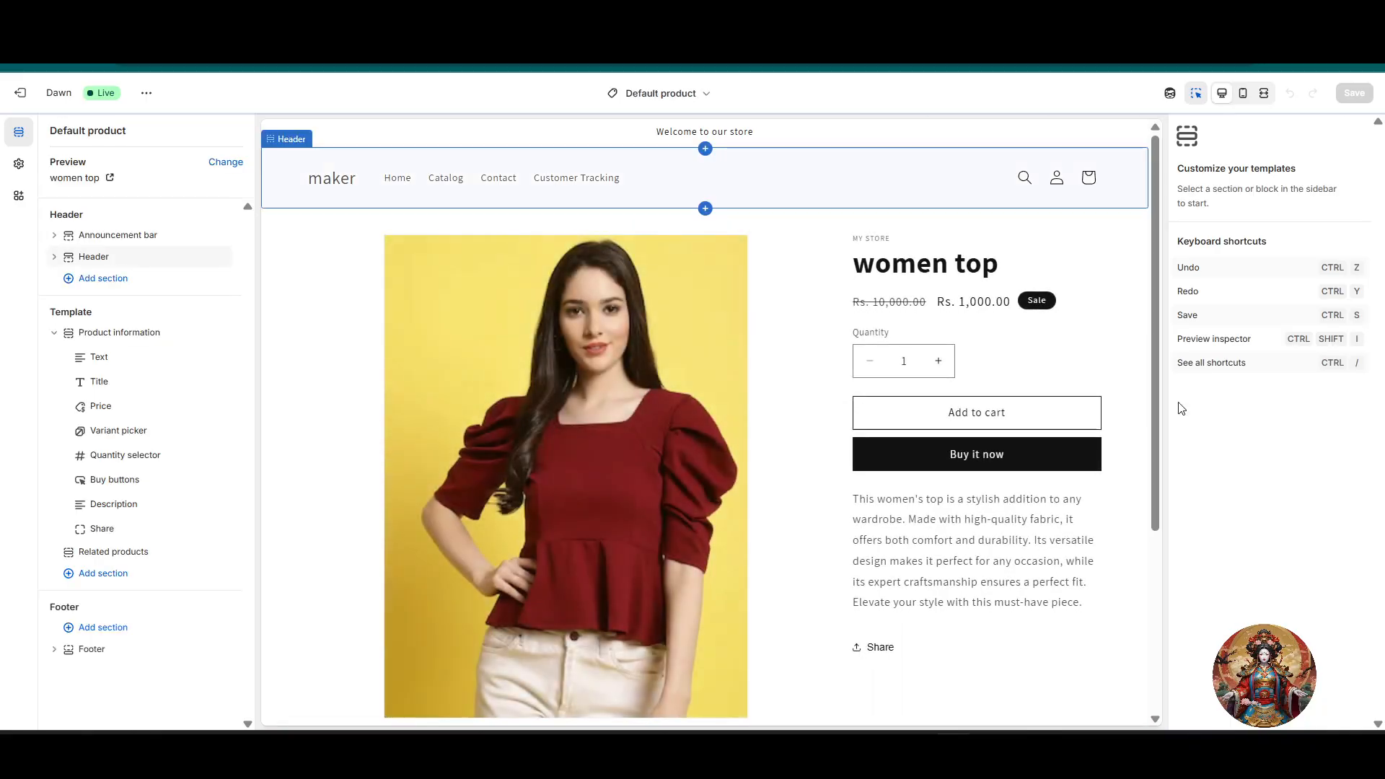
{"action": "scroll", "coordinate": [981, 462], "scroll_direction": "down", "scroll_amount": 3}
{"action": "scroll", "coordinate": [989, 451], "scroll_direction": "up", "scroll_amount": 2}
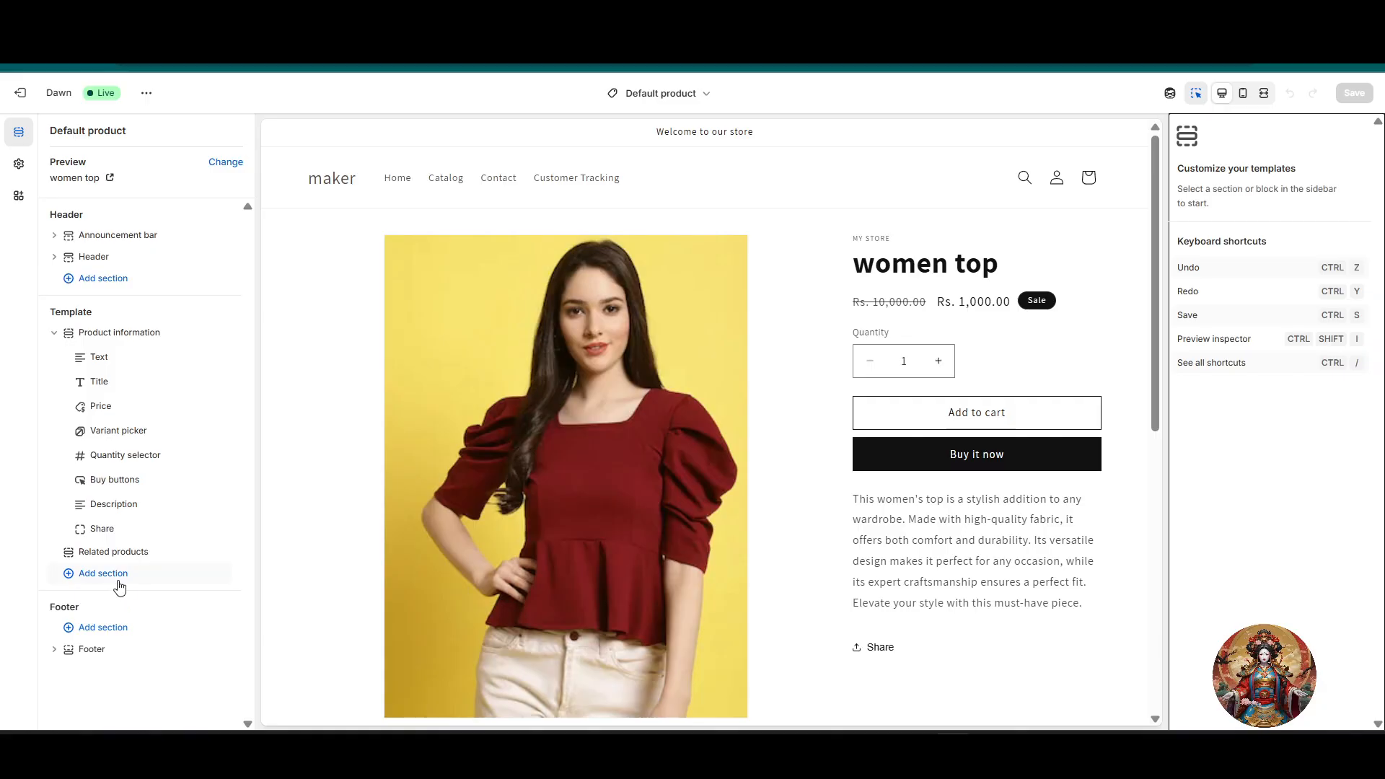
Step: Create a product template named "Collapse section" based on Default product
{"action": "left_click", "coordinate": [641, 98]}
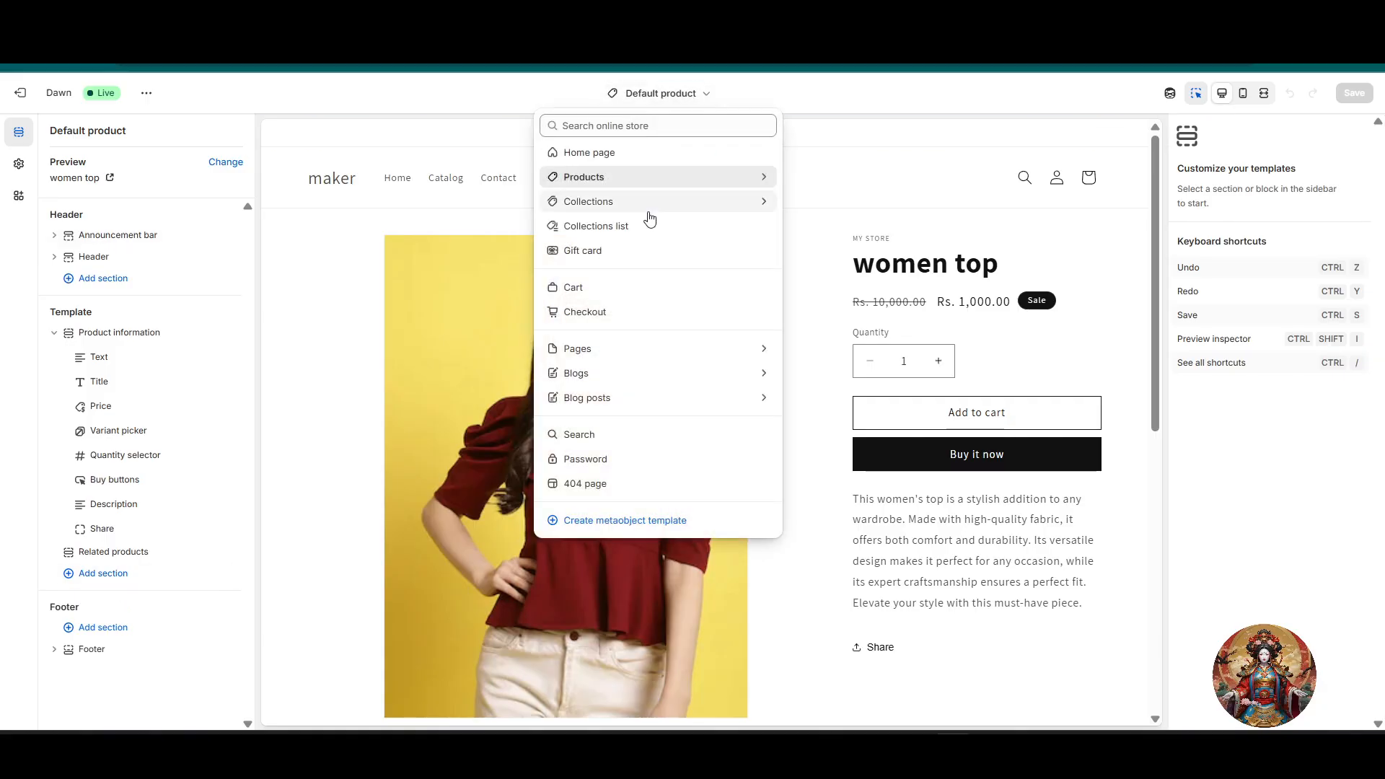
{"action": "left_click", "coordinate": [648, 180]}
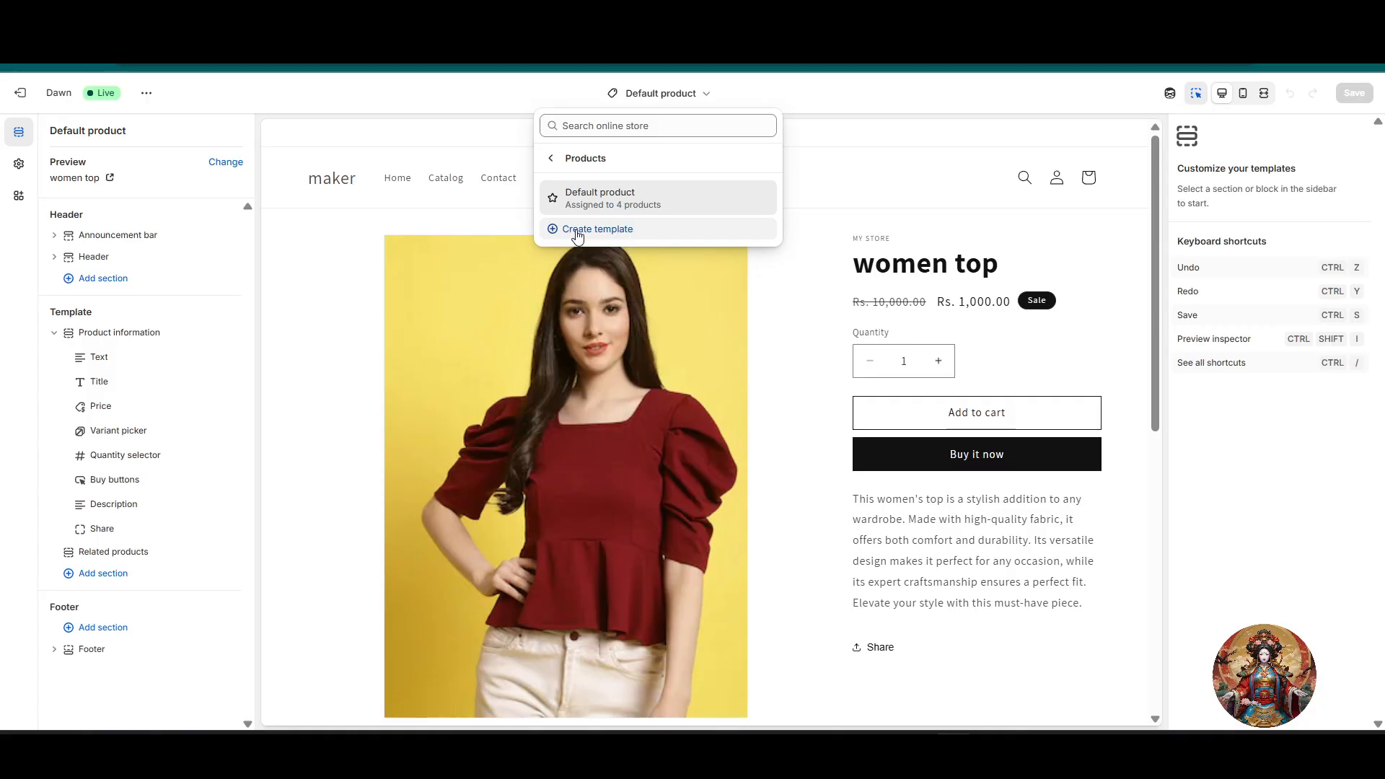
{"action": "left_click", "coordinate": [575, 229]}
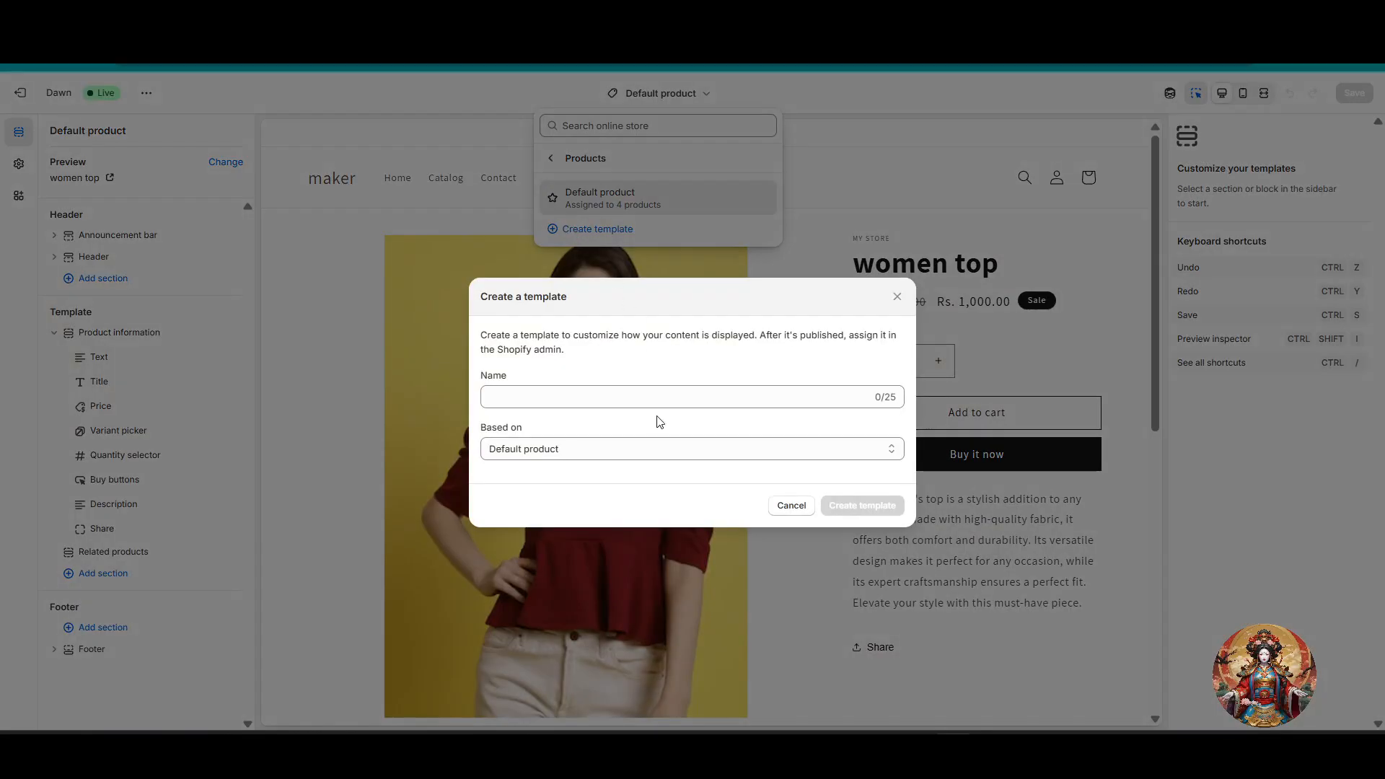
{"action": "left_click", "coordinate": [657, 397]}
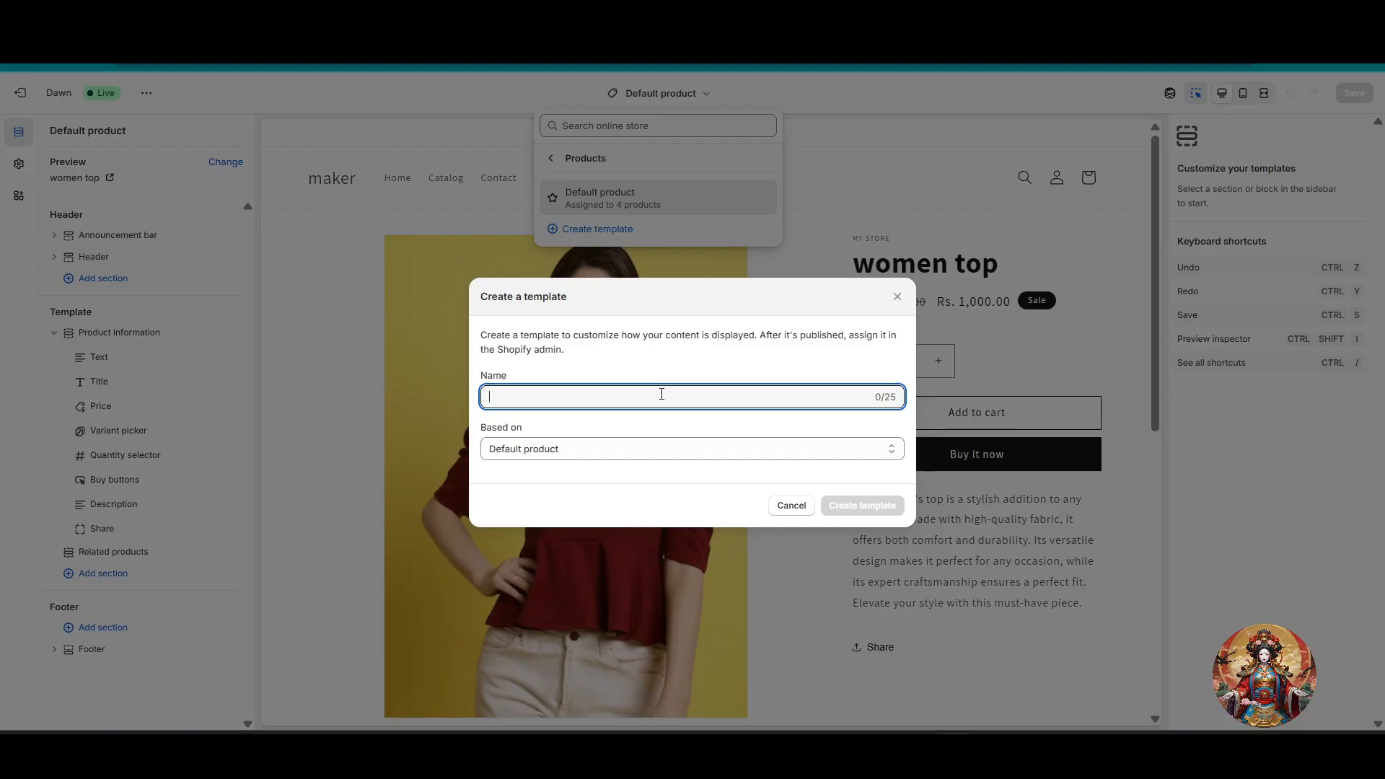
{"action": "type", "text": "Collapse secto"}
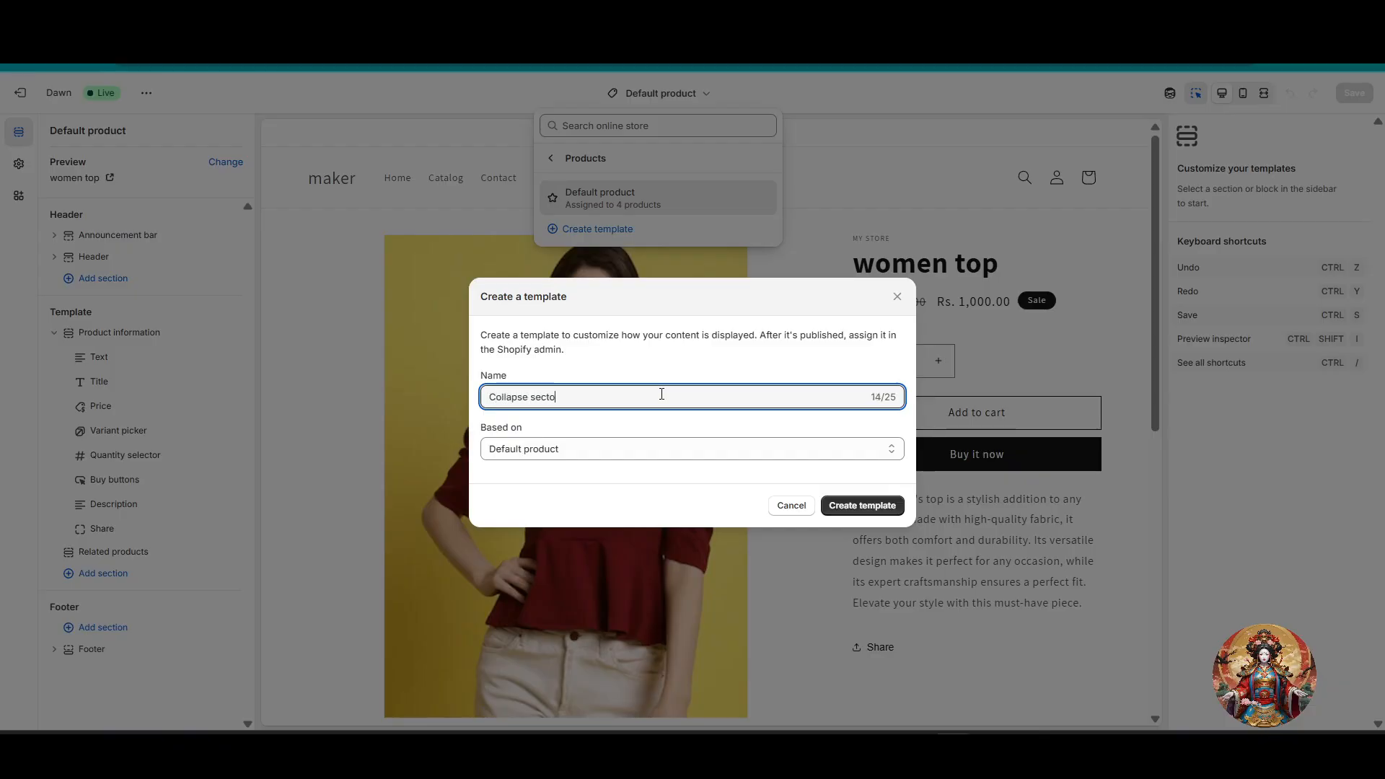
{"action": "key", "text": "BackSpace"}
{"action": "type", "text": "ion"}
{"action": "left_click", "coordinate": [625, 448]}
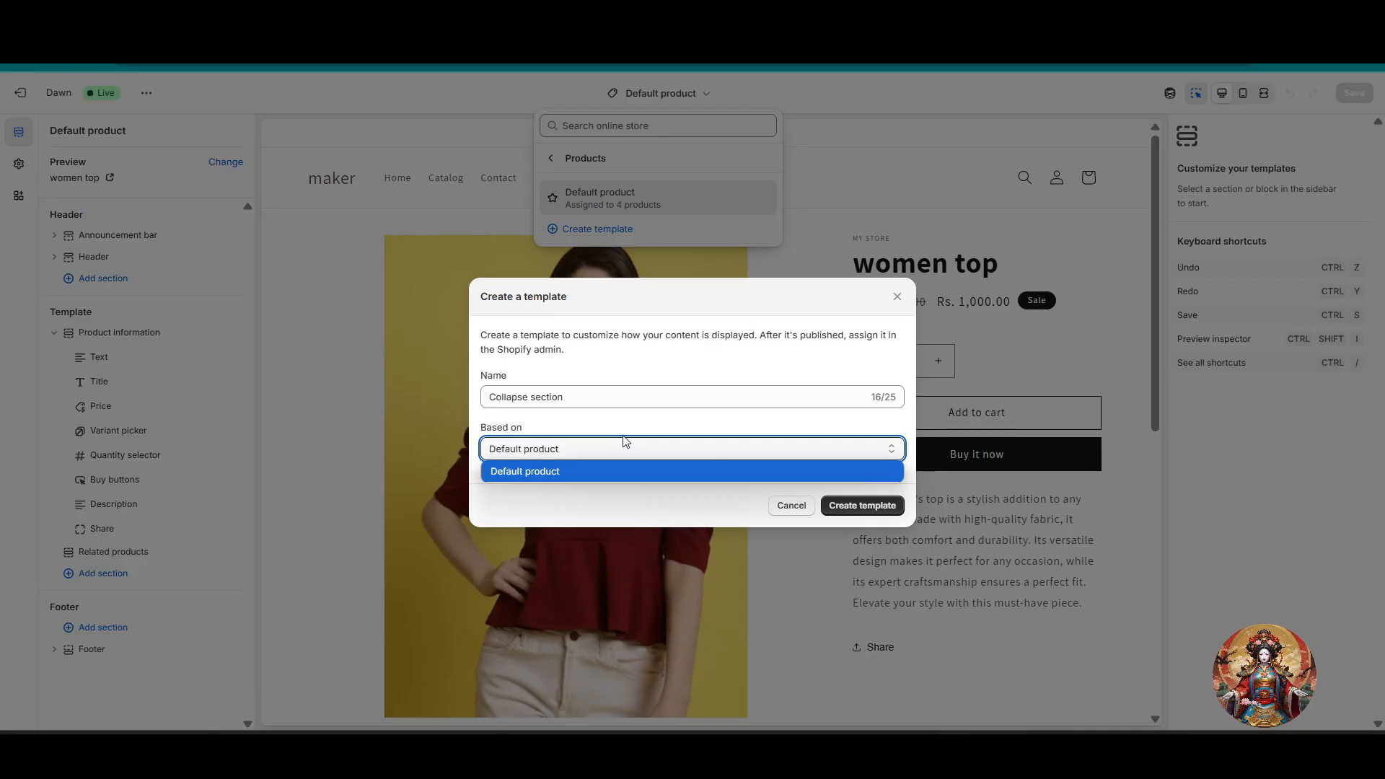
{"action": "left_click", "coordinate": [612, 471]}
{"action": "left_click", "coordinate": [883, 508]}
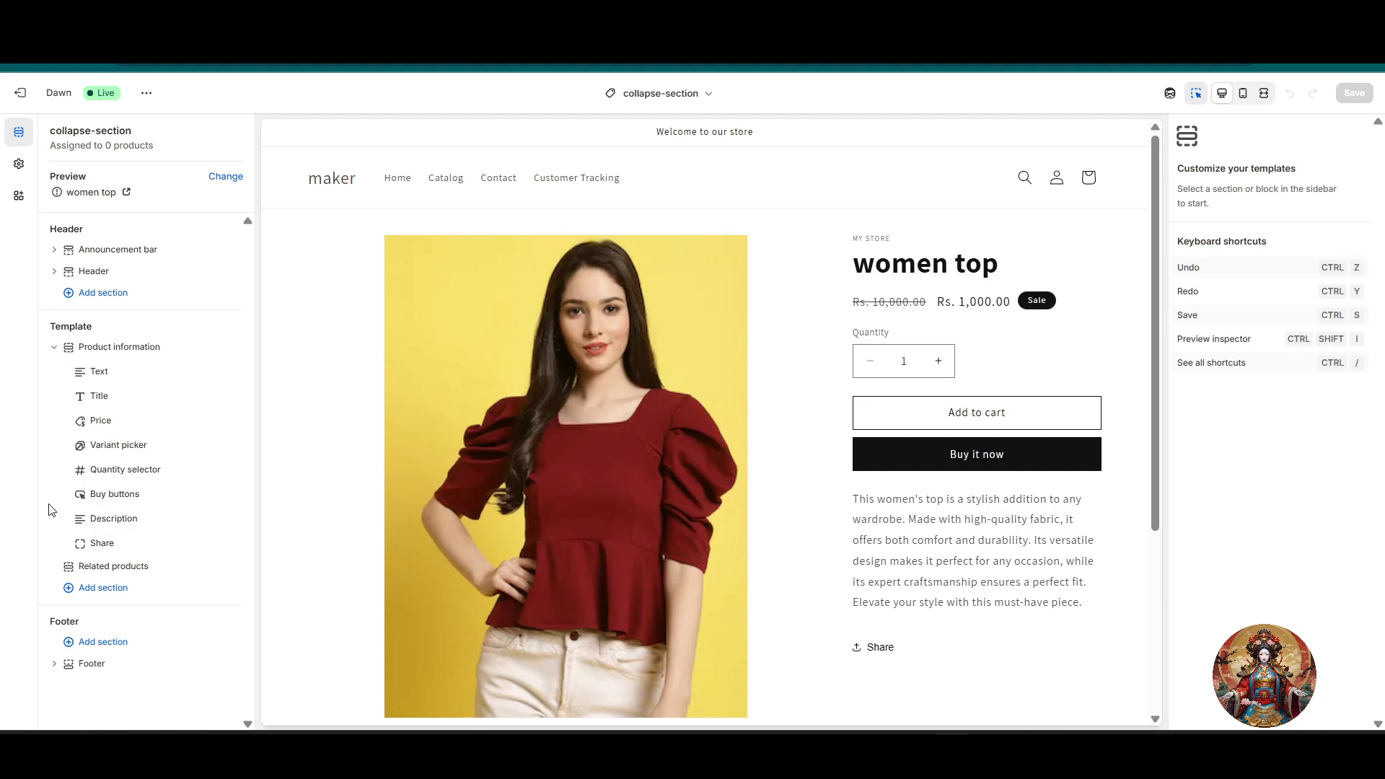
Step: Add a Collapsible content section below the related products in the collapse-section template
{"action": "left_click", "coordinate": [114, 567]}
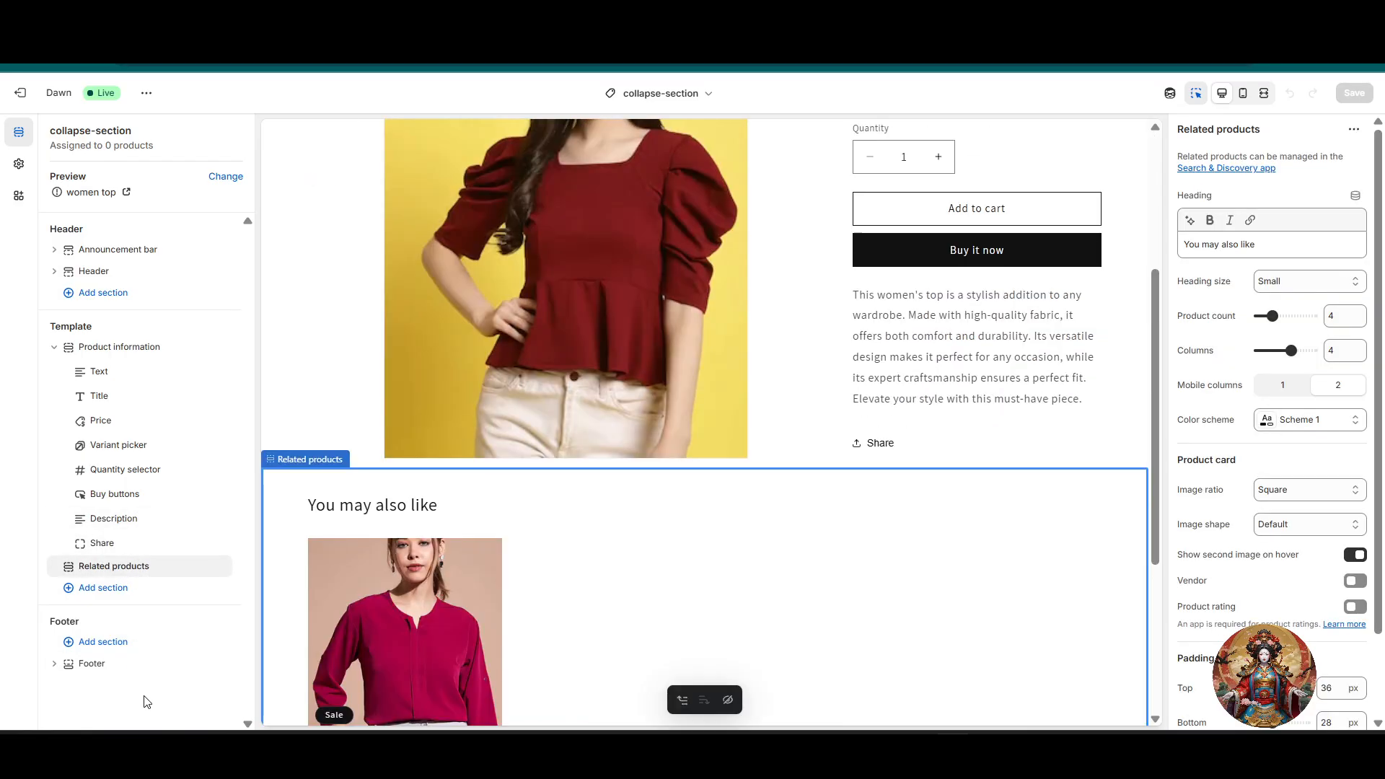
{"action": "left_click", "coordinate": [125, 351]}
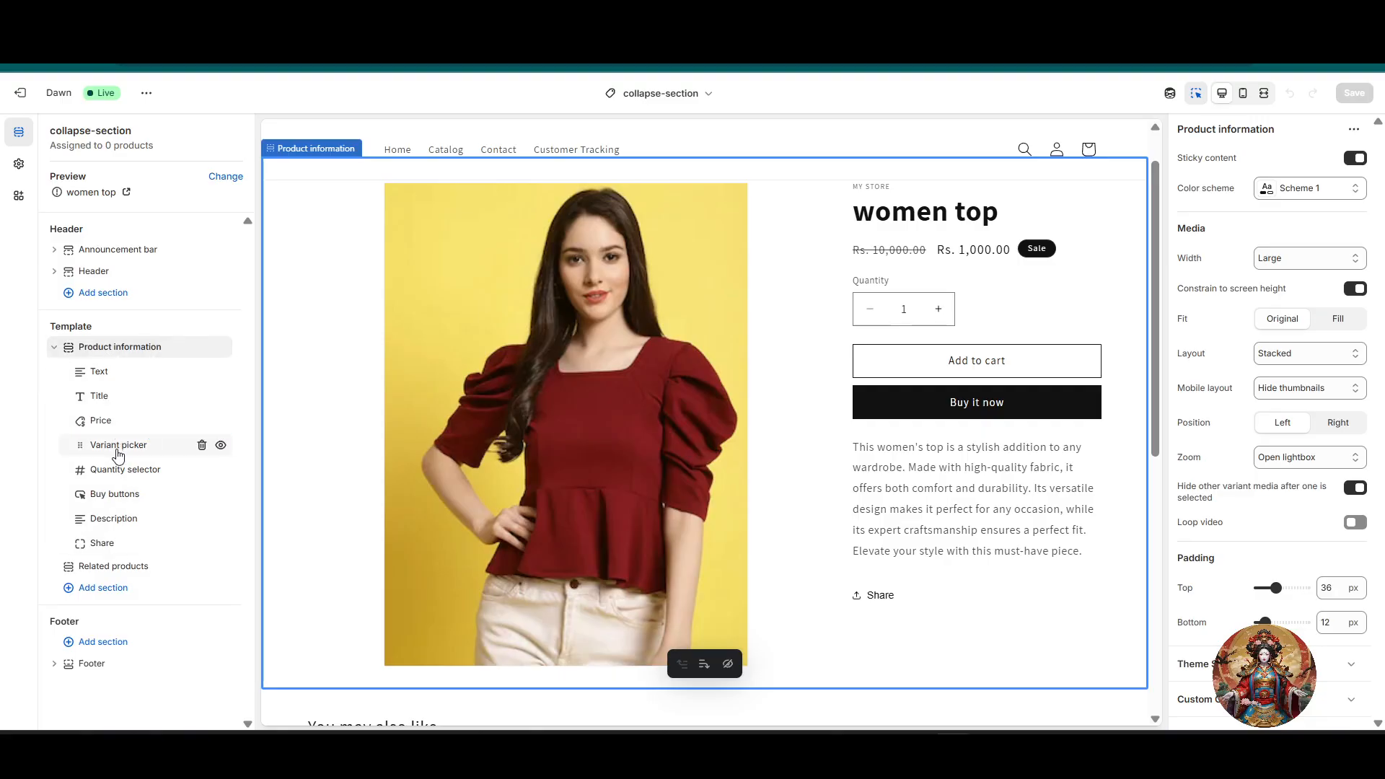
{"action": "left_click", "coordinate": [114, 589]}
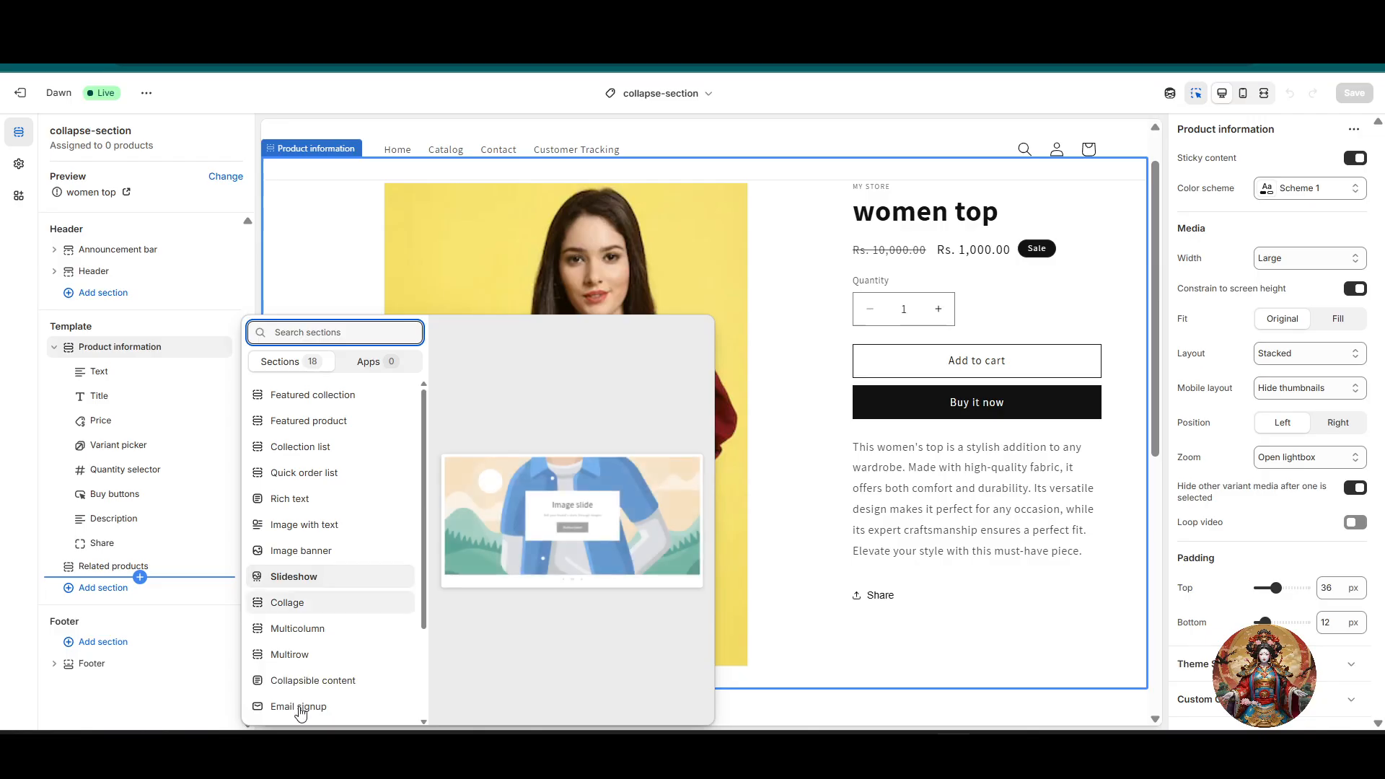
{"action": "left_click", "coordinate": [341, 682]}
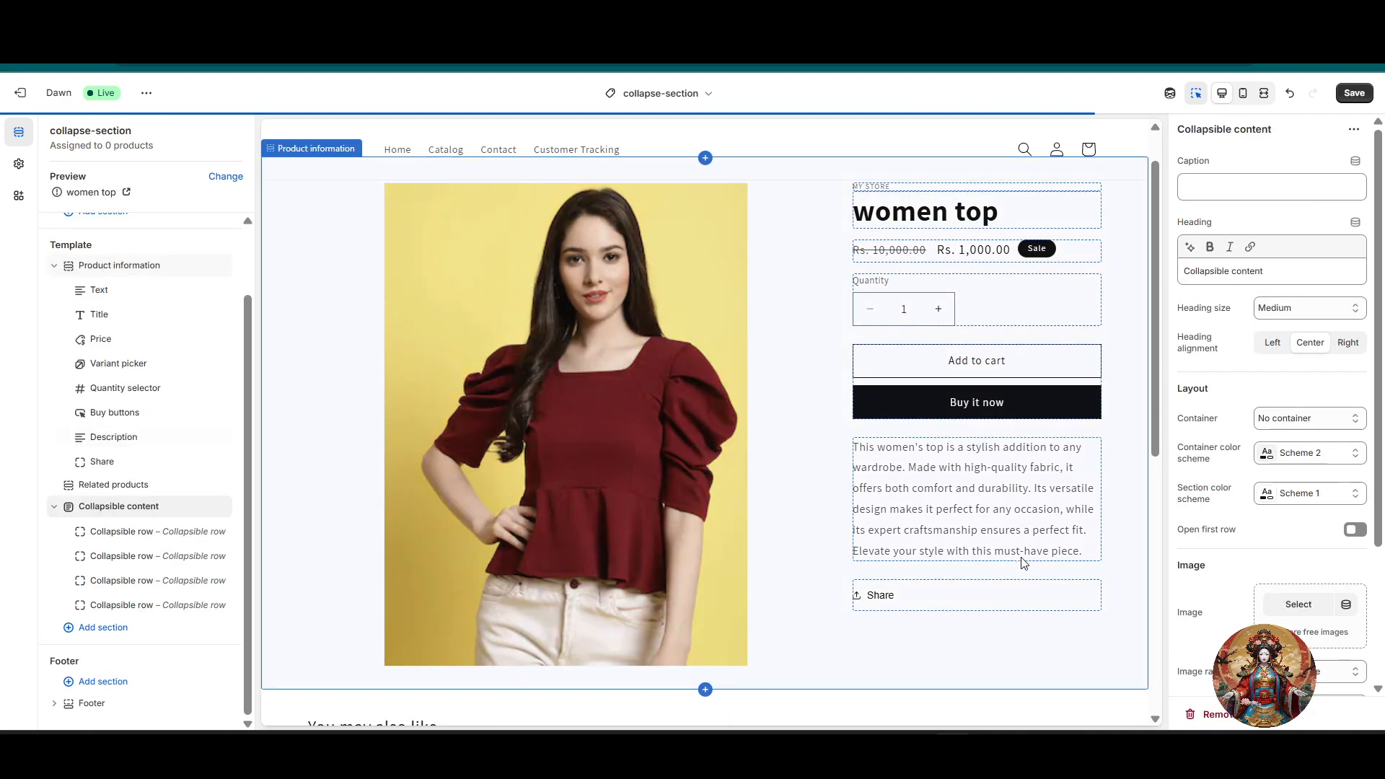
{"action": "scroll", "coordinate": [748, 480], "scroll_direction": "up", "scroll_amount": 4}
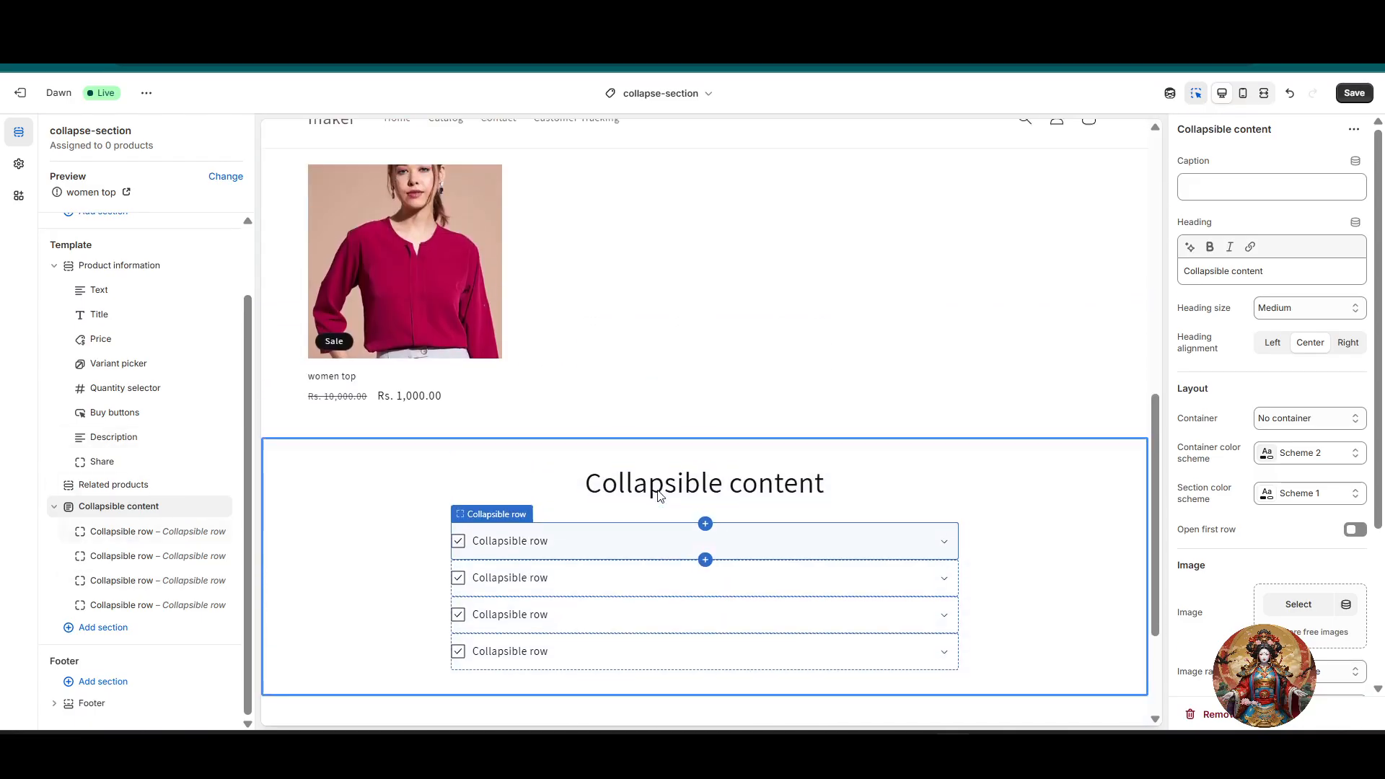
{"action": "left_click", "coordinate": [716, 586]}
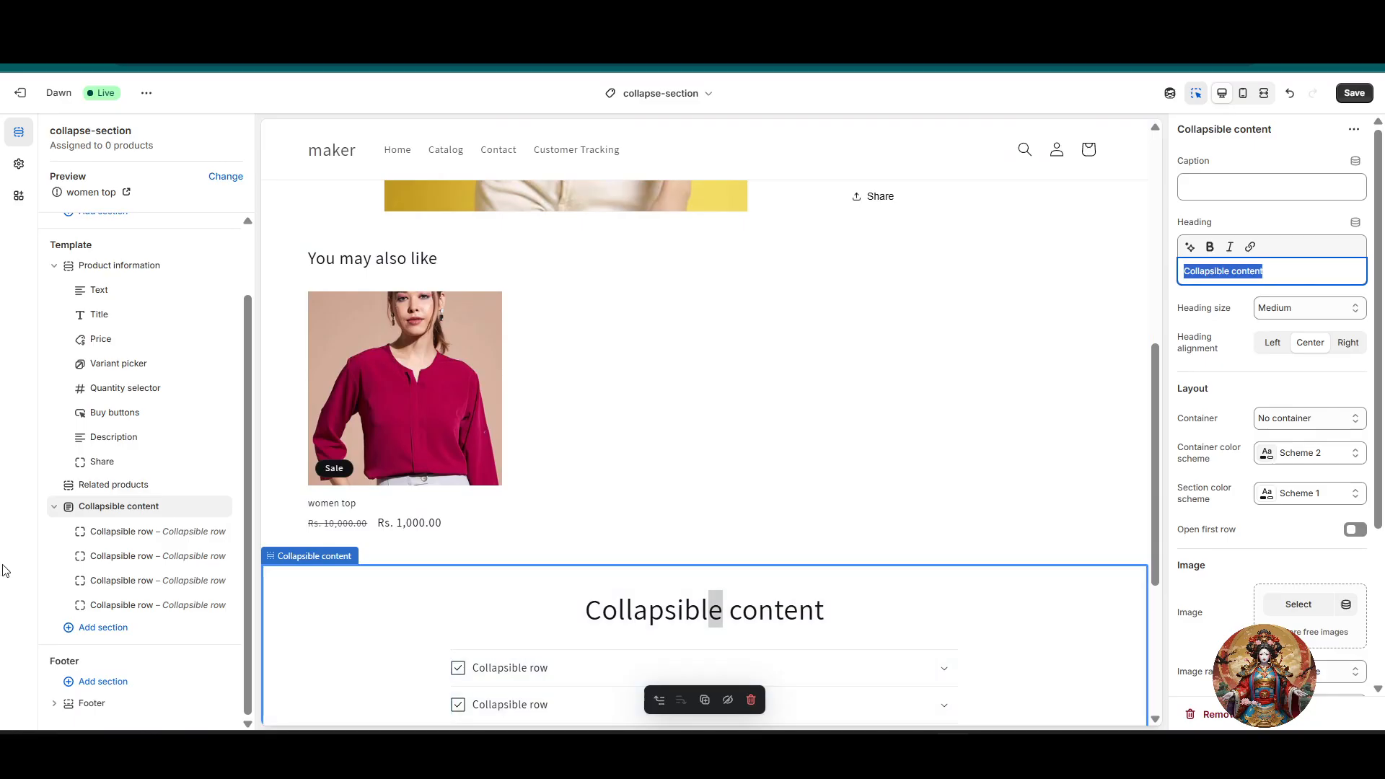
{"action": "left_click", "coordinate": [639, 442]}
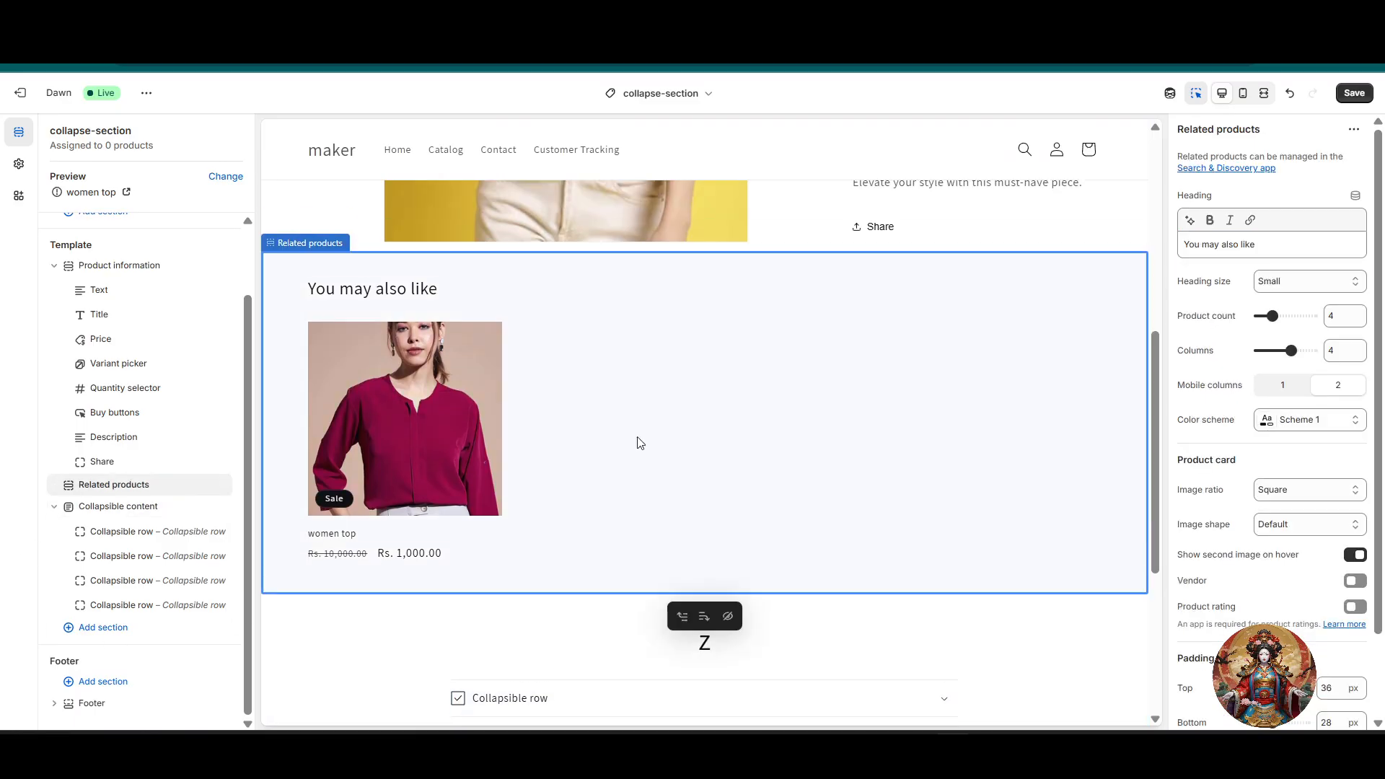
{"action": "left_click", "coordinate": [103, 627]}
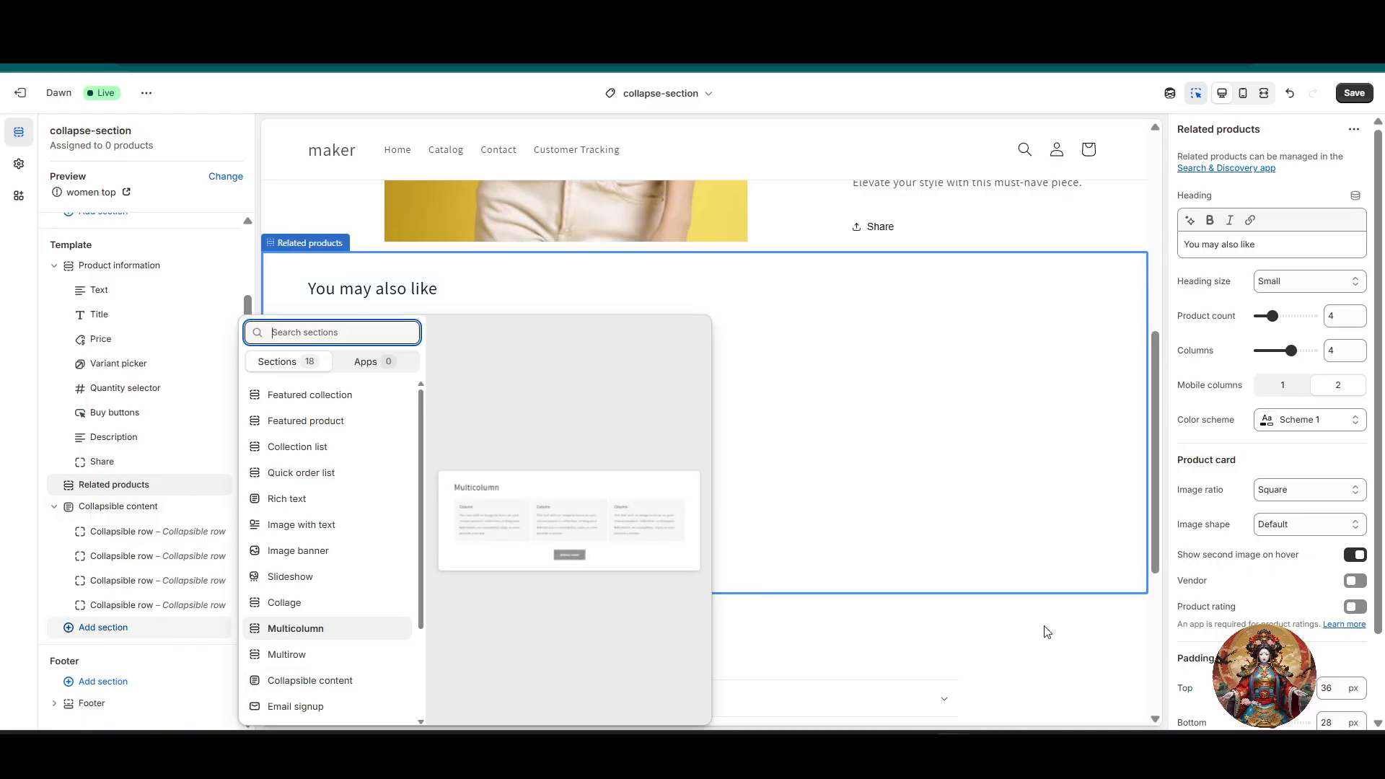
{"action": "left_click", "coordinate": [999, 596]}
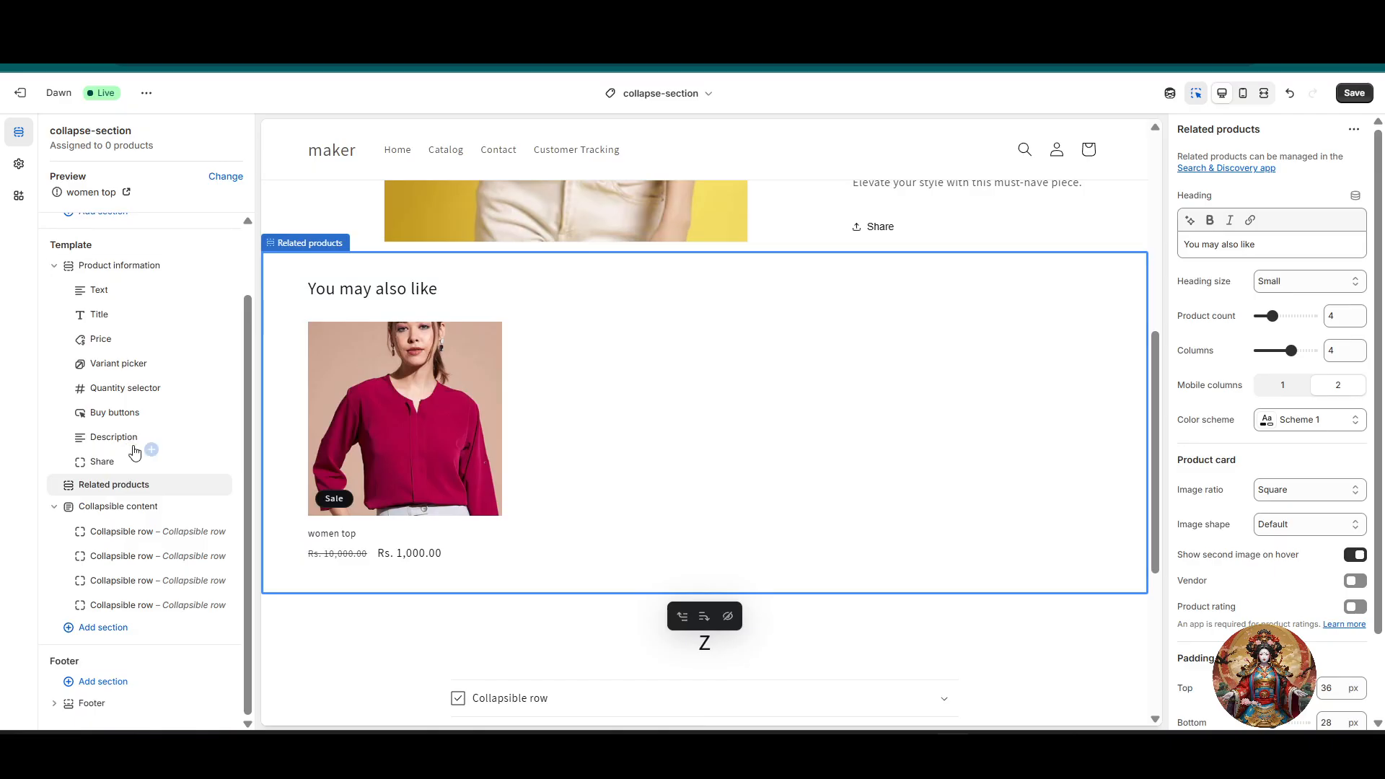
Step: Add three Collapsible row blocks between the Description and Share blocks of the Product information section
{"action": "left_click", "coordinate": [151, 449]}
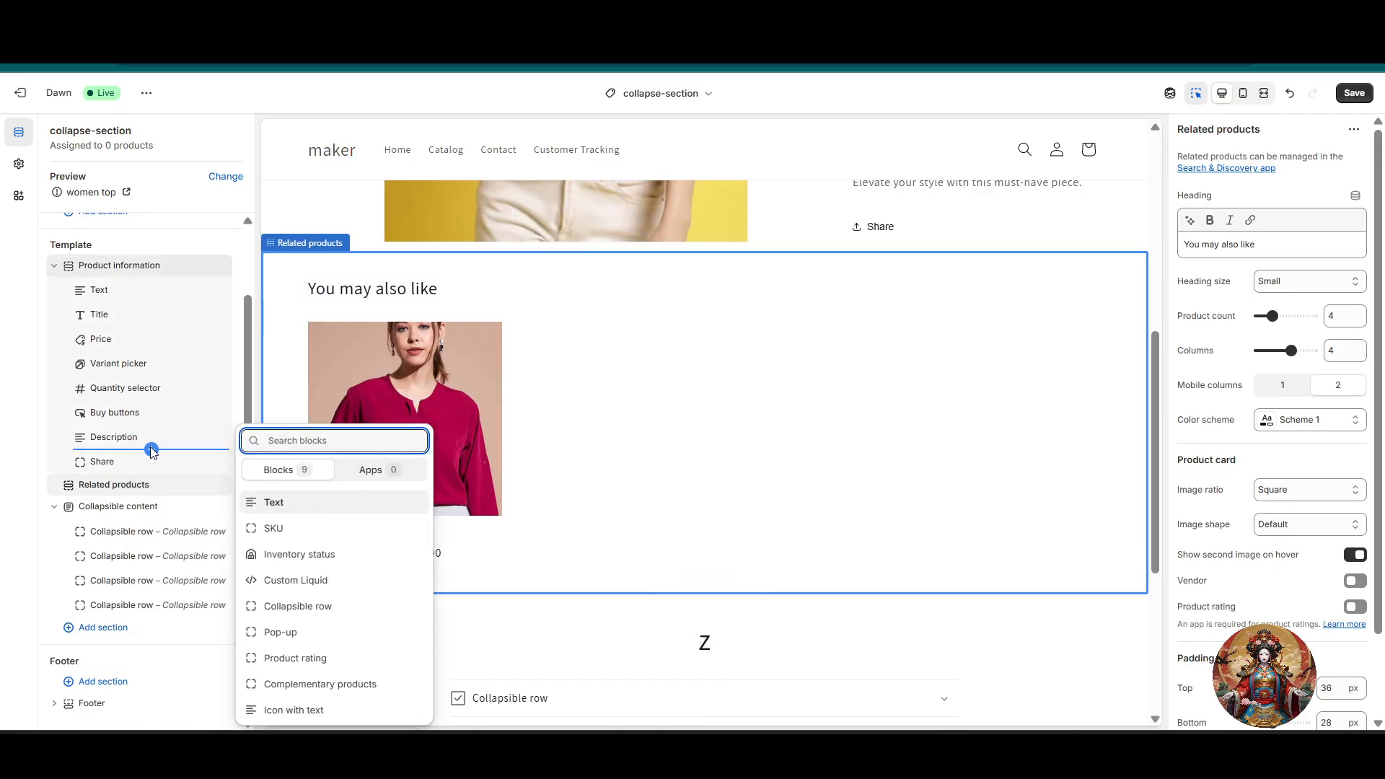
{"action": "left_click", "coordinate": [345, 615]}
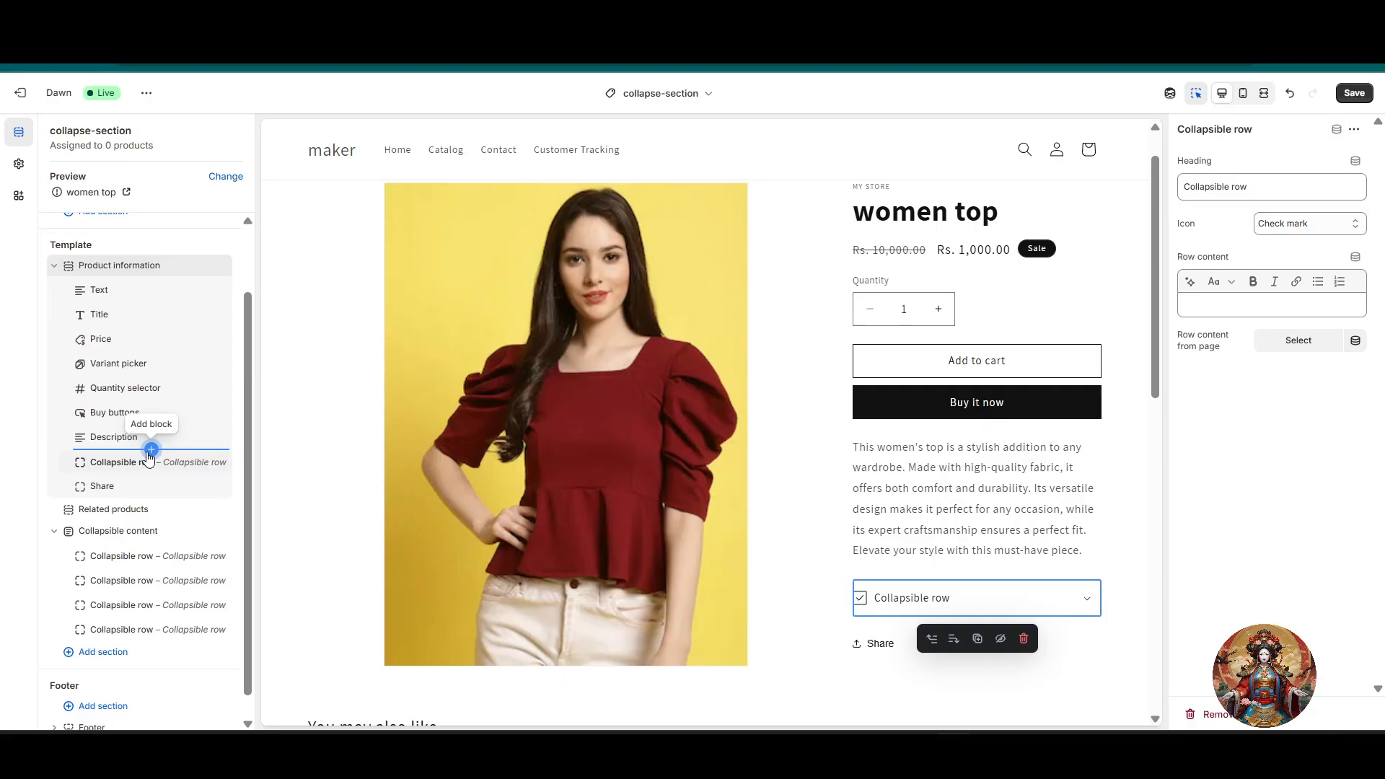
{"action": "left_click", "coordinate": [150, 451]}
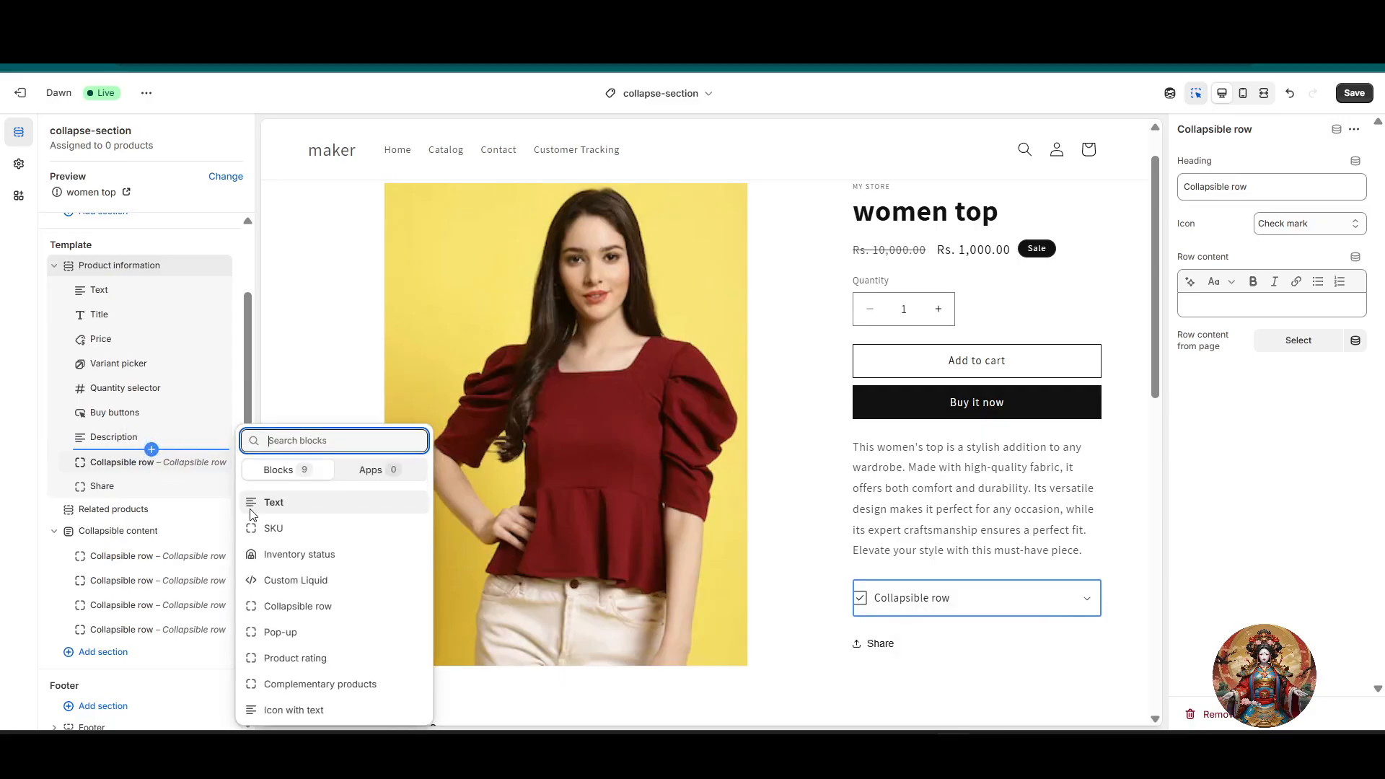
{"action": "left_click", "coordinate": [302, 607]}
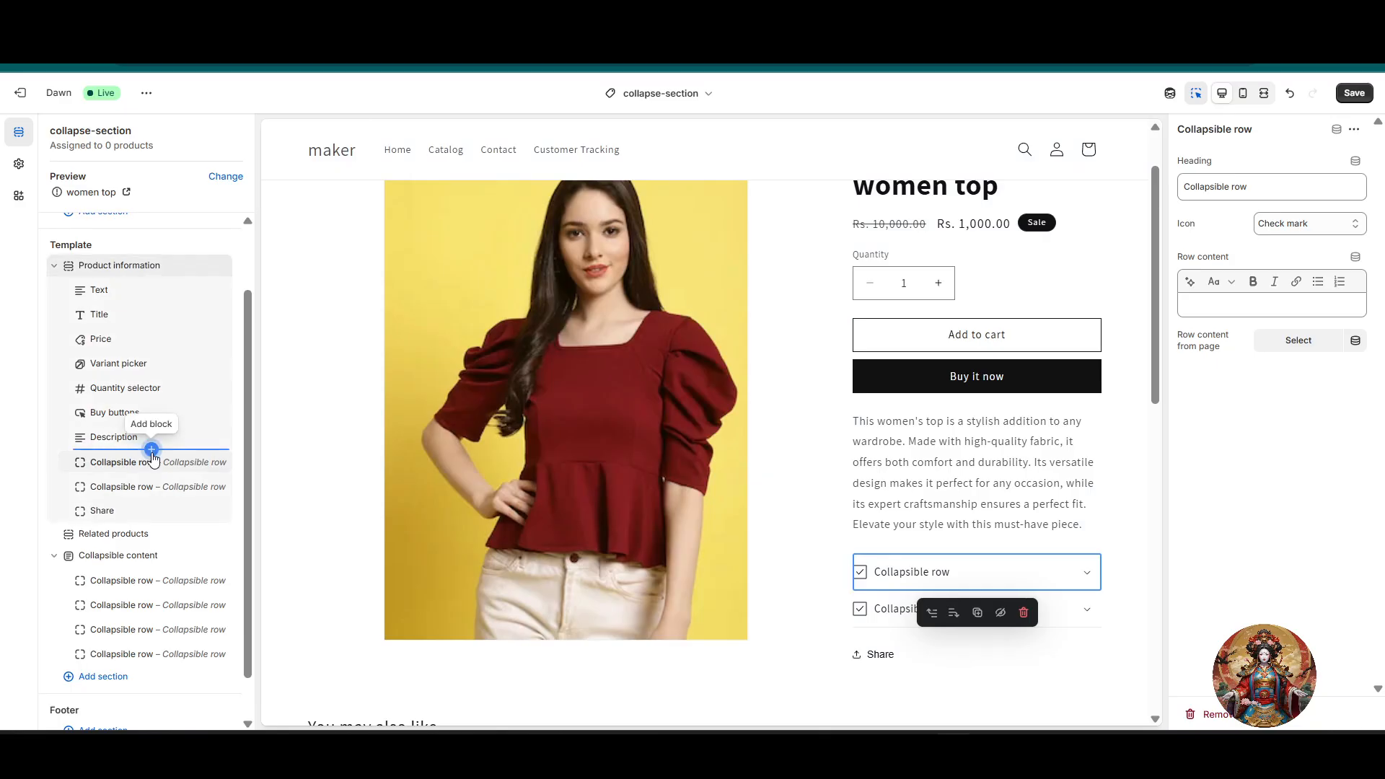
{"action": "left_click", "coordinate": [152, 452]}
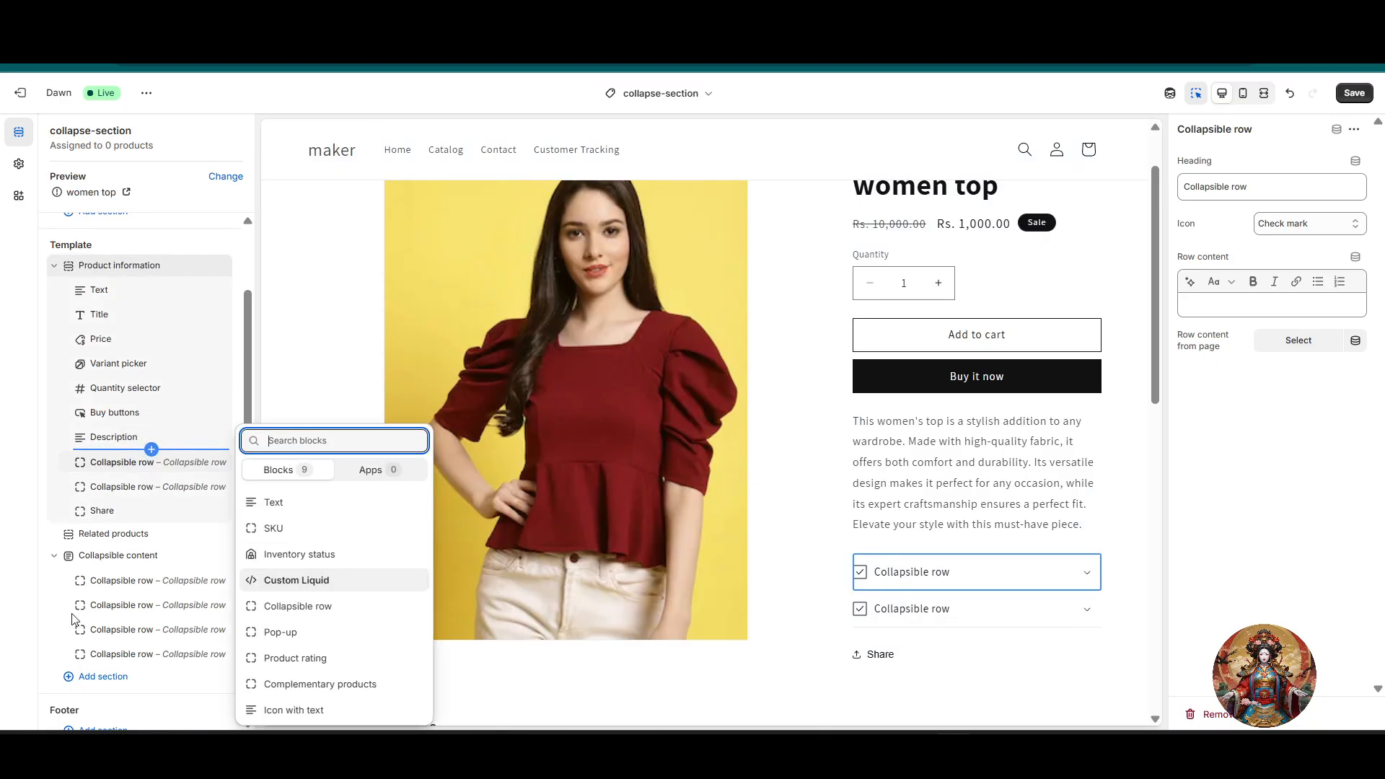
{"action": "left_click", "coordinate": [317, 605]}
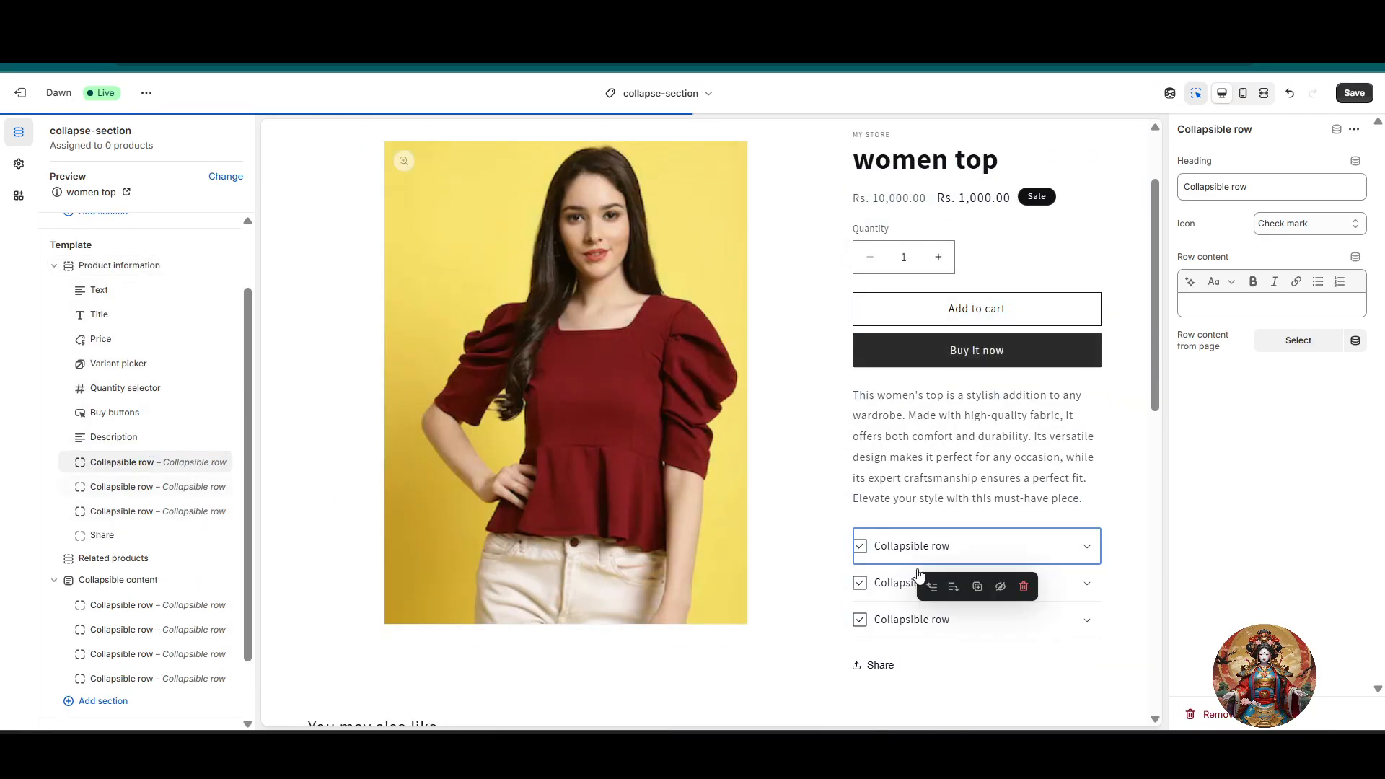
Step: Inspect the first two product collapsible rows in the preview, expanding and collapsing the first one
{"action": "left_click", "coordinate": [929, 576]}
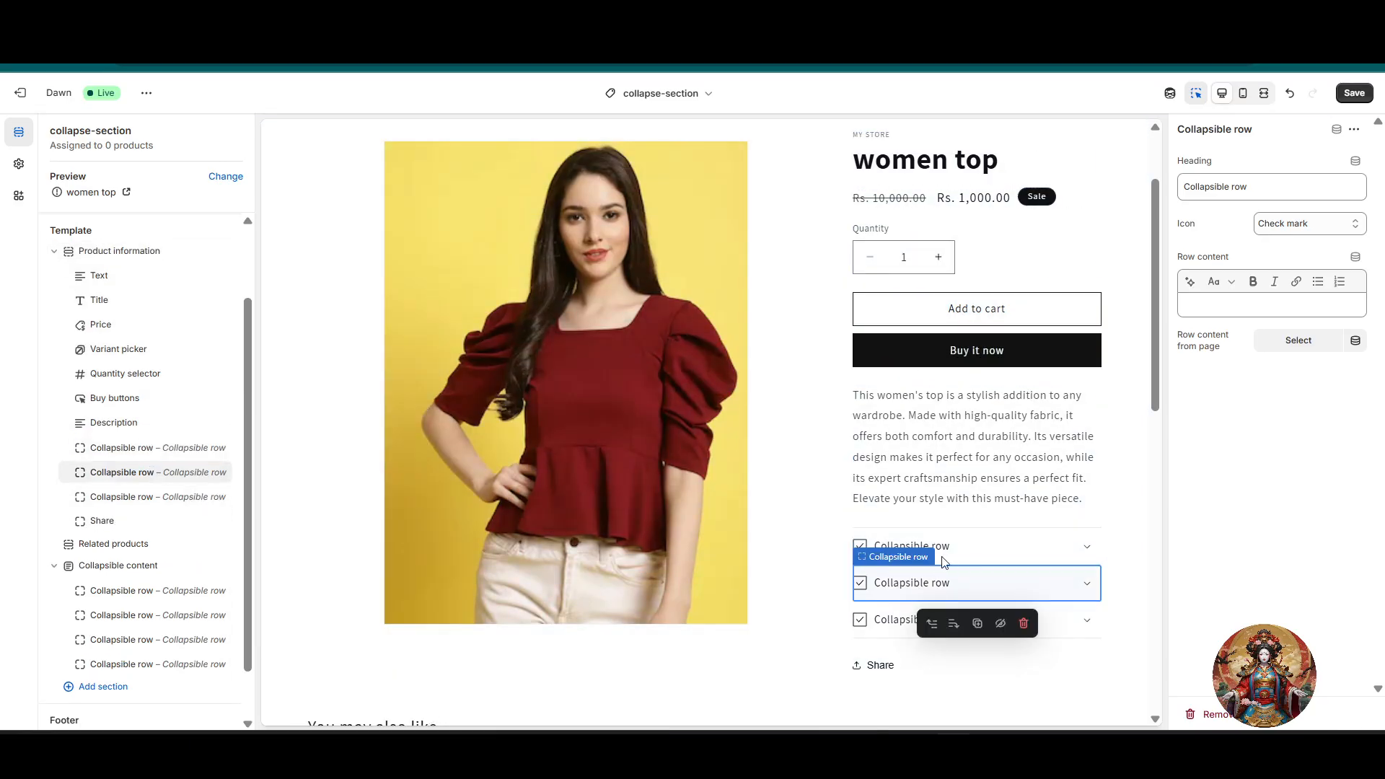
{"action": "left_click", "coordinate": [942, 545]}
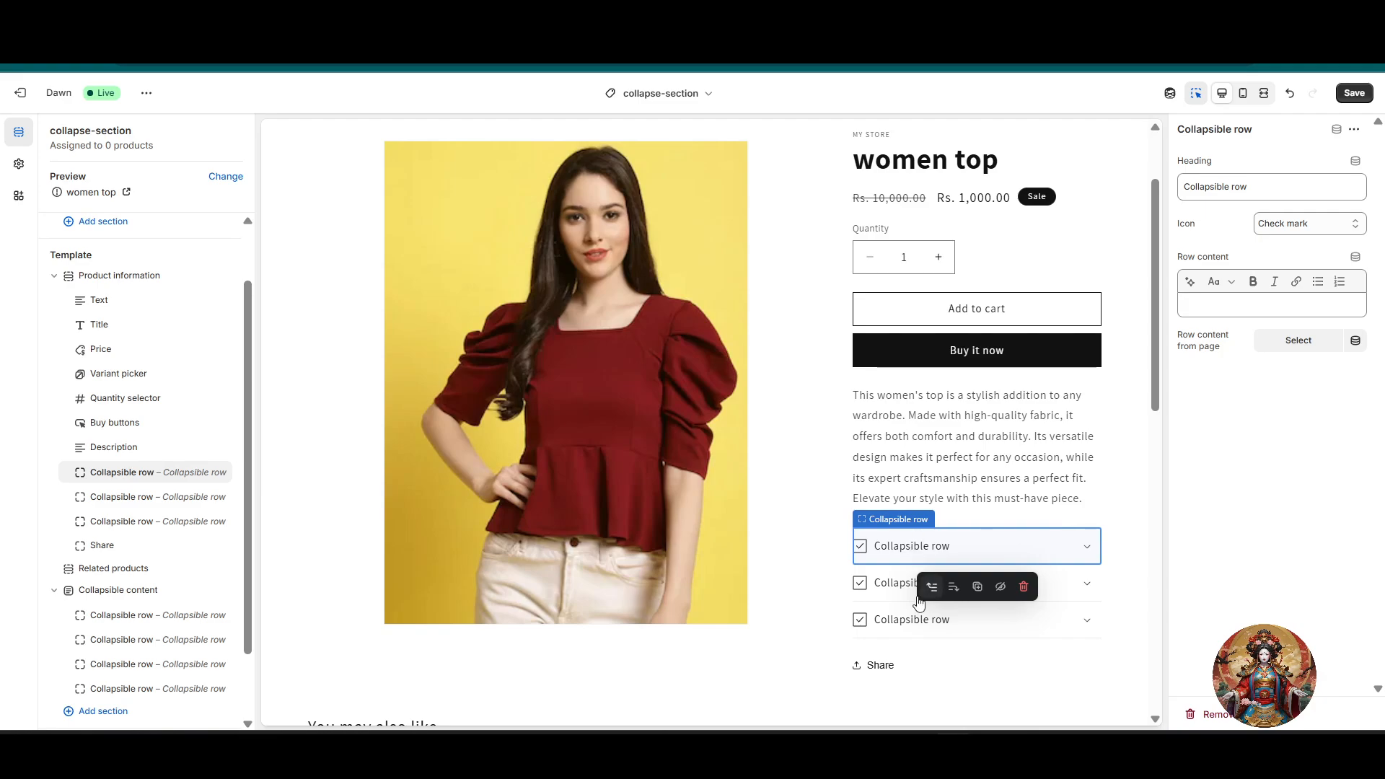
{"action": "left_click", "coordinate": [899, 583]}
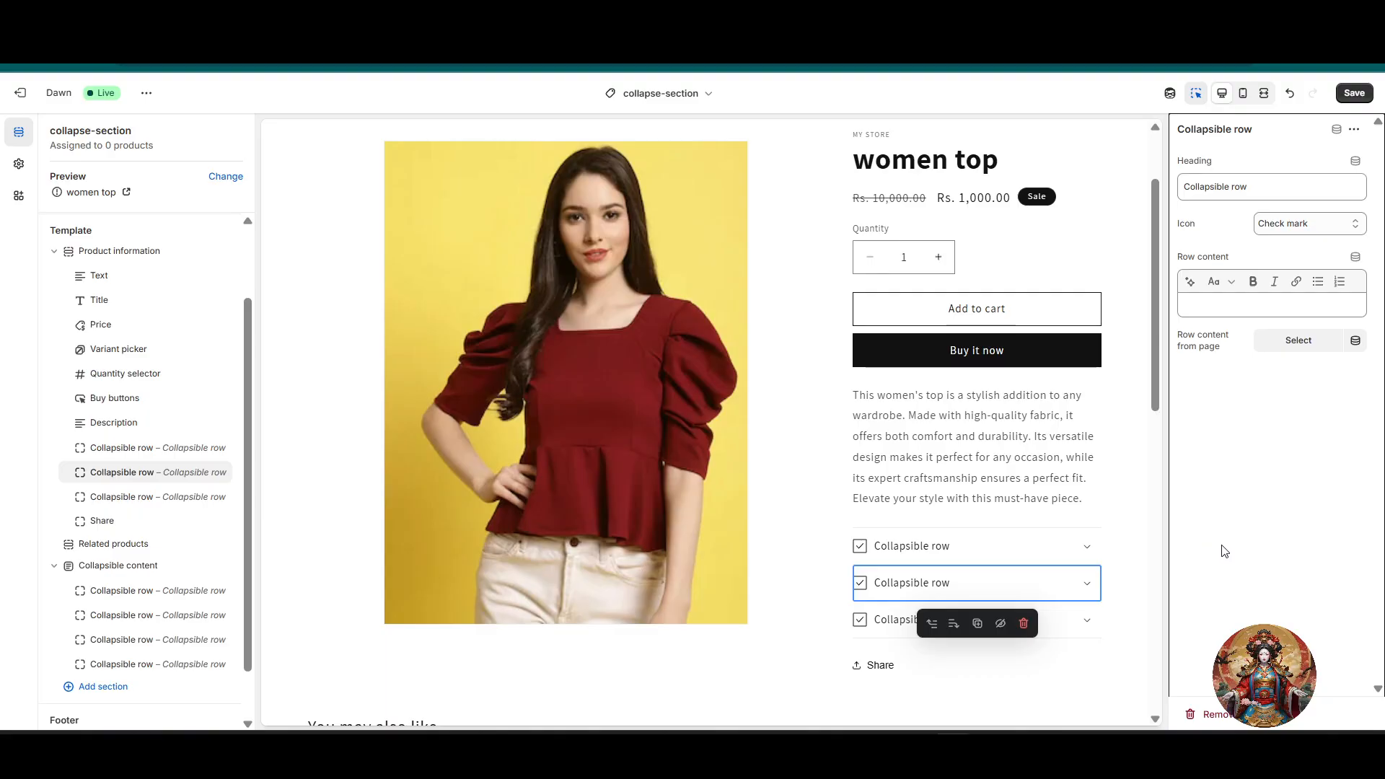
{"action": "left_click", "coordinate": [950, 547]}
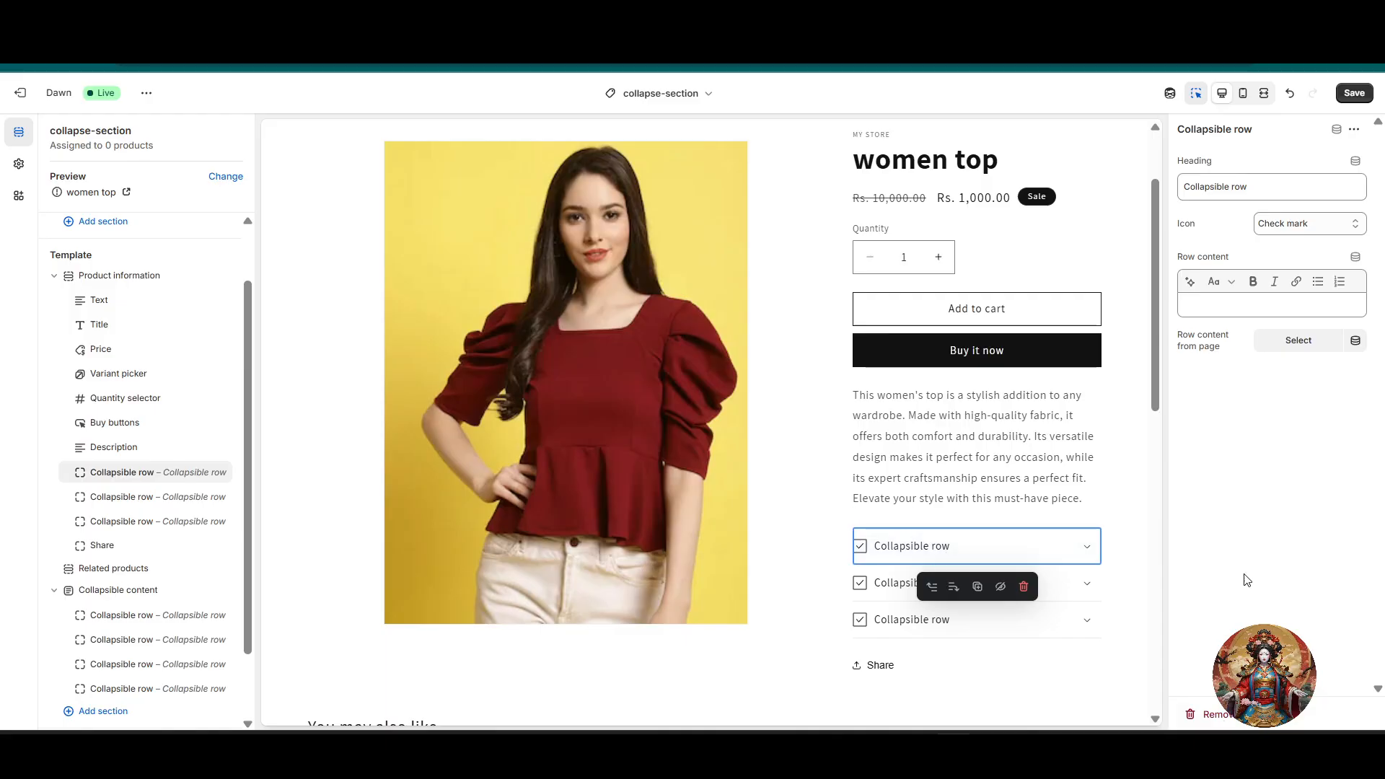
{"action": "left_click", "coordinate": [936, 553]}
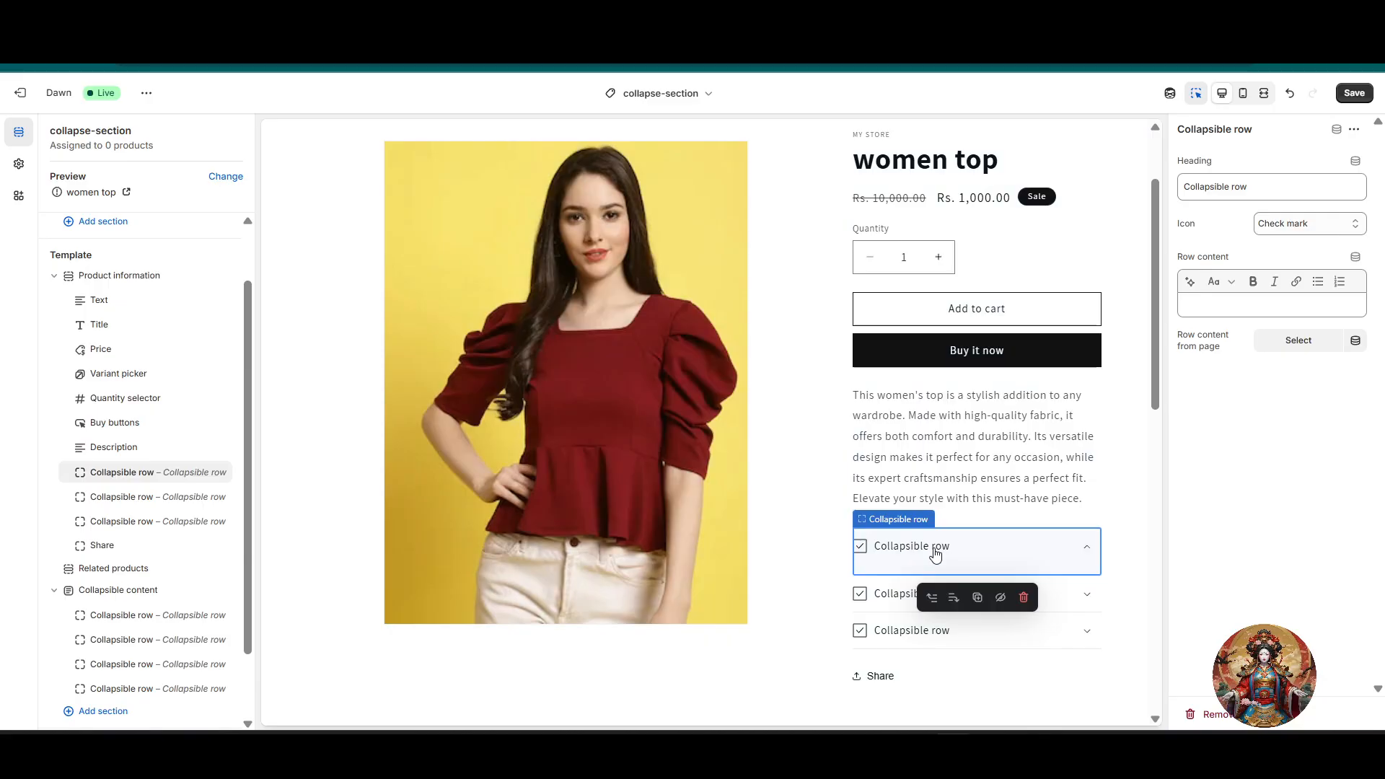
{"action": "left_click", "coordinate": [938, 560]}
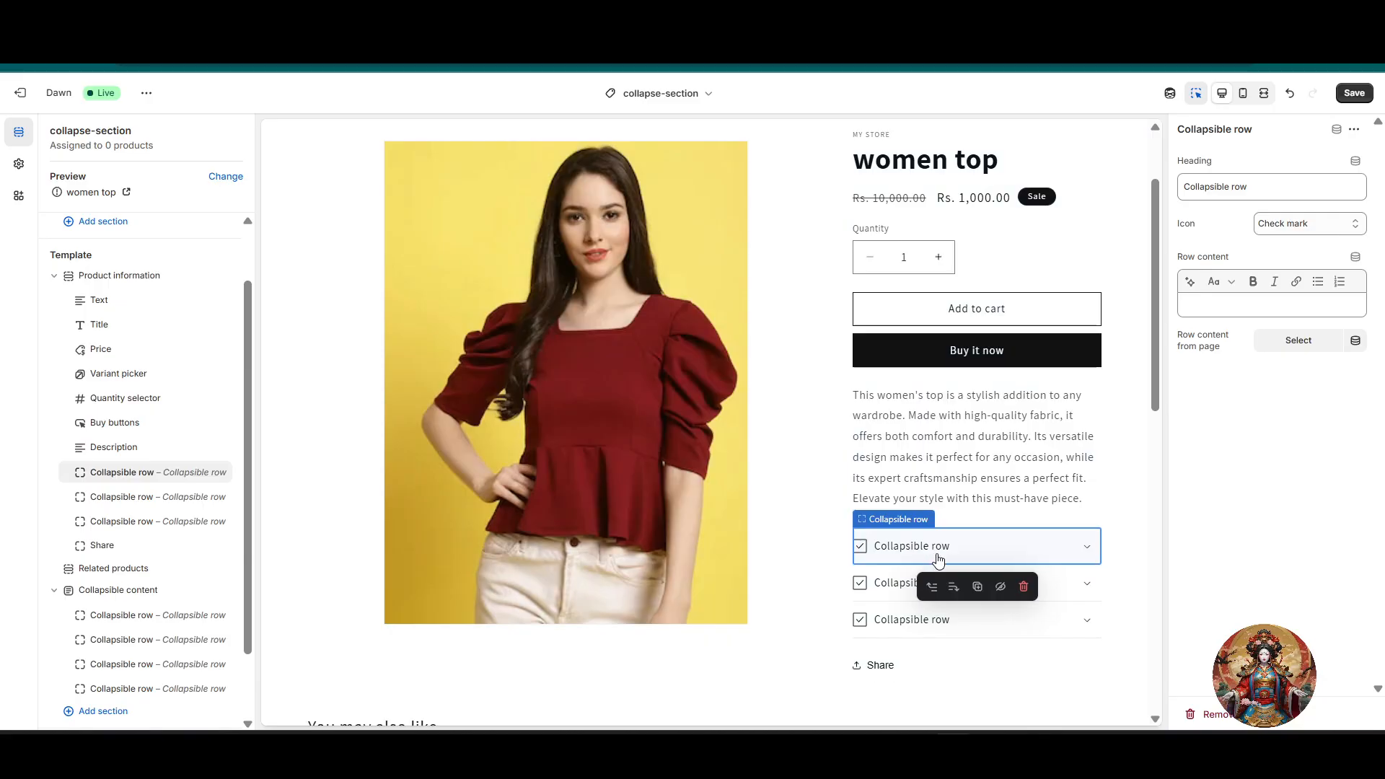
Step: Change the heading of the first collapsible row under the product description to "Shipping Information"
{"action": "triple_click", "coordinate": [1277, 187]}
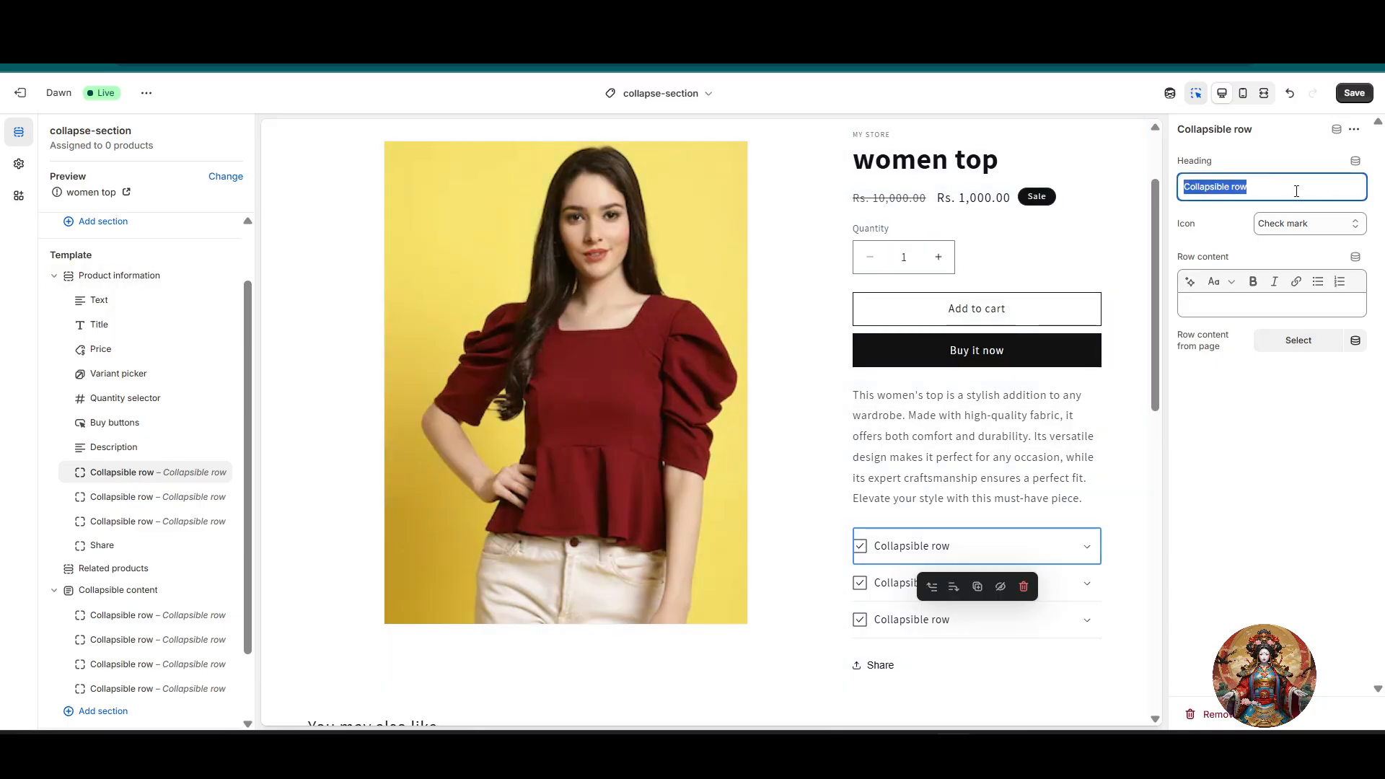
{"action": "key", "text": "BackSpace"}
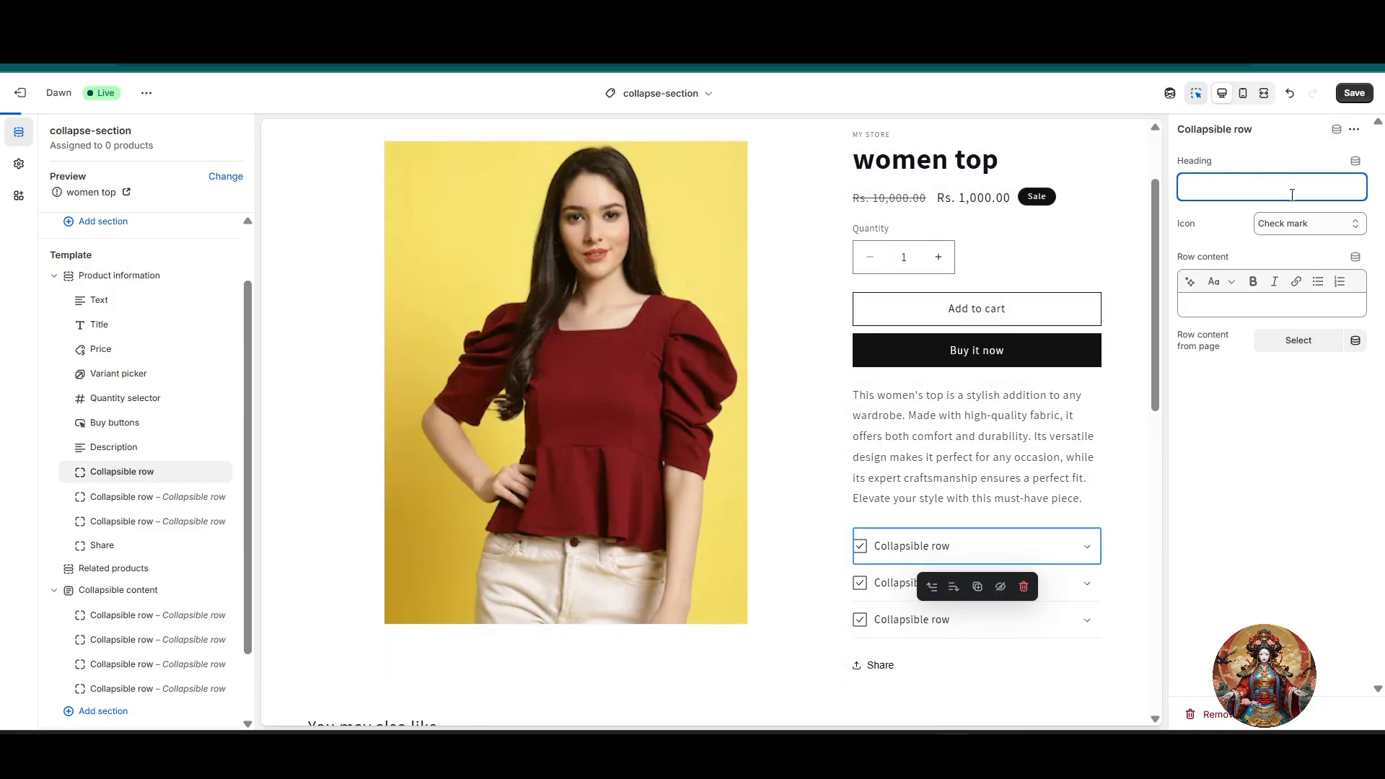
{"action": "type", "text": "SHi"}
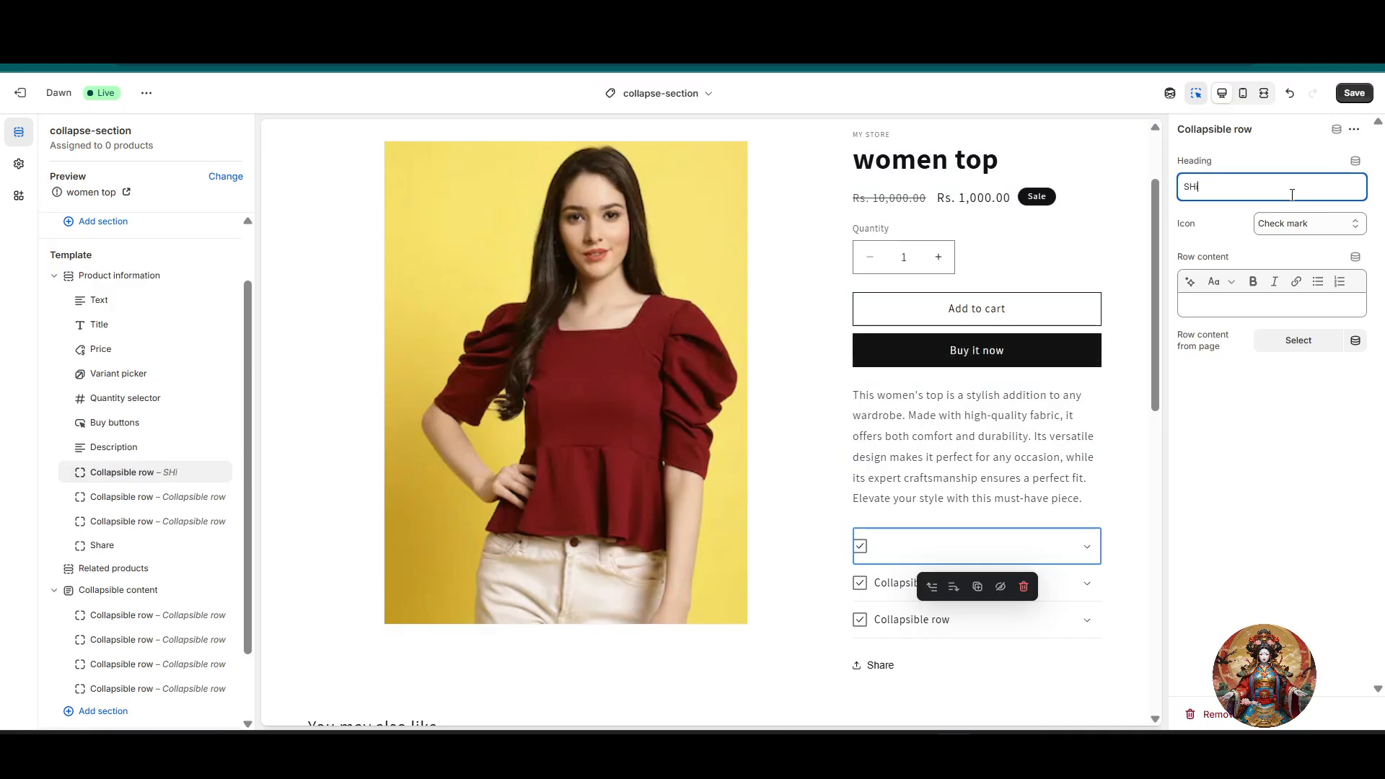
{"action": "type", "text": "pp"}
{"action": "key", "text": "BackSpace"}
{"action": "key", "text": "BackSpace"}
{"action": "key", "text": "BackSpace"}
{"action": "key", "text": "BackSpace"}
{"action": "key", "text": "BackSpace"}
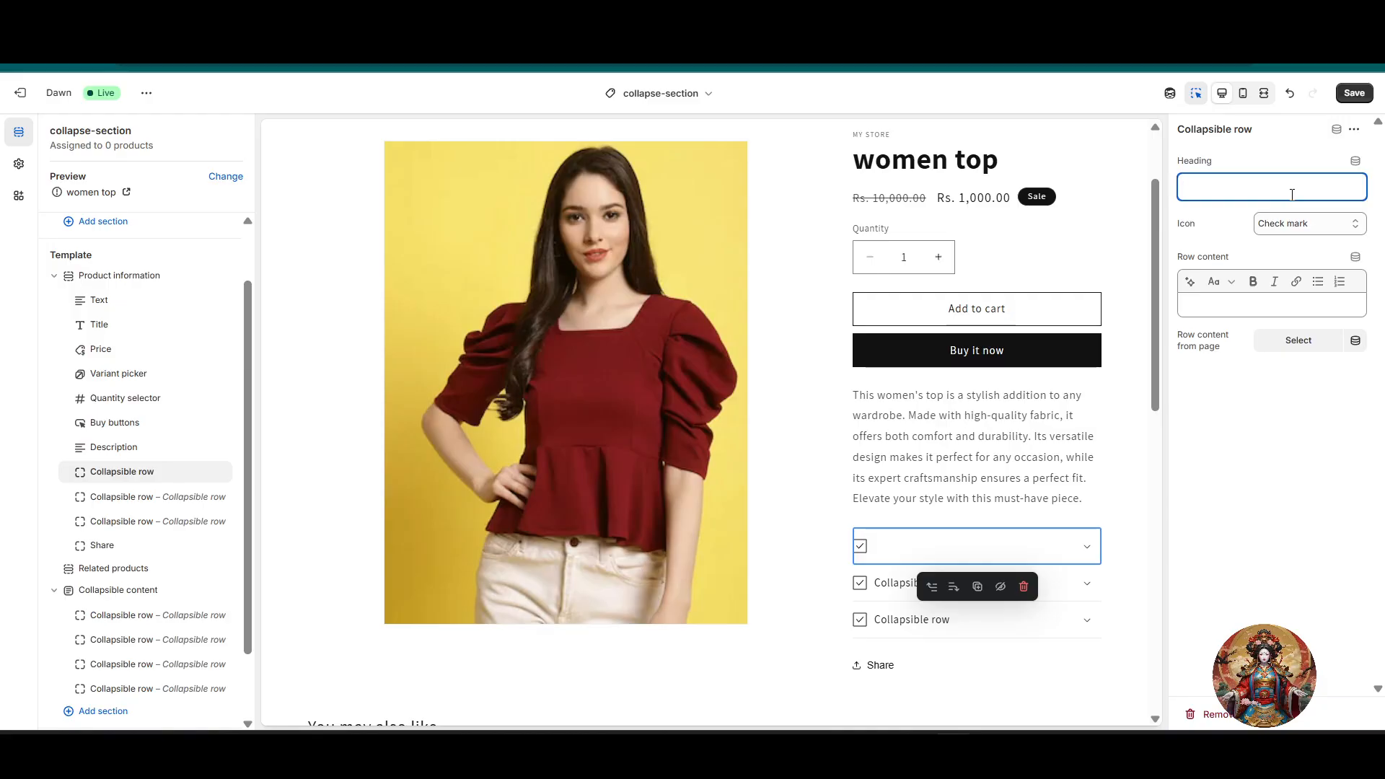
{"action": "type", "text": "S"}
{"action": "key", "text": "BackSpace"}
{"action": "type", "text": "Shiping"}
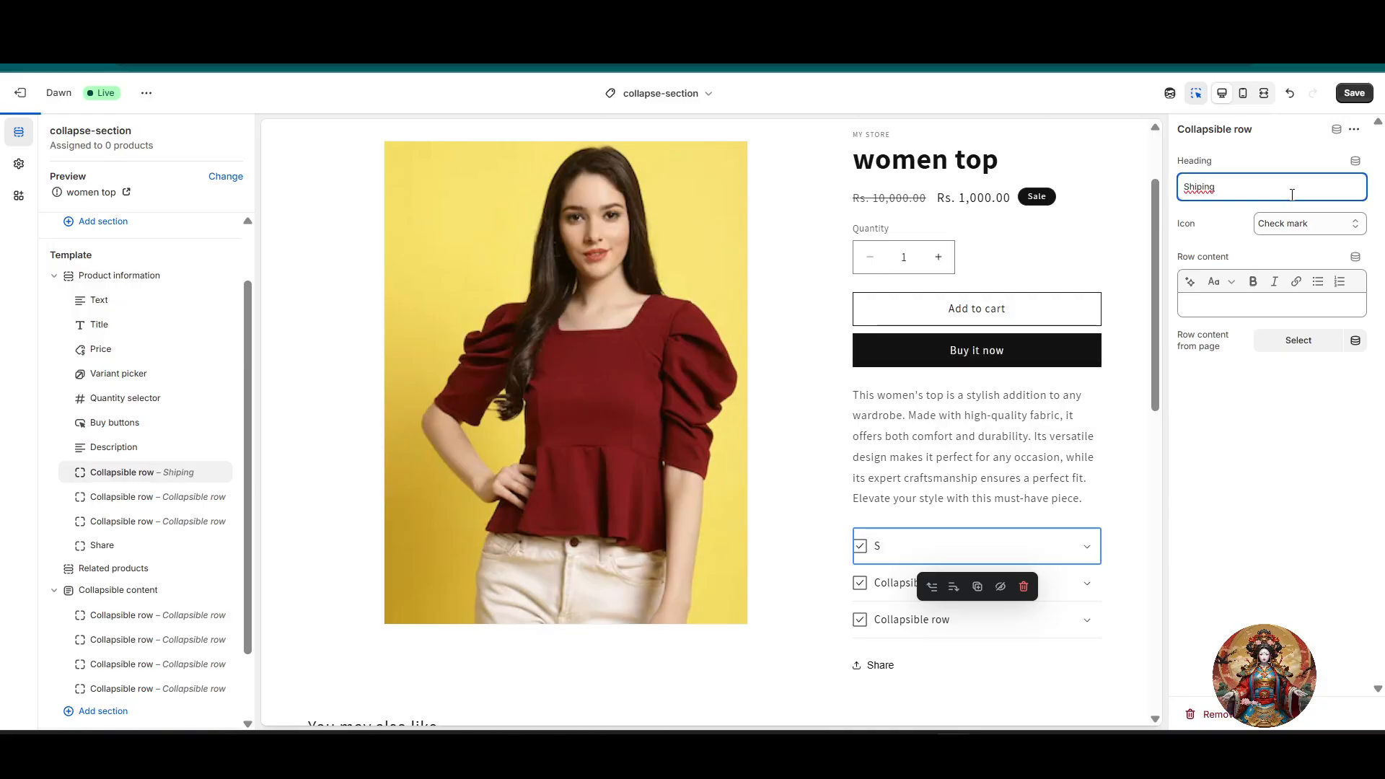
{"action": "right_click", "coordinate": [1215, 196]}
{"action": "left_click", "coordinate": [1246, 192]}
{"action": "key", "text": "BackSpace"}
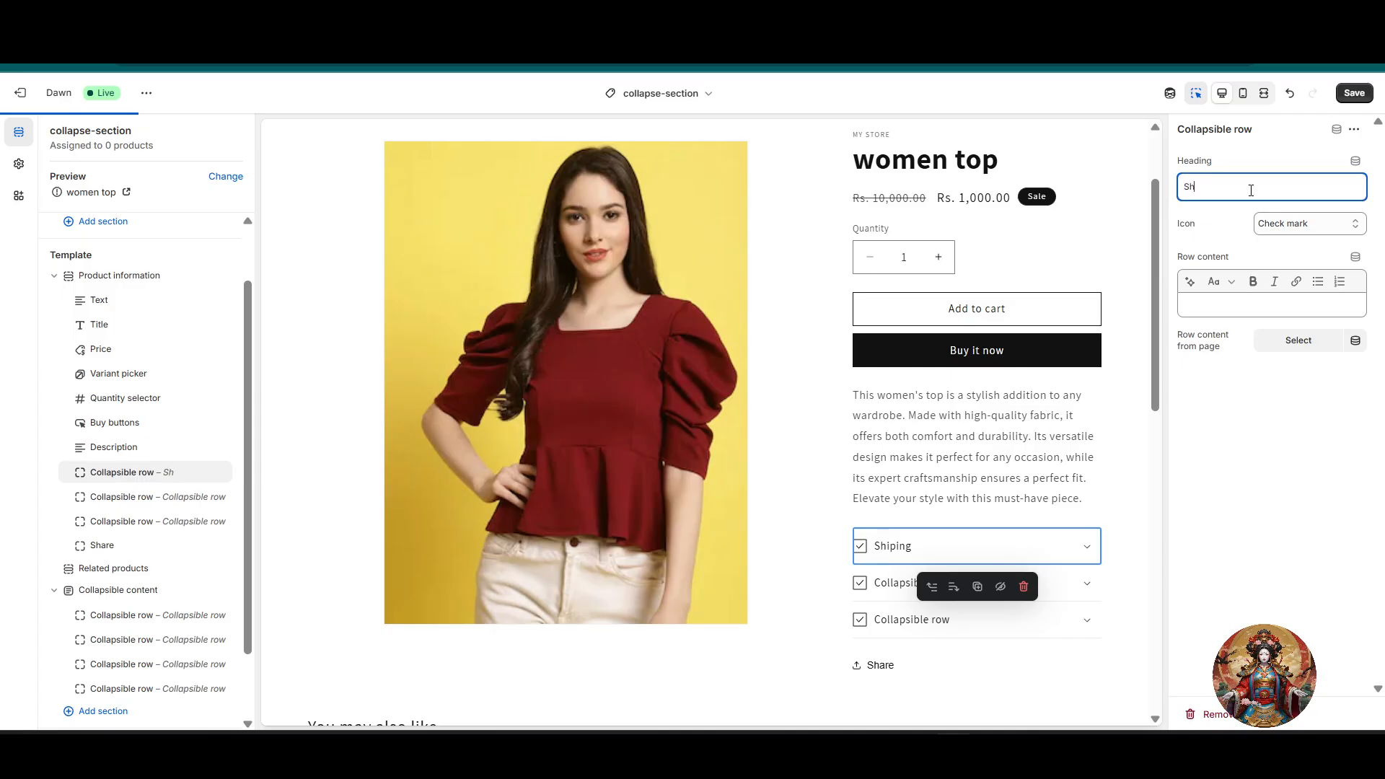
{"action": "type", "text": "hipping"}
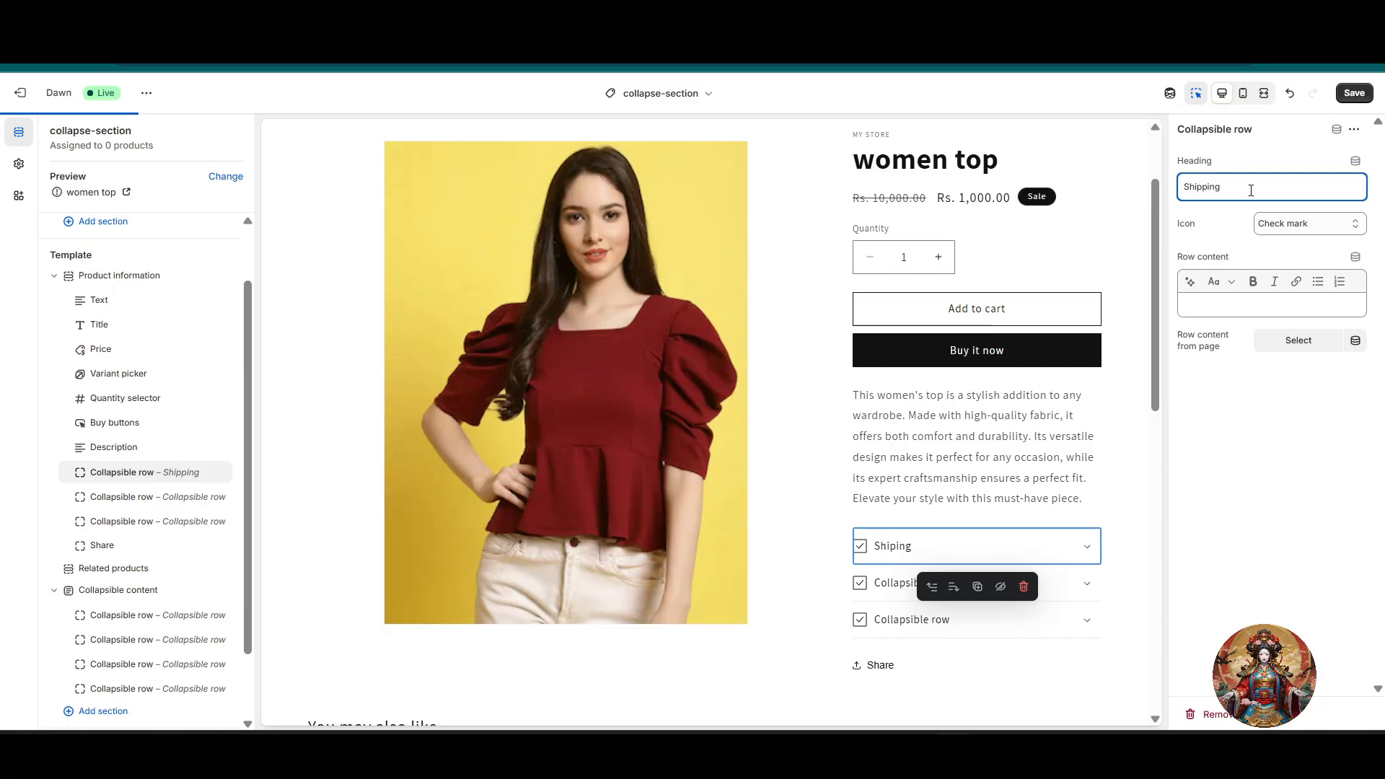
{"action": "type", "text": " Information"}
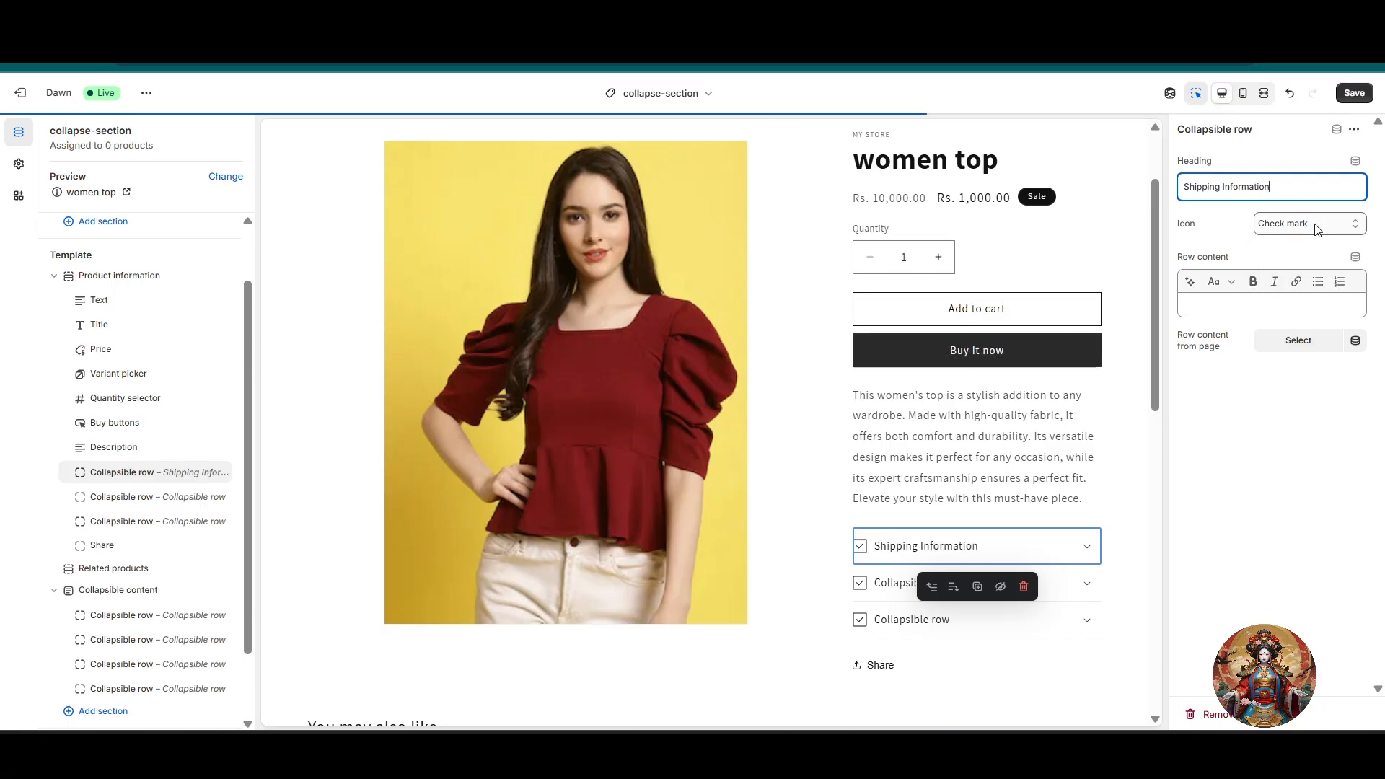
{"action": "left_click", "coordinate": [1340, 225]}
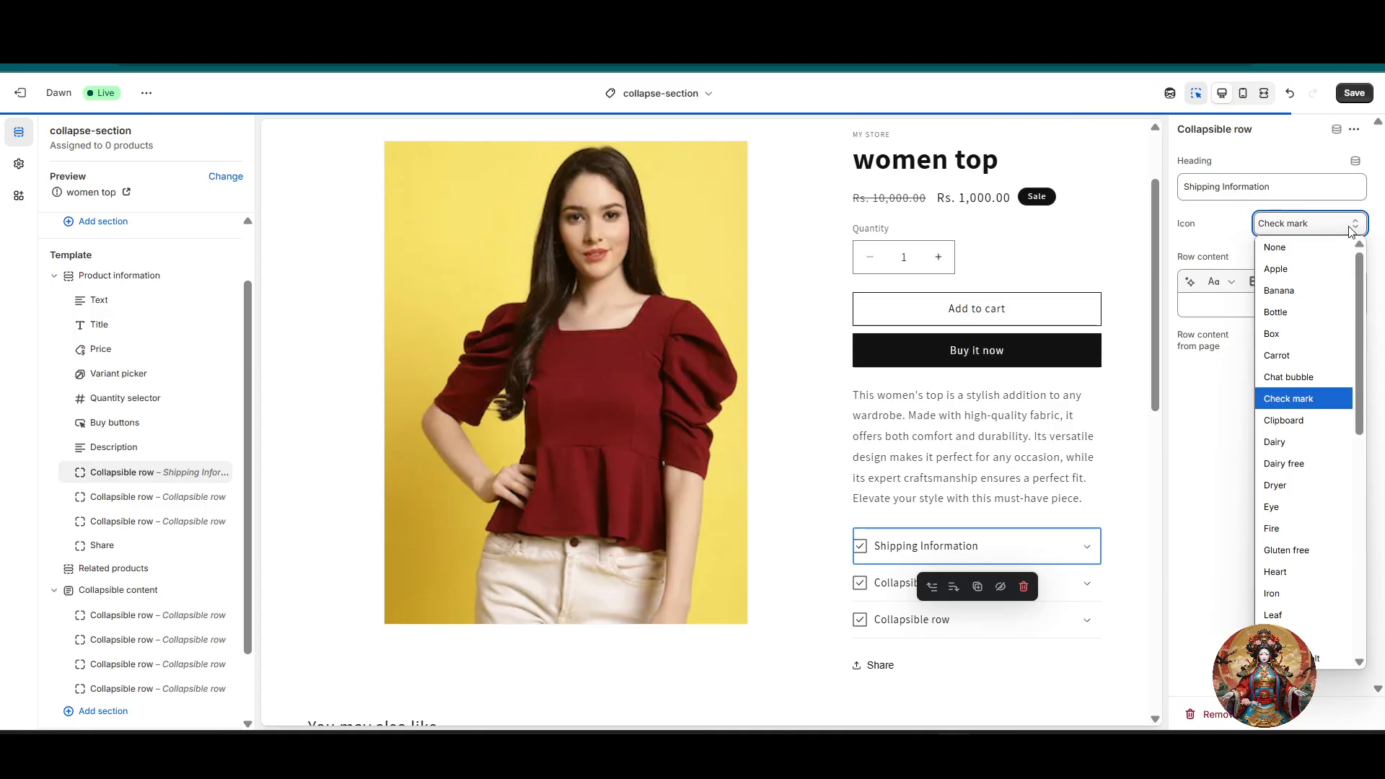
{"action": "left_click", "coordinate": [1327, 229]}
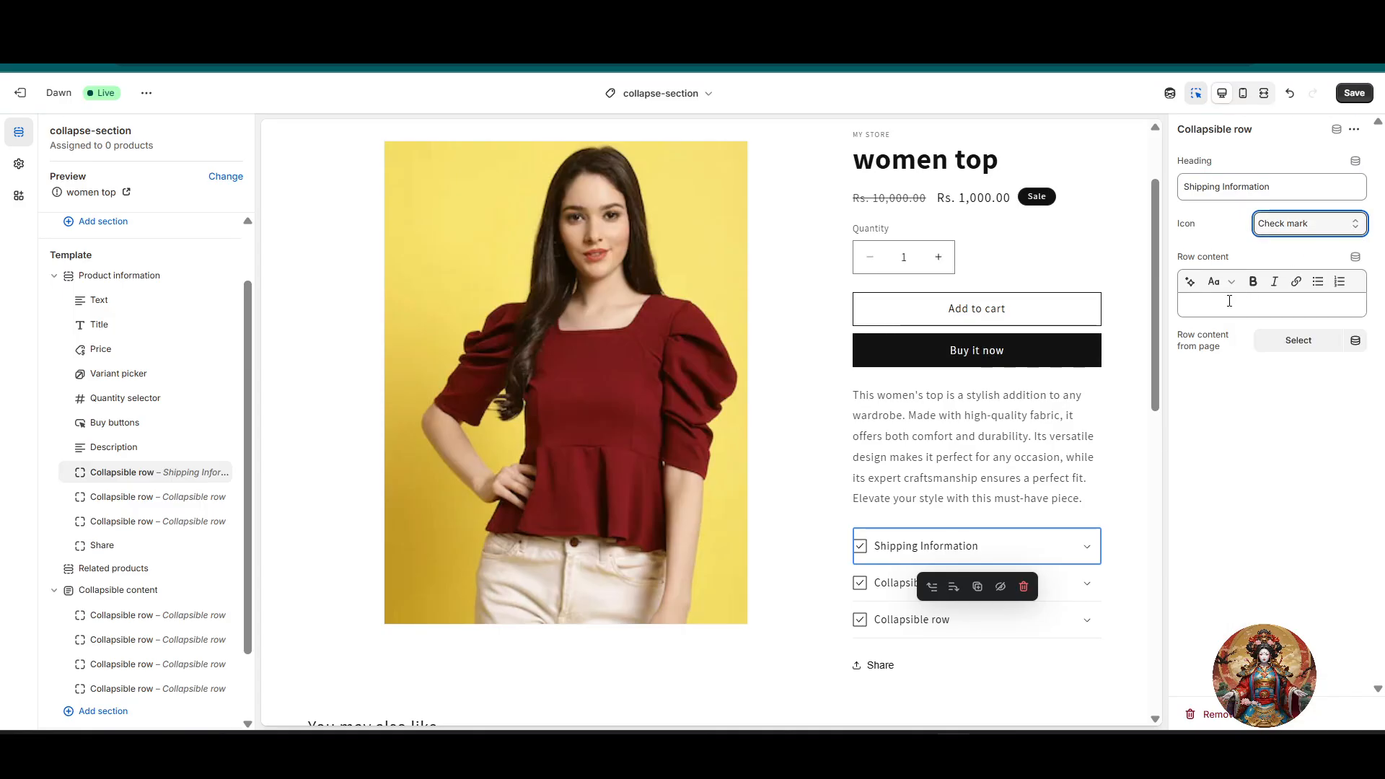
Step: Generate row content about "shipping information", using the suggestion "Shipping Made Simple: Learn About Our Fast and Reliable Service!", and expand the row in the preview
{"action": "left_click", "coordinate": [1189, 284]}
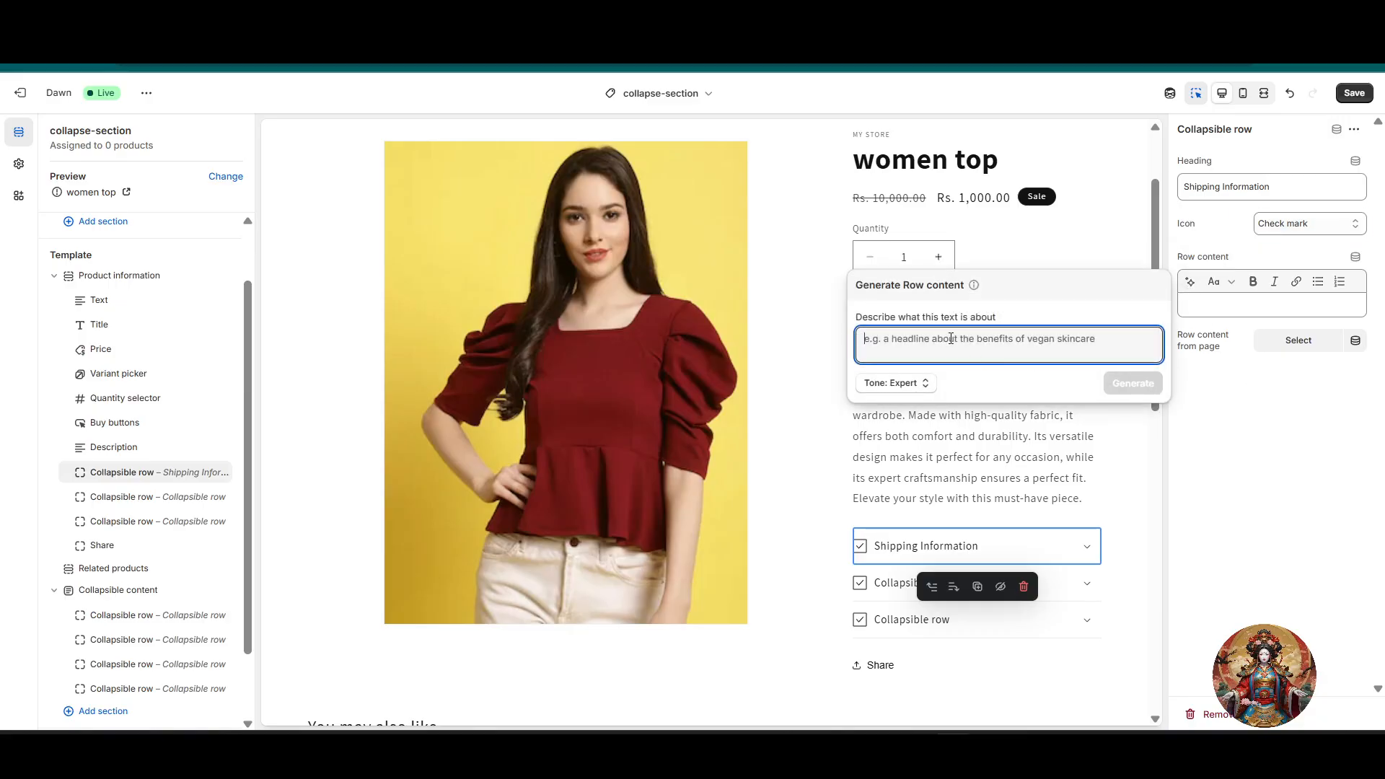
{"action": "type", "text": "shipping information"}
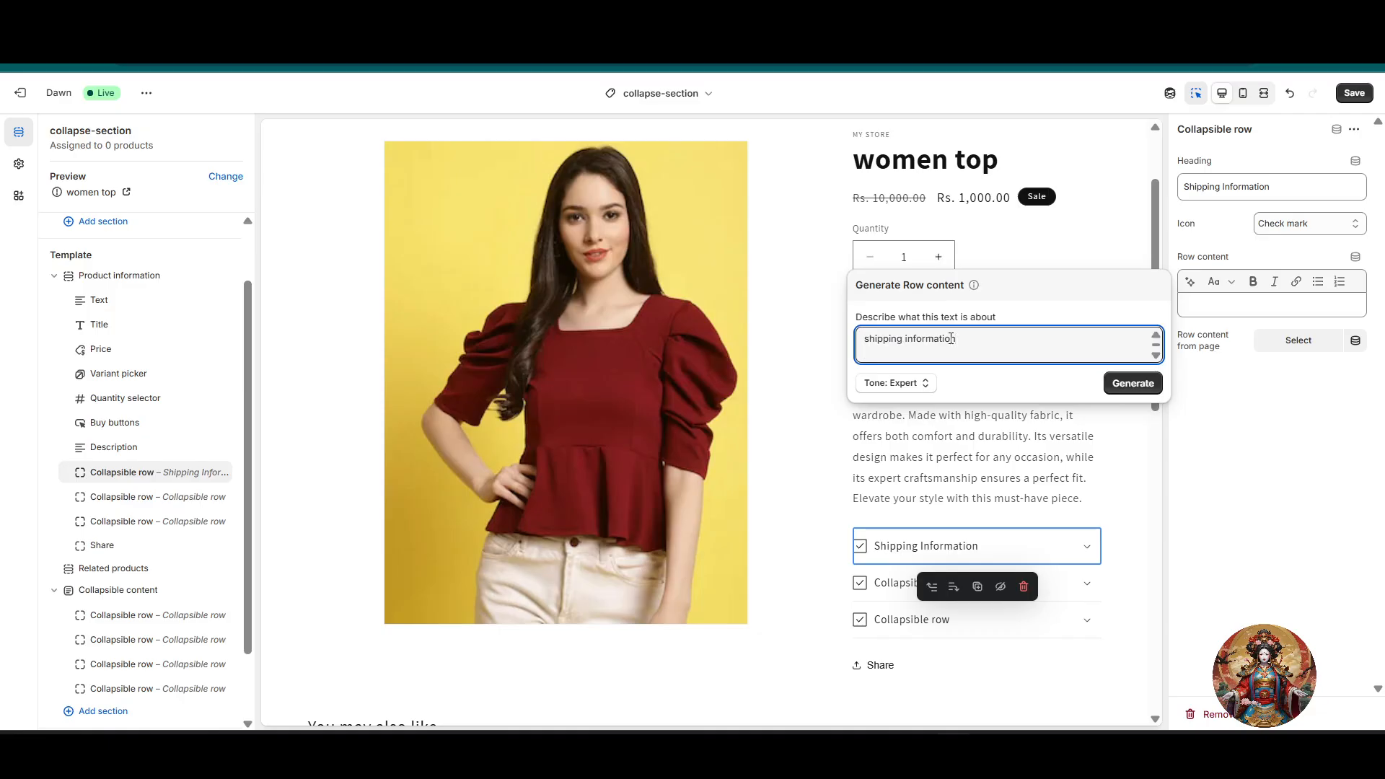
{"action": "key", "text": "Return"}
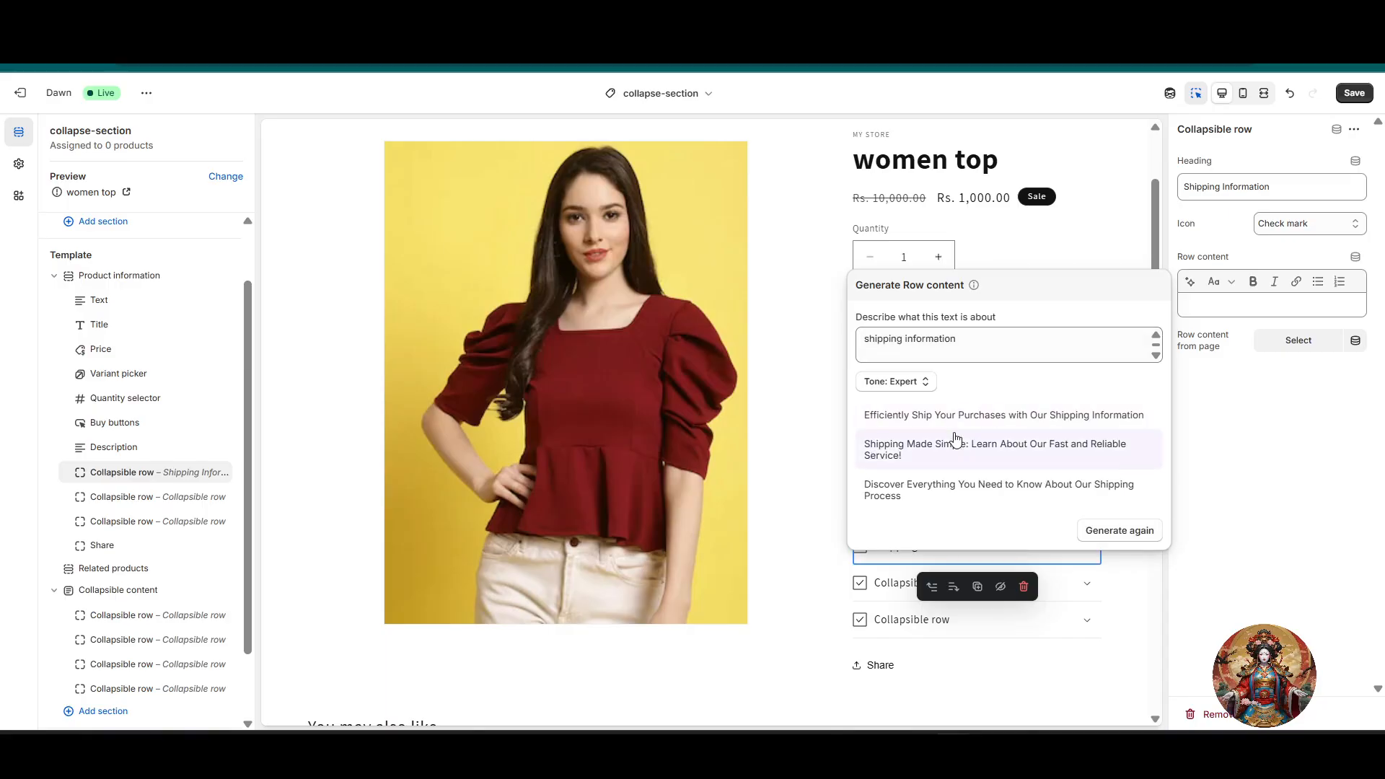
{"action": "left_click", "coordinate": [946, 442]}
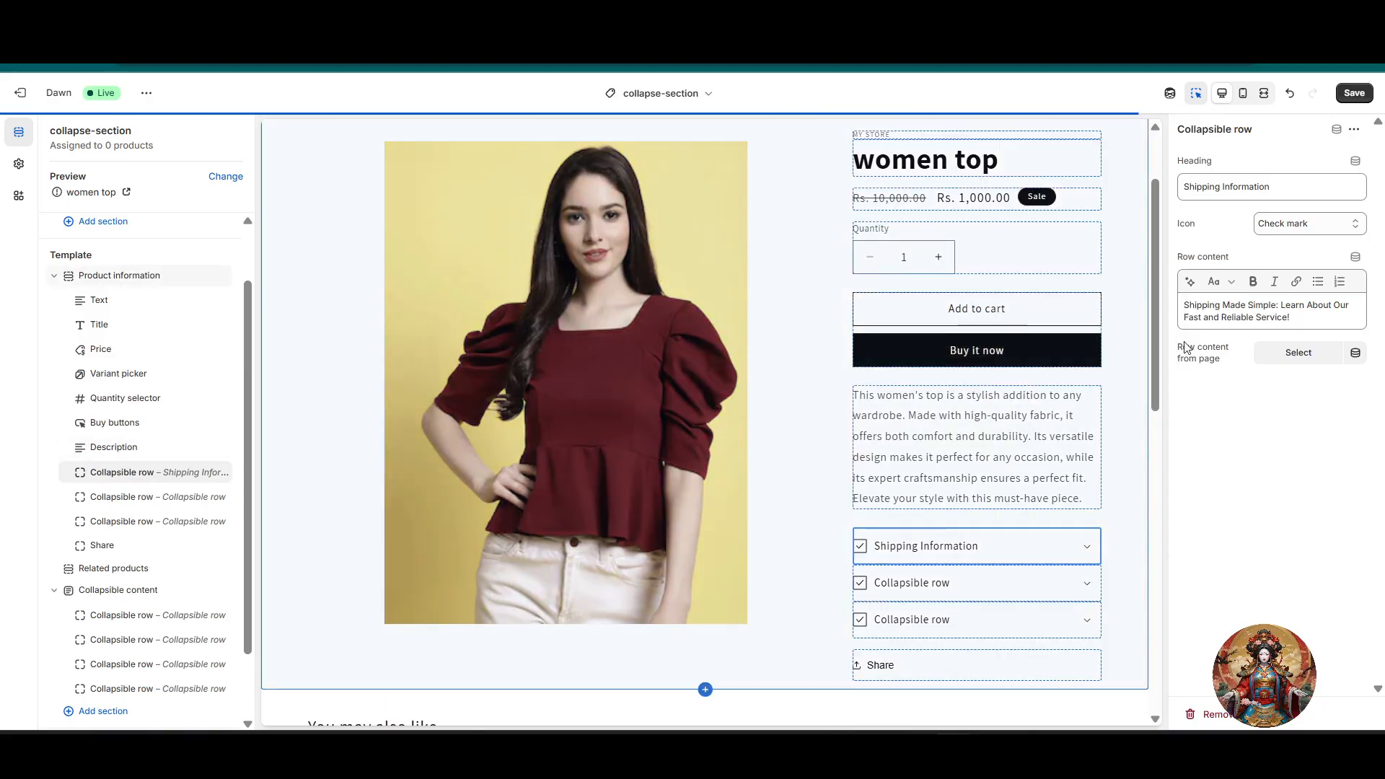
{"action": "scroll", "coordinate": [937, 566], "scroll_direction": "down", "scroll_amount": 1}
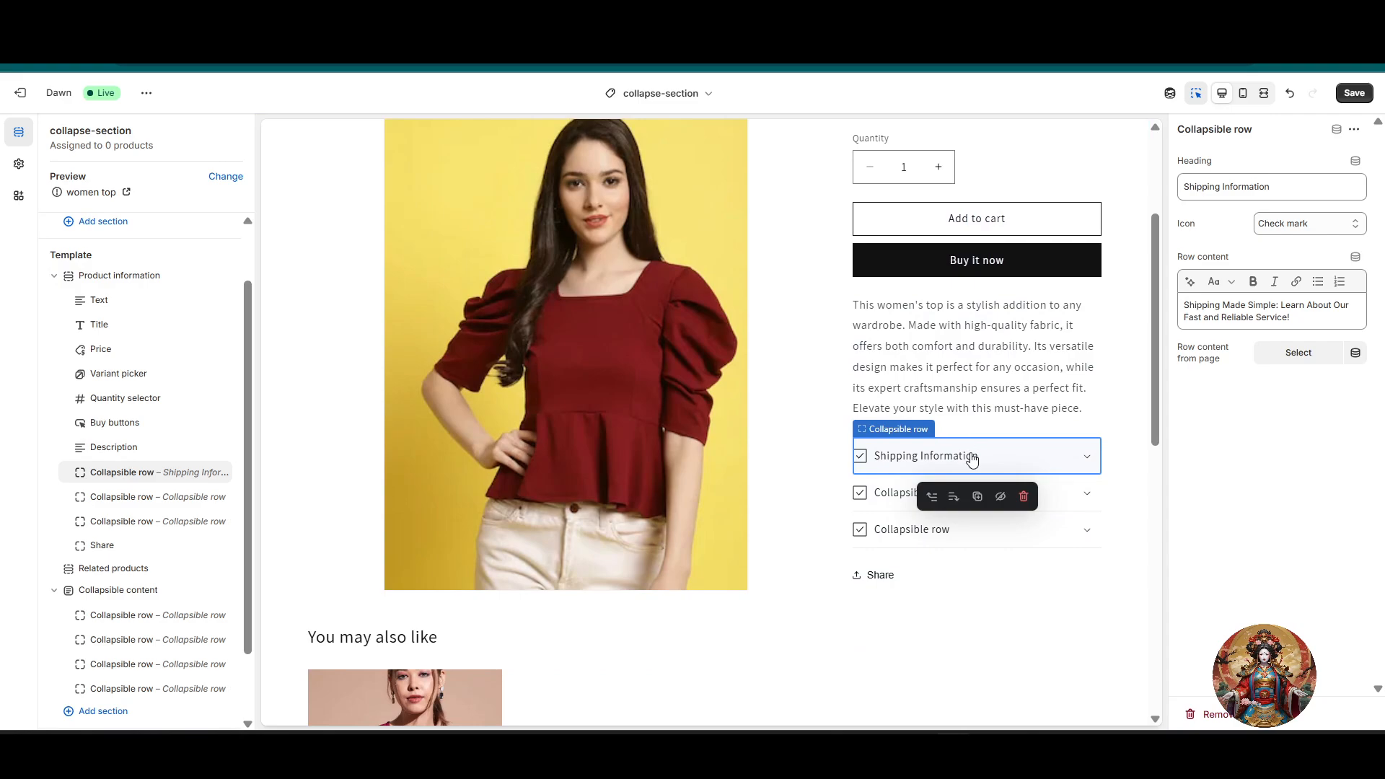
{"action": "left_click", "coordinate": [974, 456]}
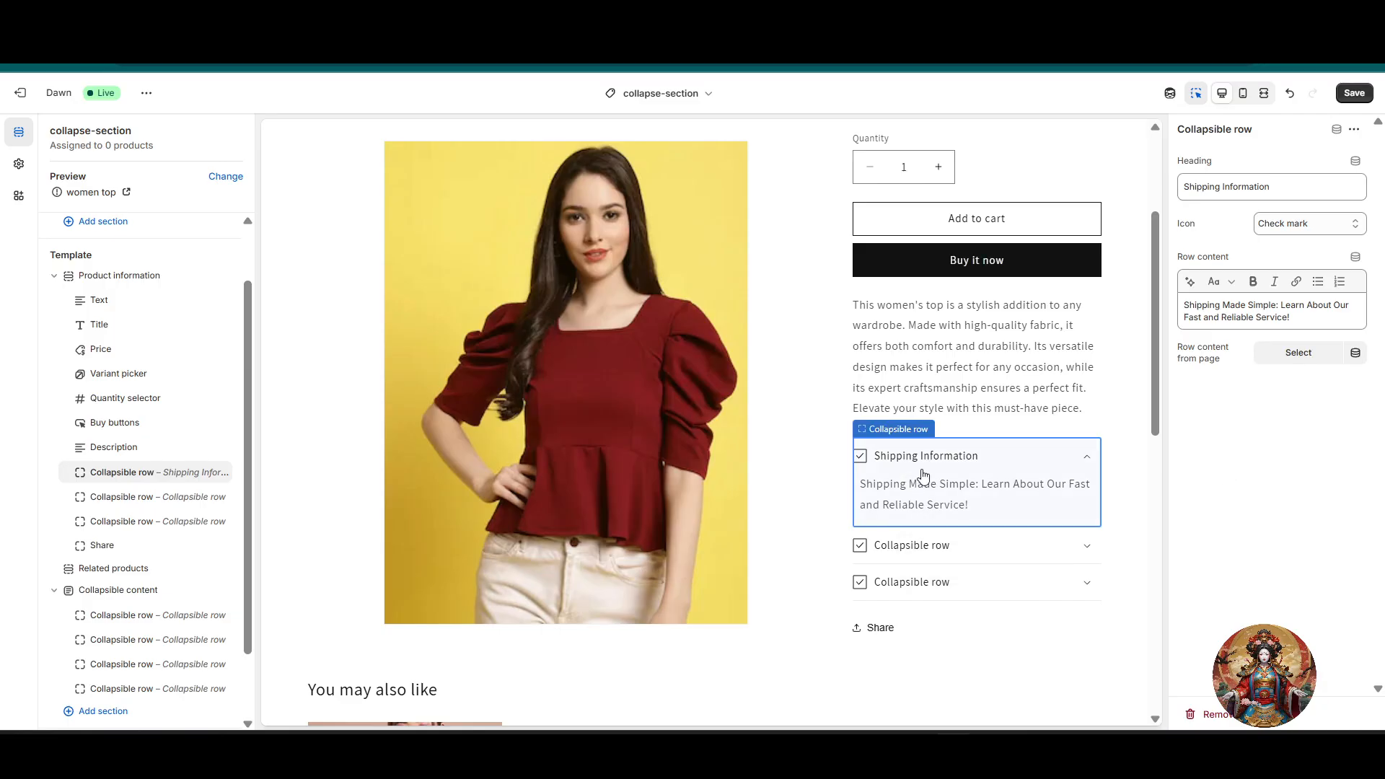
Step: Change the heading of the second collapsible row in the Product information section to "Product information"
{"action": "scroll", "coordinate": [952, 527], "scroll_direction": "down", "scroll_amount": 2}
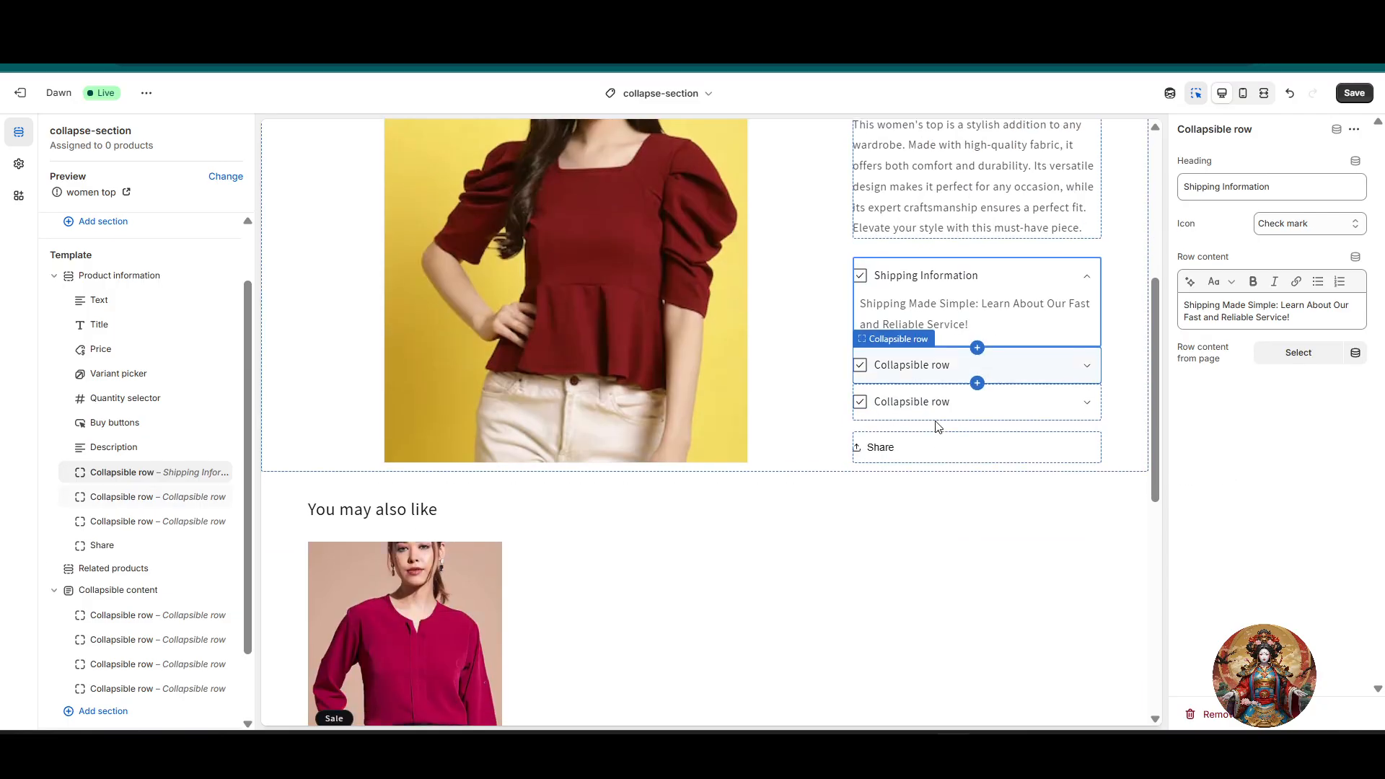
{"action": "left_click", "coordinate": [960, 369]}
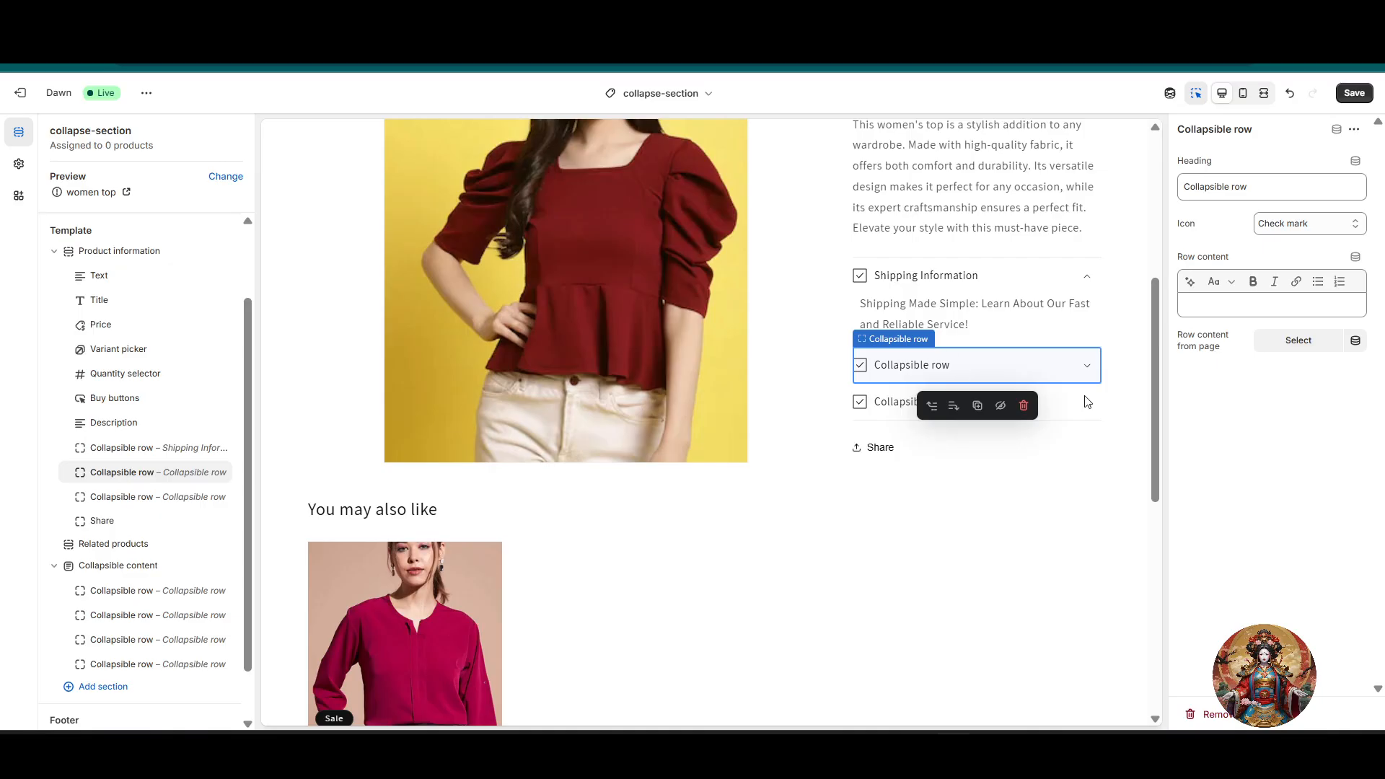
{"action": "left_click", "coordinate": [1087, 367]}
{"action": "left_click", "coordinate": [1321, 188]}
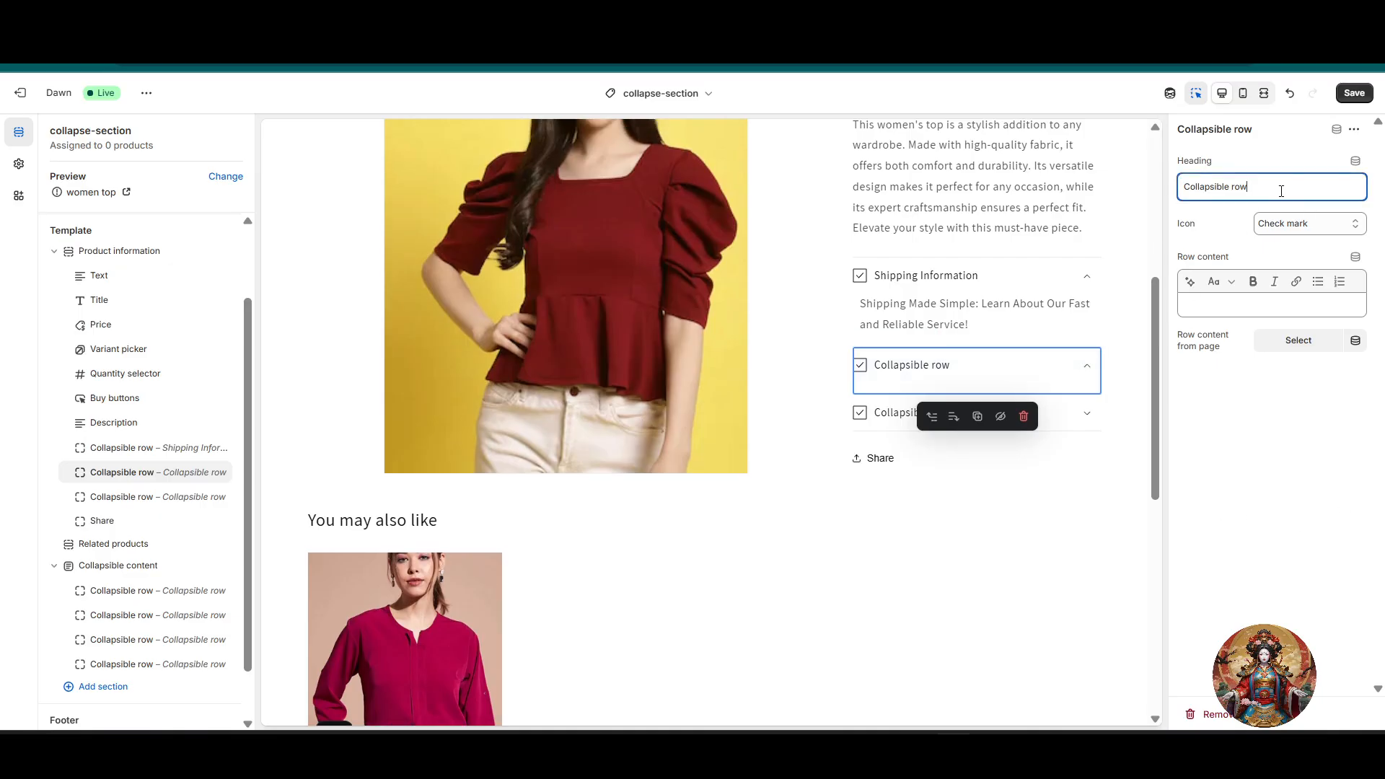
{"action": "key", "text": "ctrl+a"}
{"action": "key", "text": "BackSpace"}
{"action": "type", "text": "Pro"}
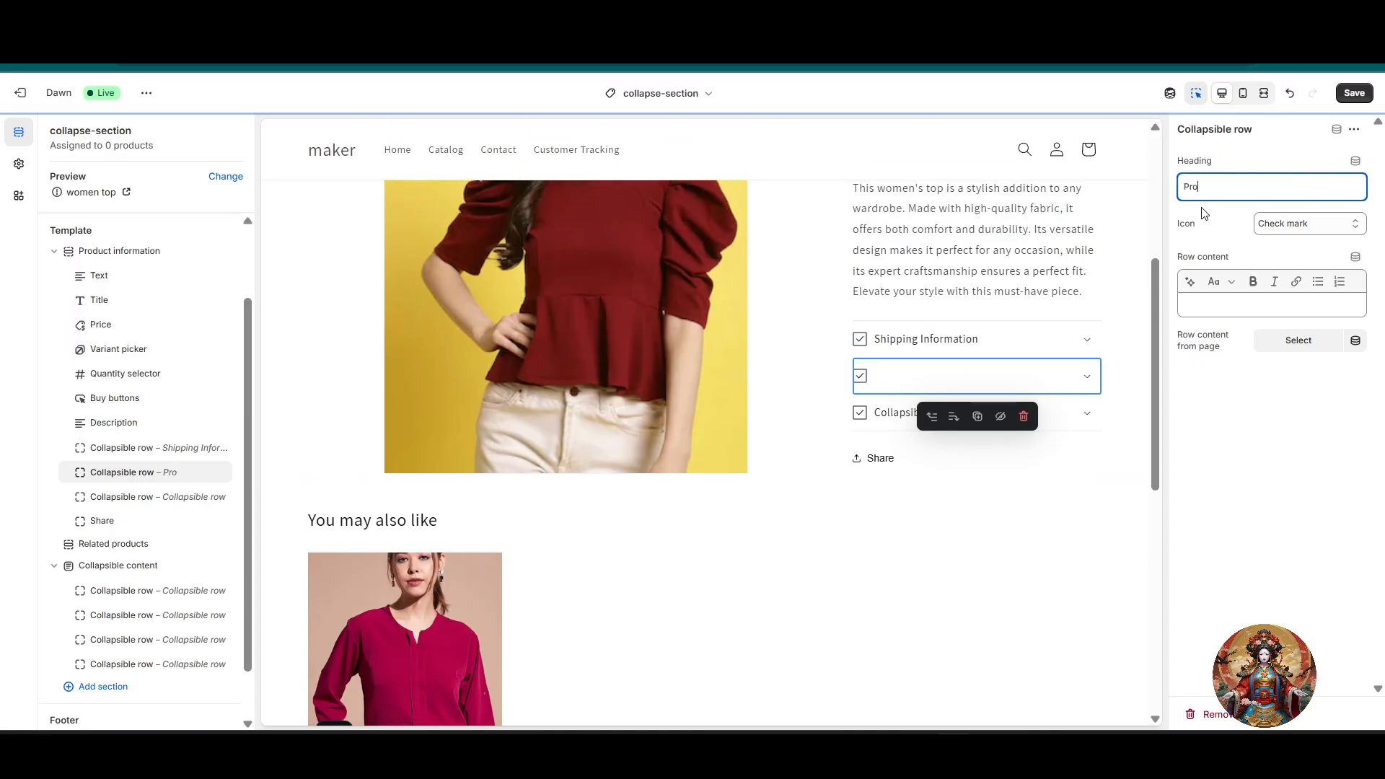
{"action": "type", "text": "duct inform"}
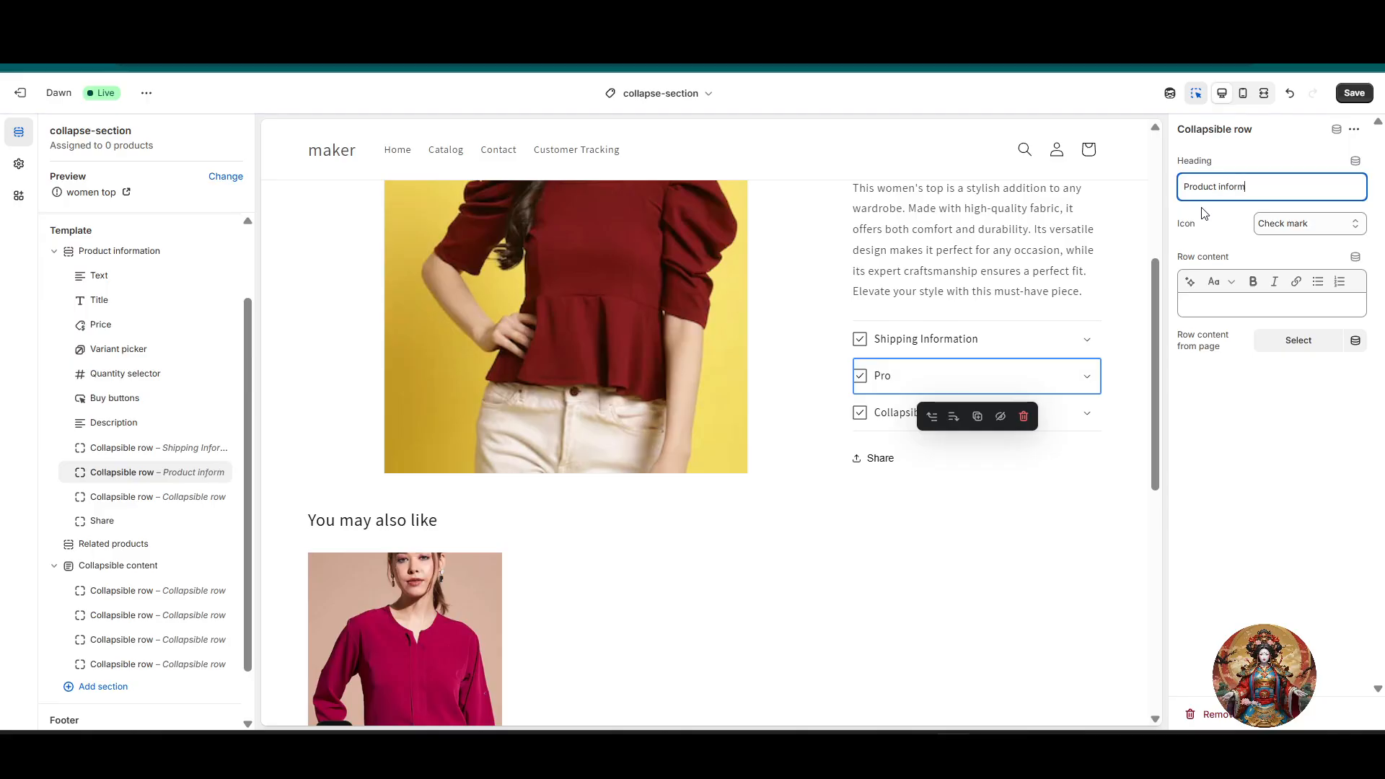
{"action": "type", "text": "ation"}
{"action": "left_click", "coordinate": [1293, 404]}
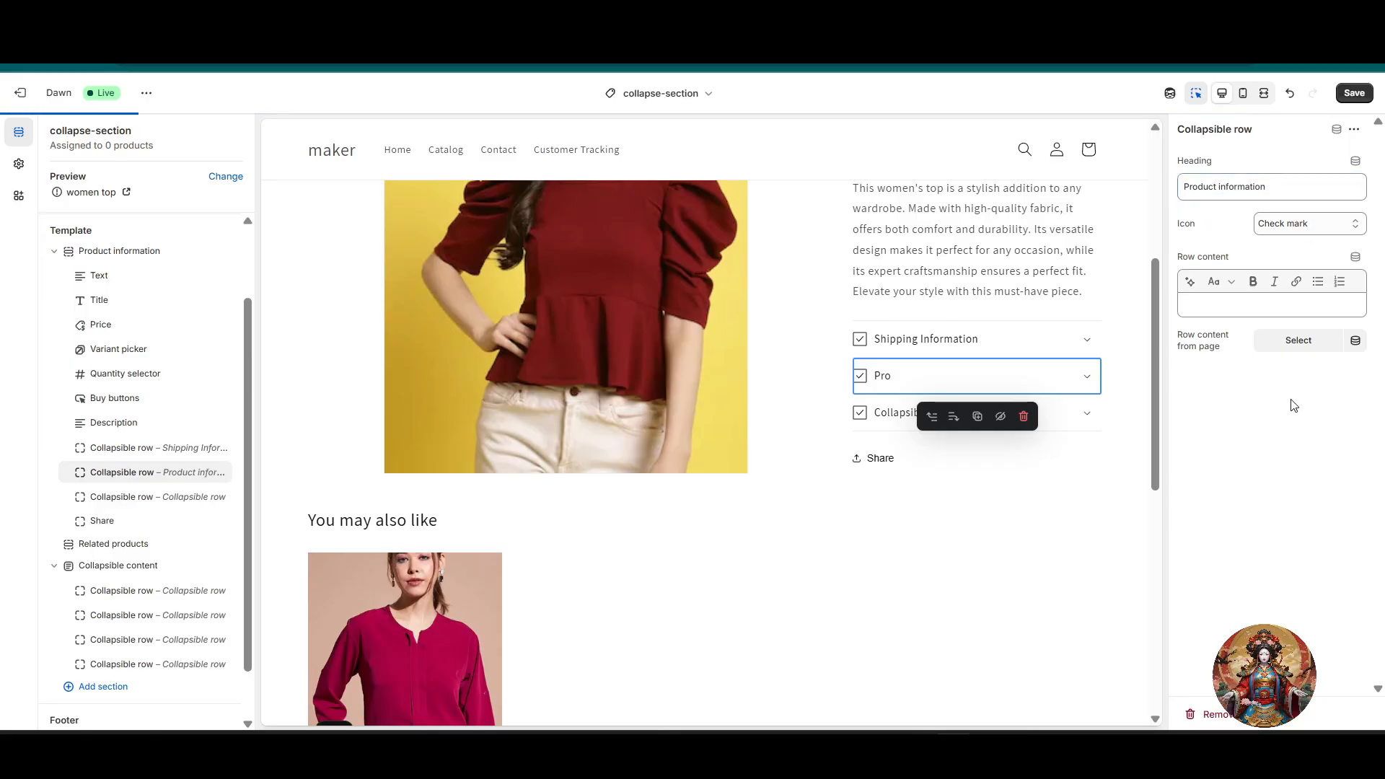
{"action": "left_click", "coordinate": [1221, 307]}
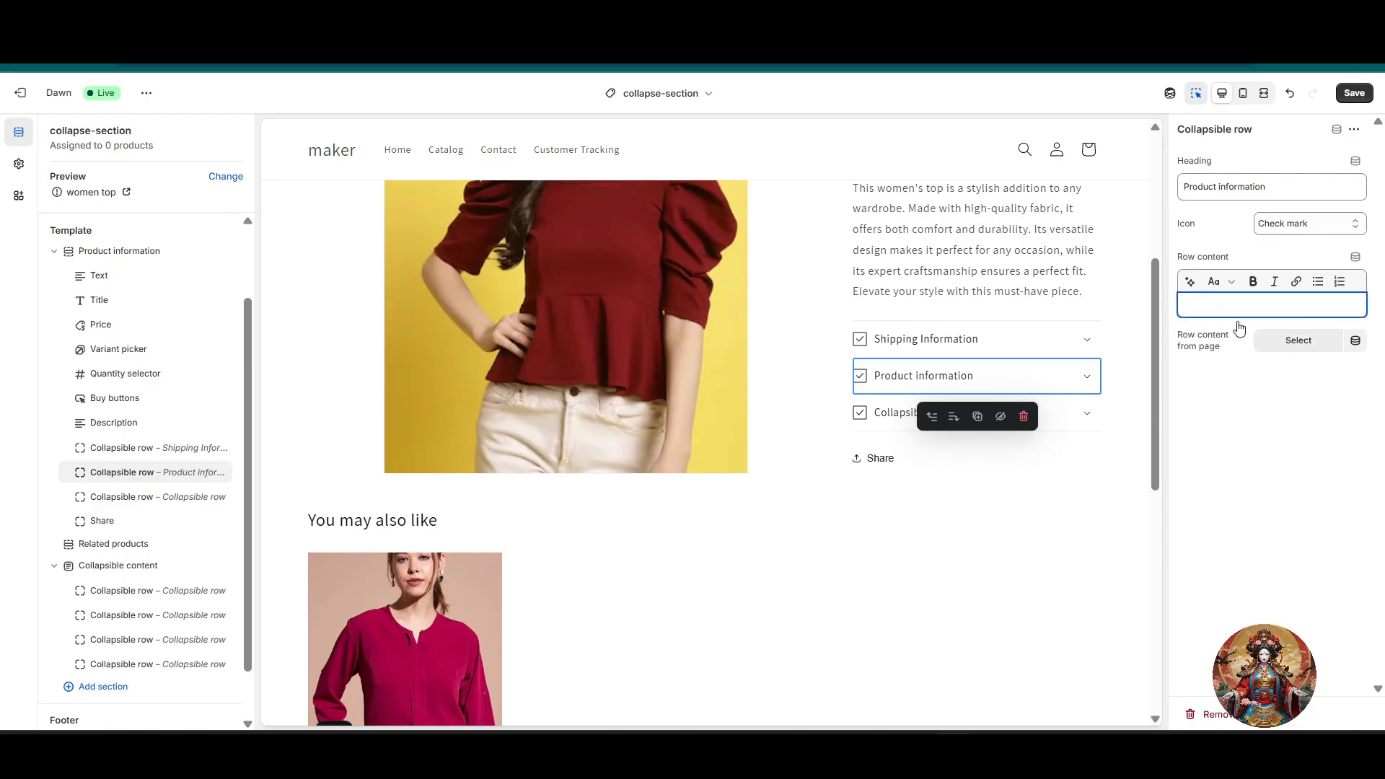
Step: Save the collapse-section template and exit the theme editor
{"action": "scroll", "coordinate": [349, 565], "scroll_direction": "down", "scroll_amount": 4}
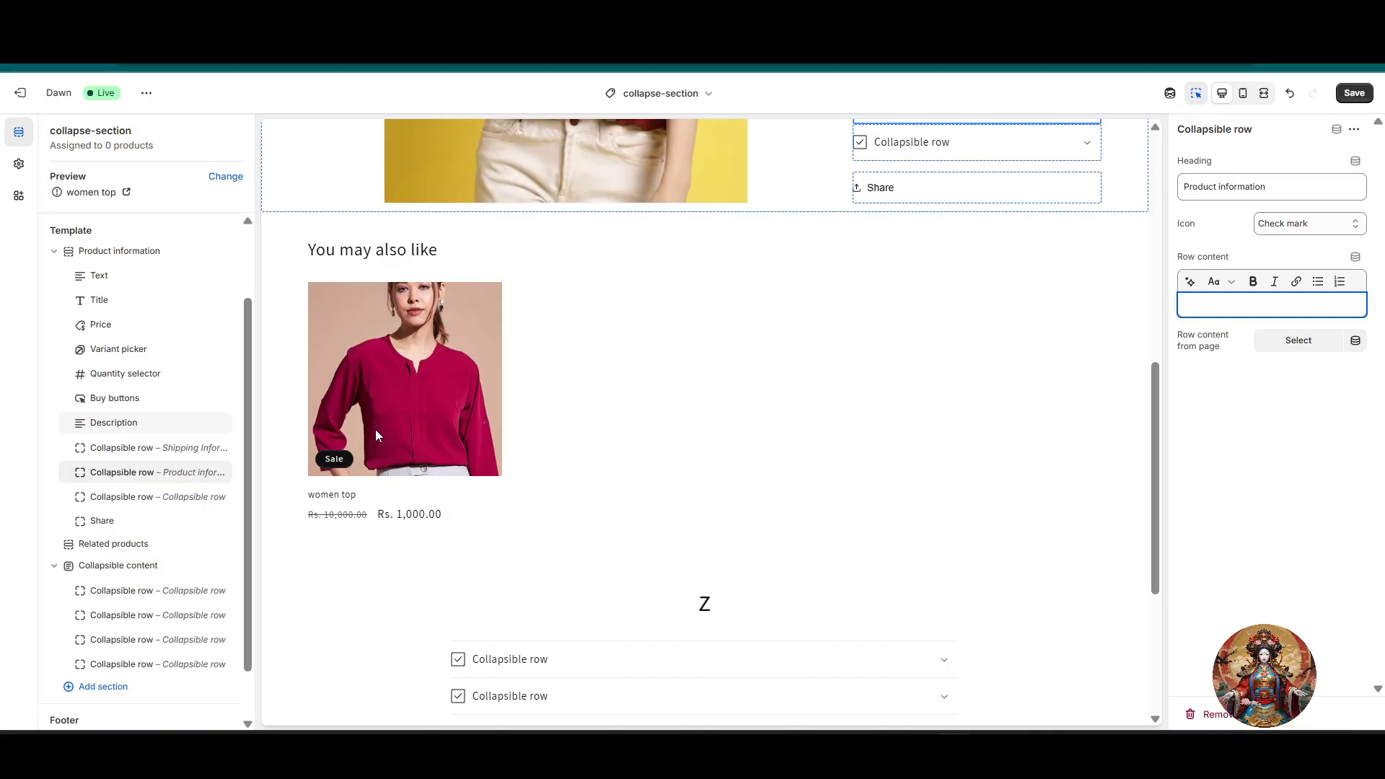
{"action": "left_click", "coordinate": [1339, 472]}
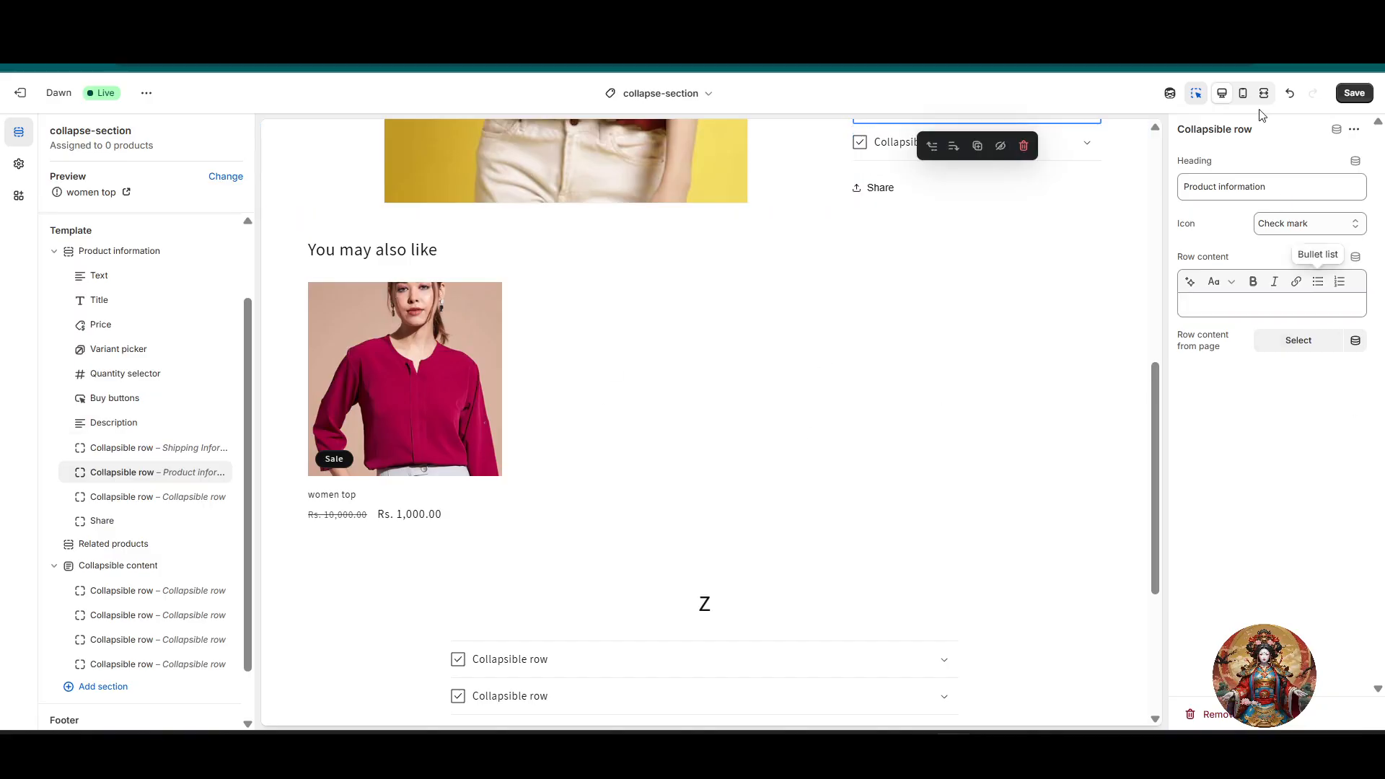
{"action": "left_click", "coordinate": [1355, 92]}
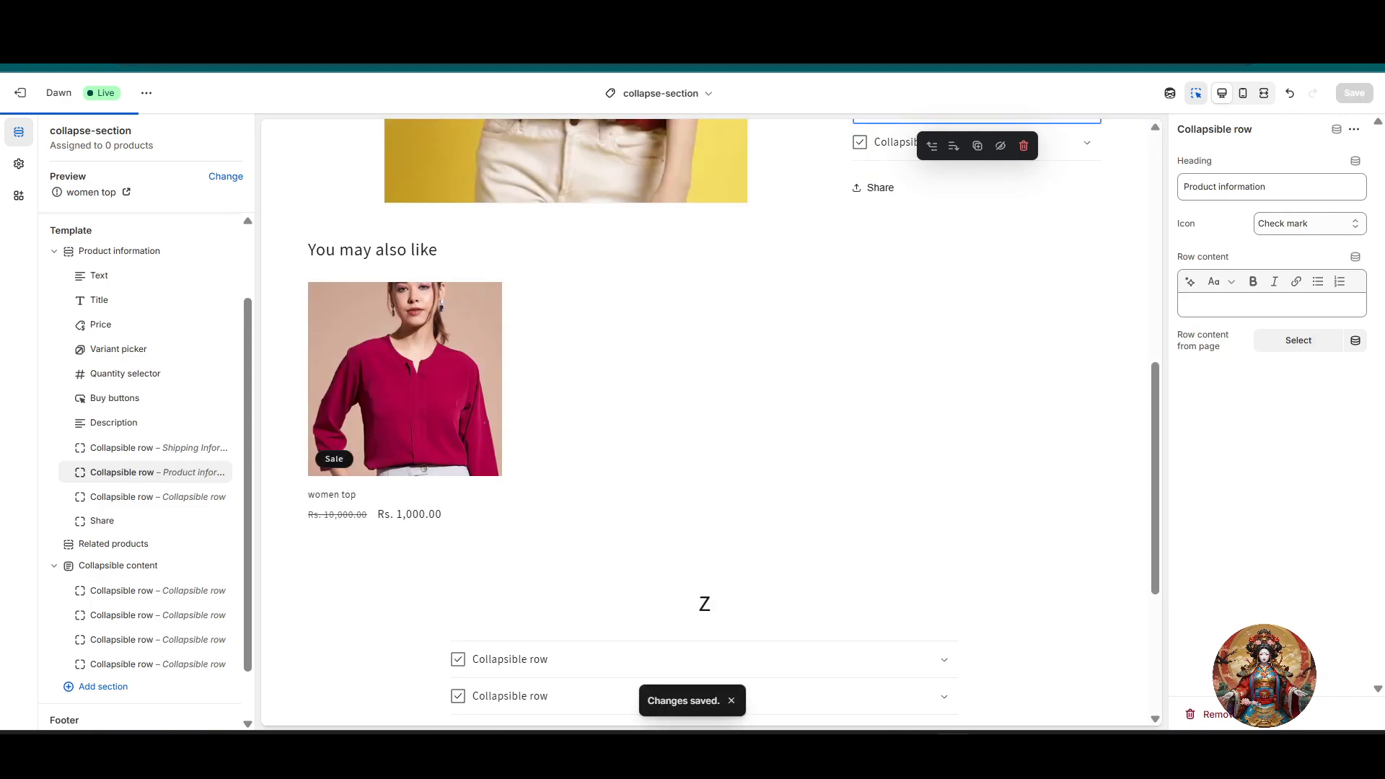
{"action": "left_click", "coordinate": [36, 96]}
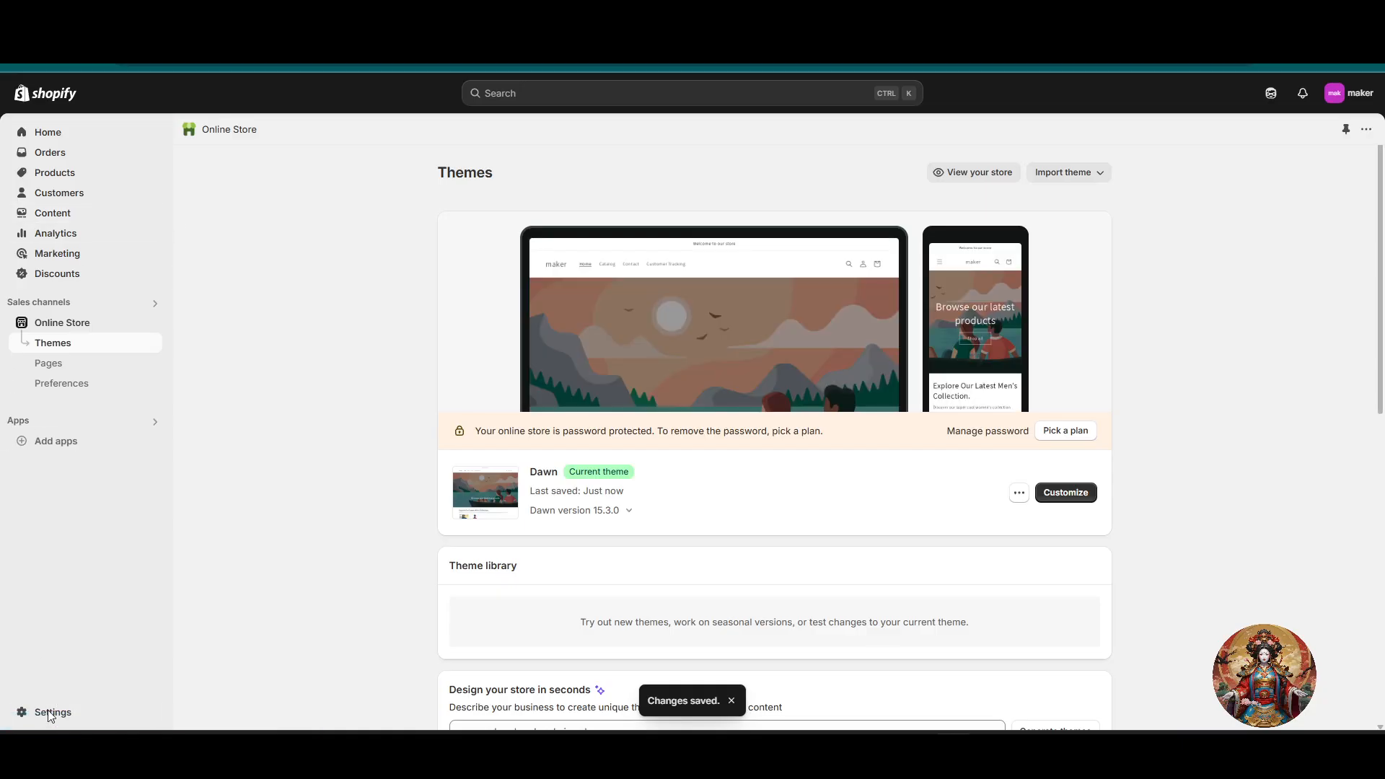
Step: Start a new product metafield definition in the store's Custom data settings
{"action": "left_click", "coordinate": [48, 714]}
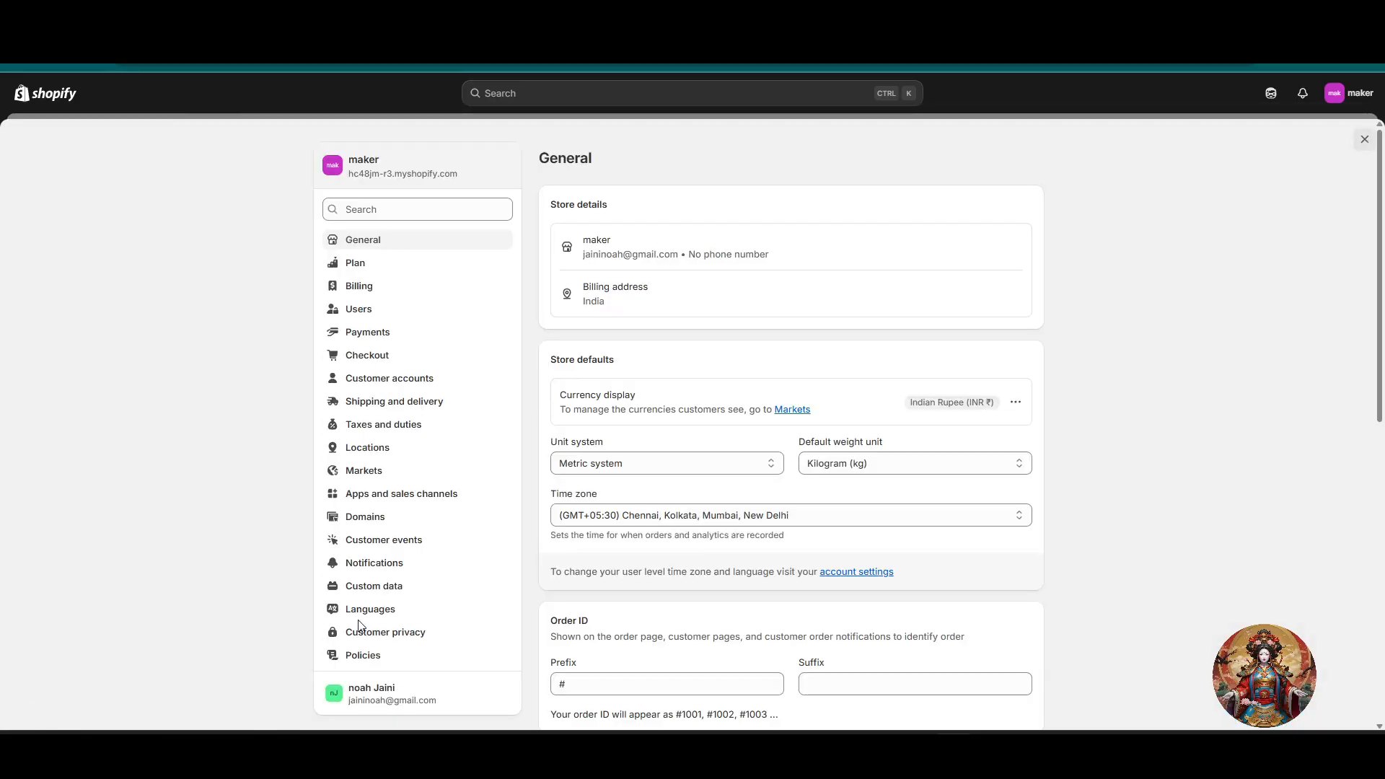
{"action": "left_click", "coordinate": [390, 596]}
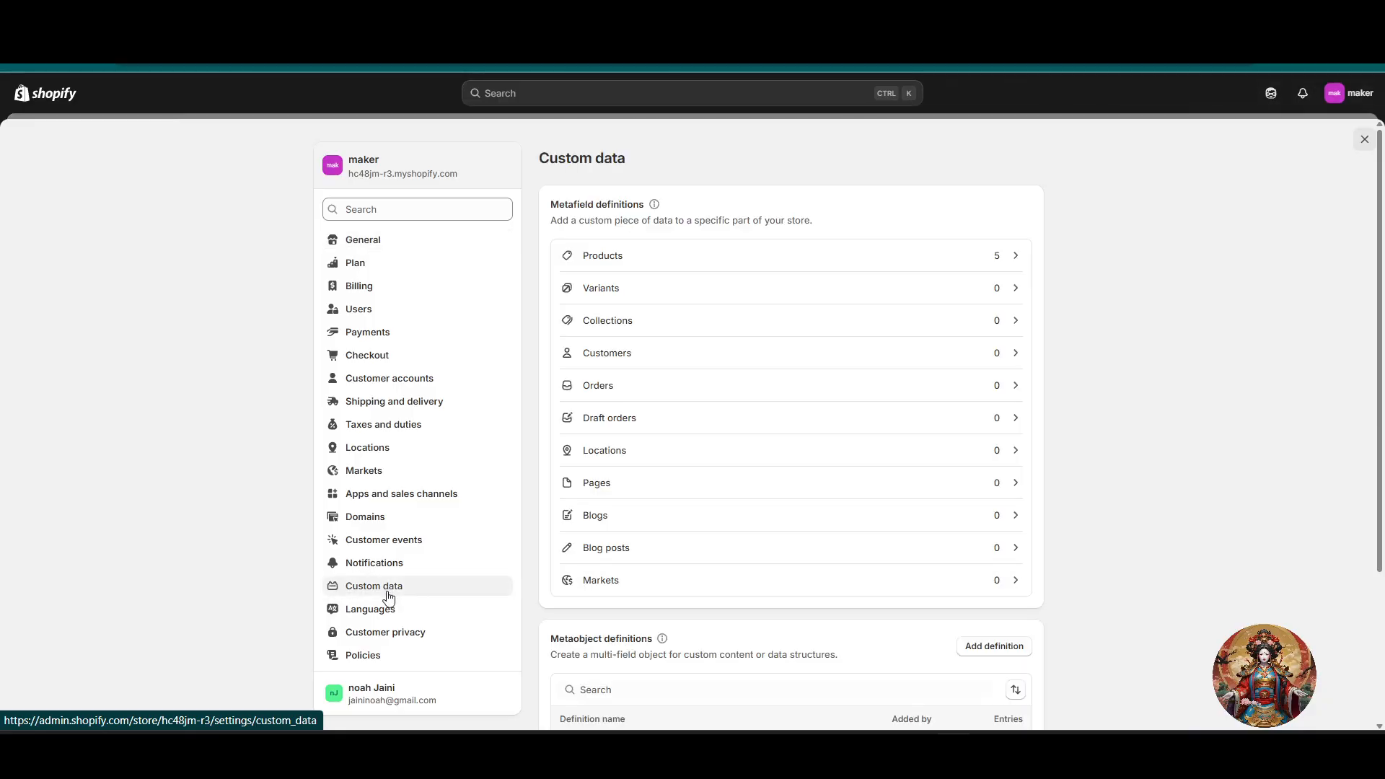
{"action": "left_click", "coordinate": [677, 261]}
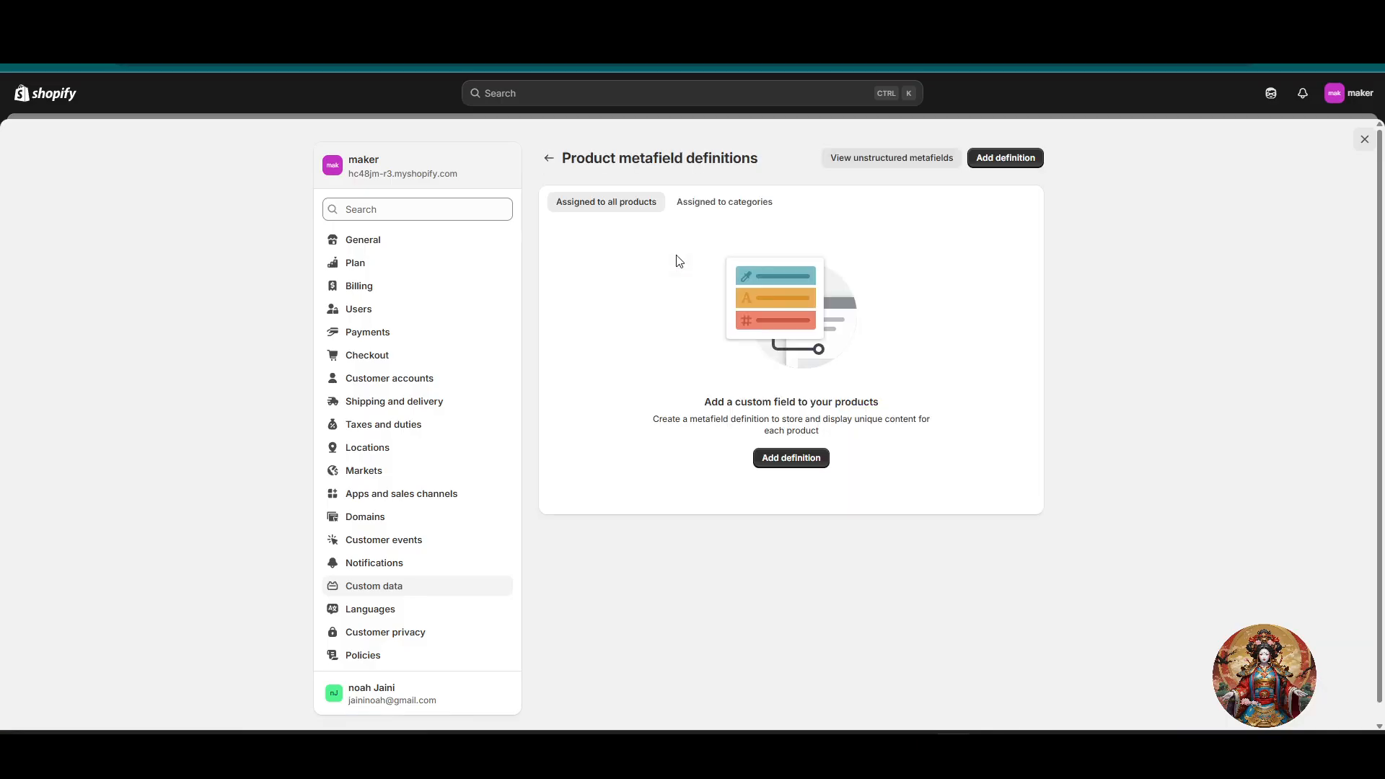
{"action": "left_click", "coordinate": [1019, 159]}
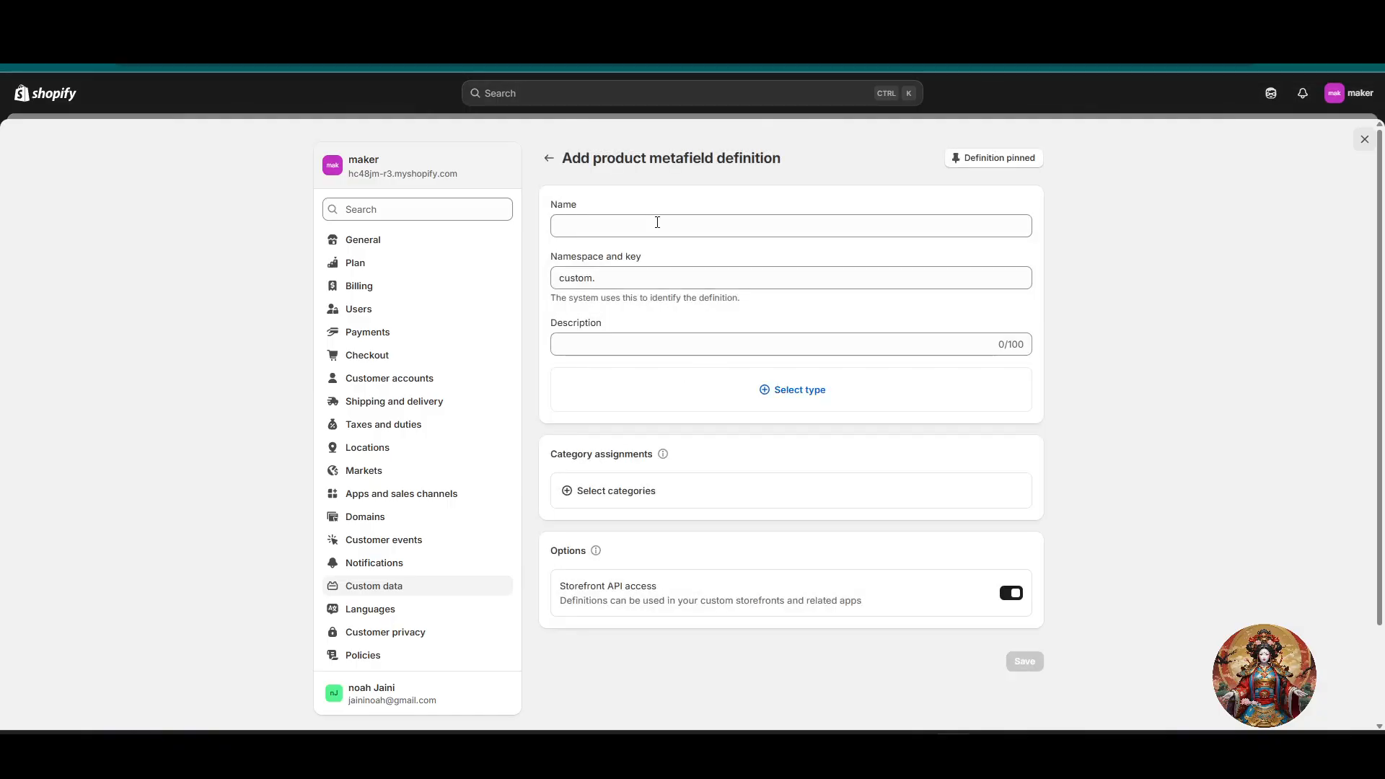
Step: Name the new product metafield definition "Product Information"
{"action": "left_click", "coordinate": [655, 219]}
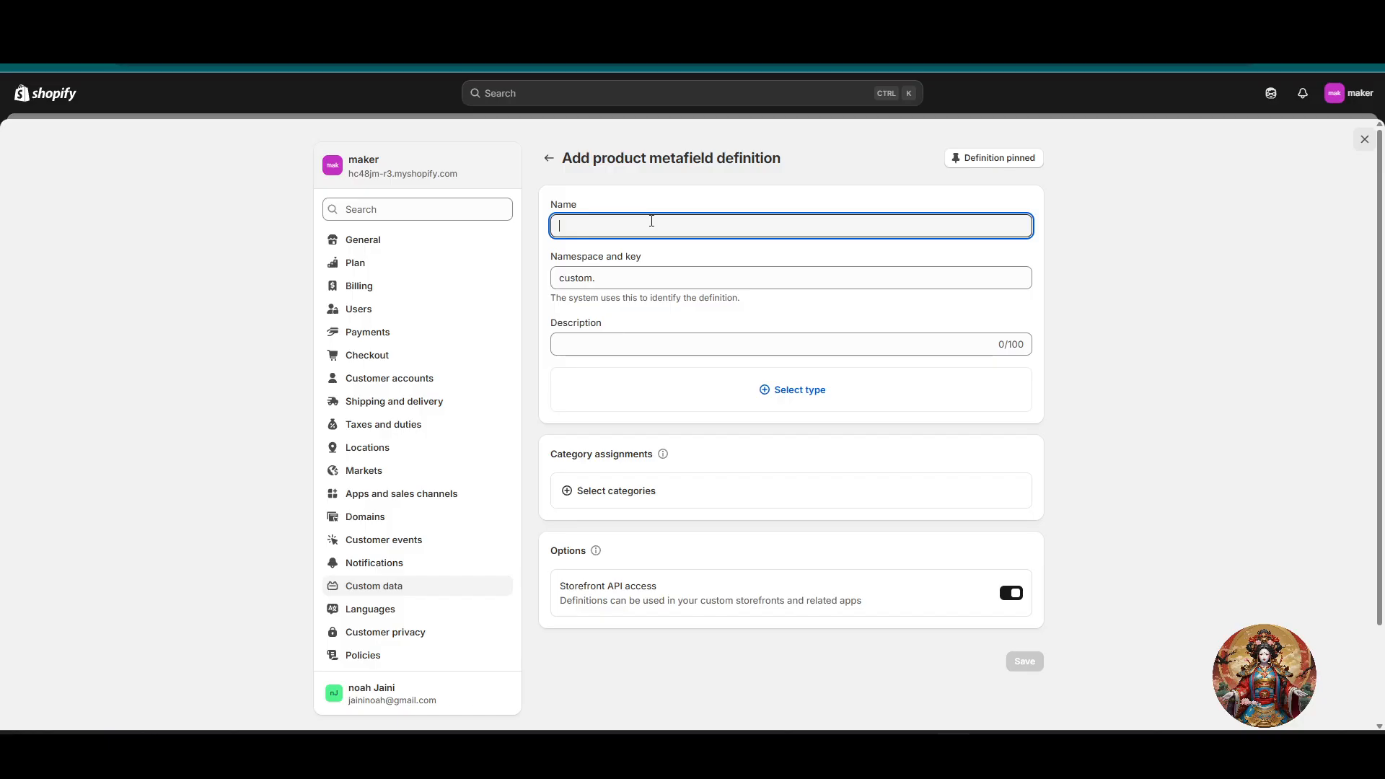
{"action": "type", "text": "P"}
{"action": "key", "text": "BackSpace"}
{"action": "type", "text": "Product"}
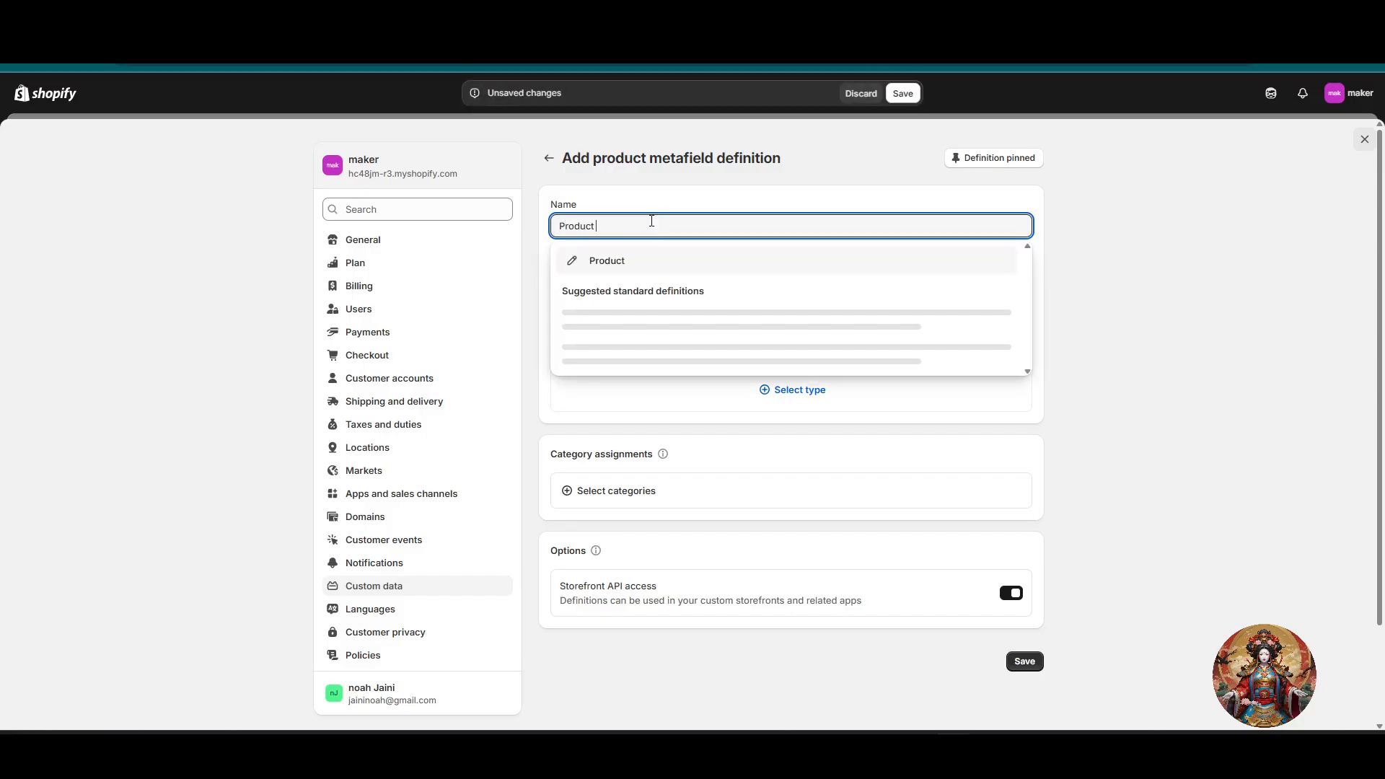
{"action": "type", "text": " Inform"}
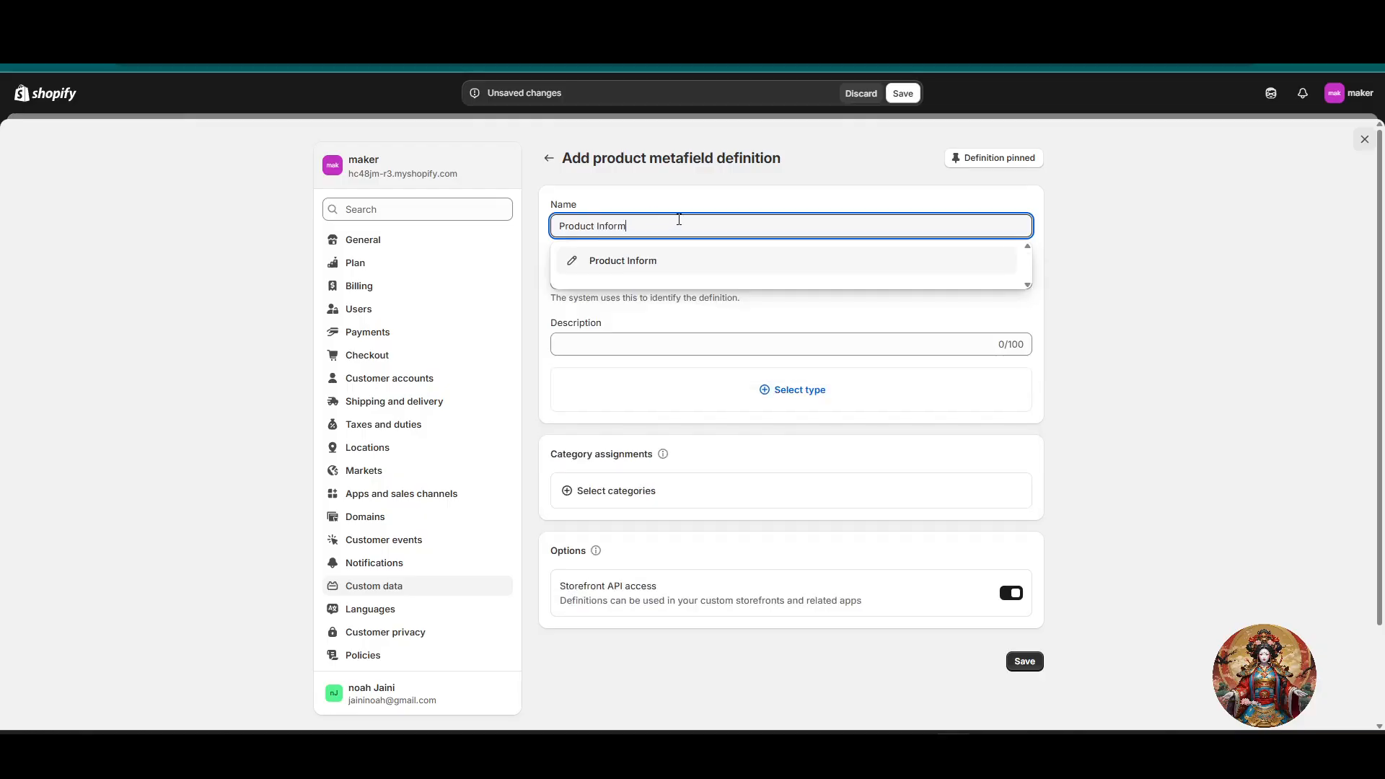
{"action": "type", "text": "ation"}
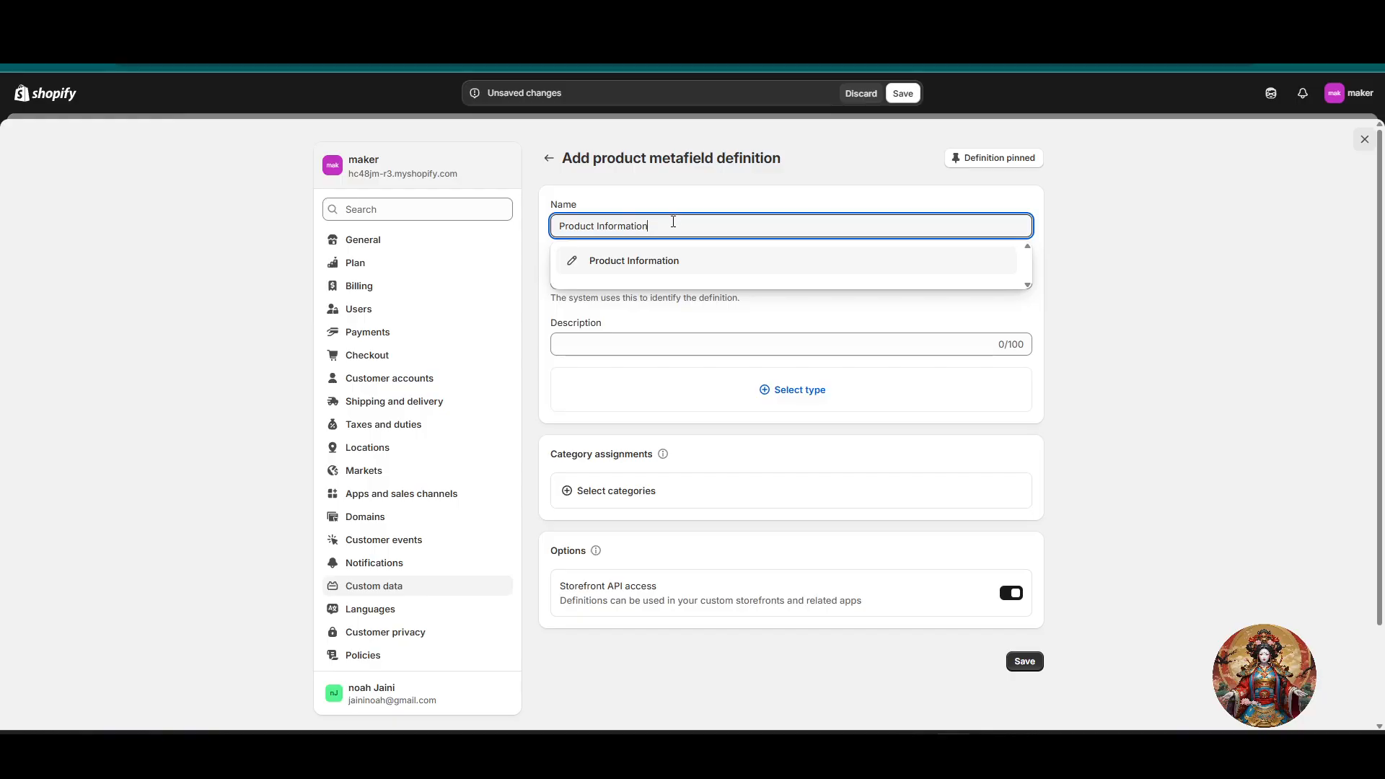
{"action": "left_click", "coordinate": [668, 261]}
{"action": "left_click", "coordinate": [709, 284]}
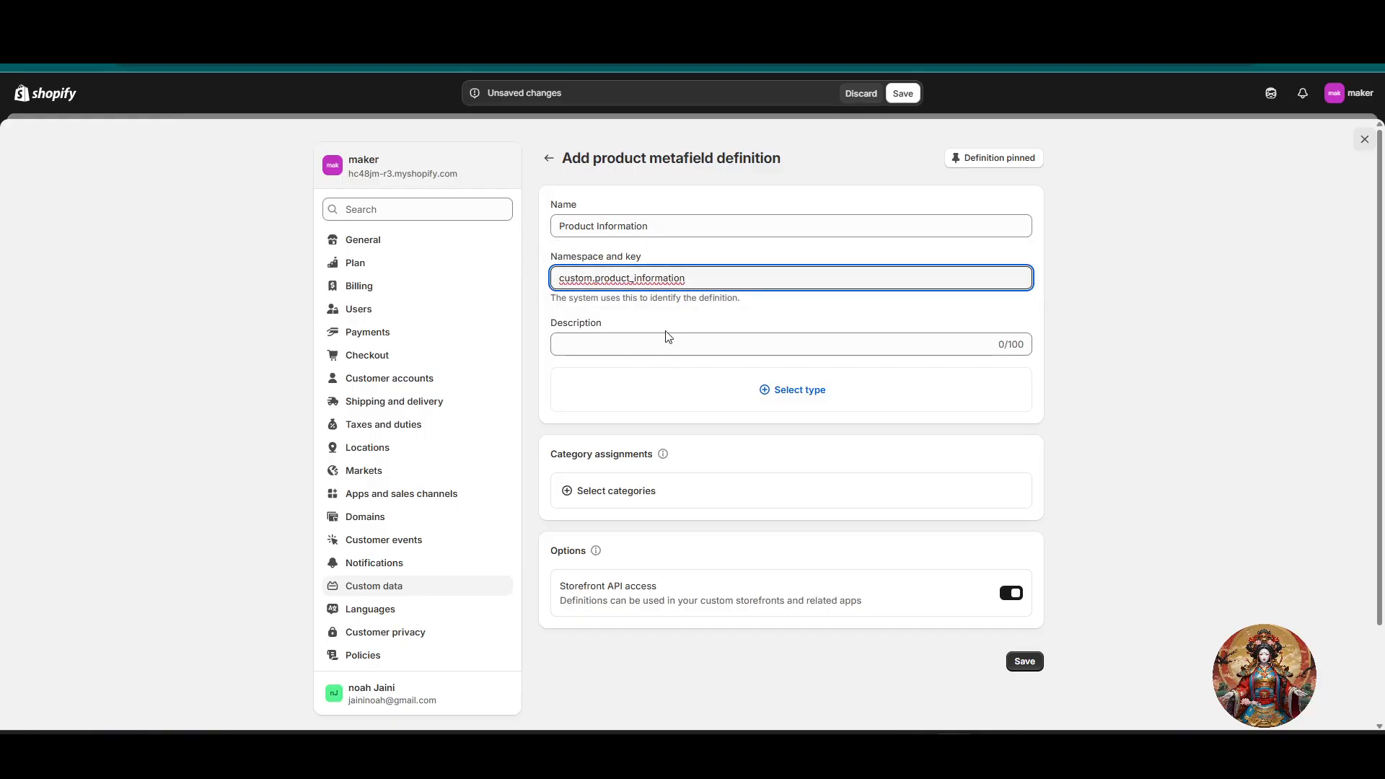
Step: Enter "This Is the product which i like the most zz" as the metafield definition's description
{"action": "left_click", "coordinate": [655, 353]}
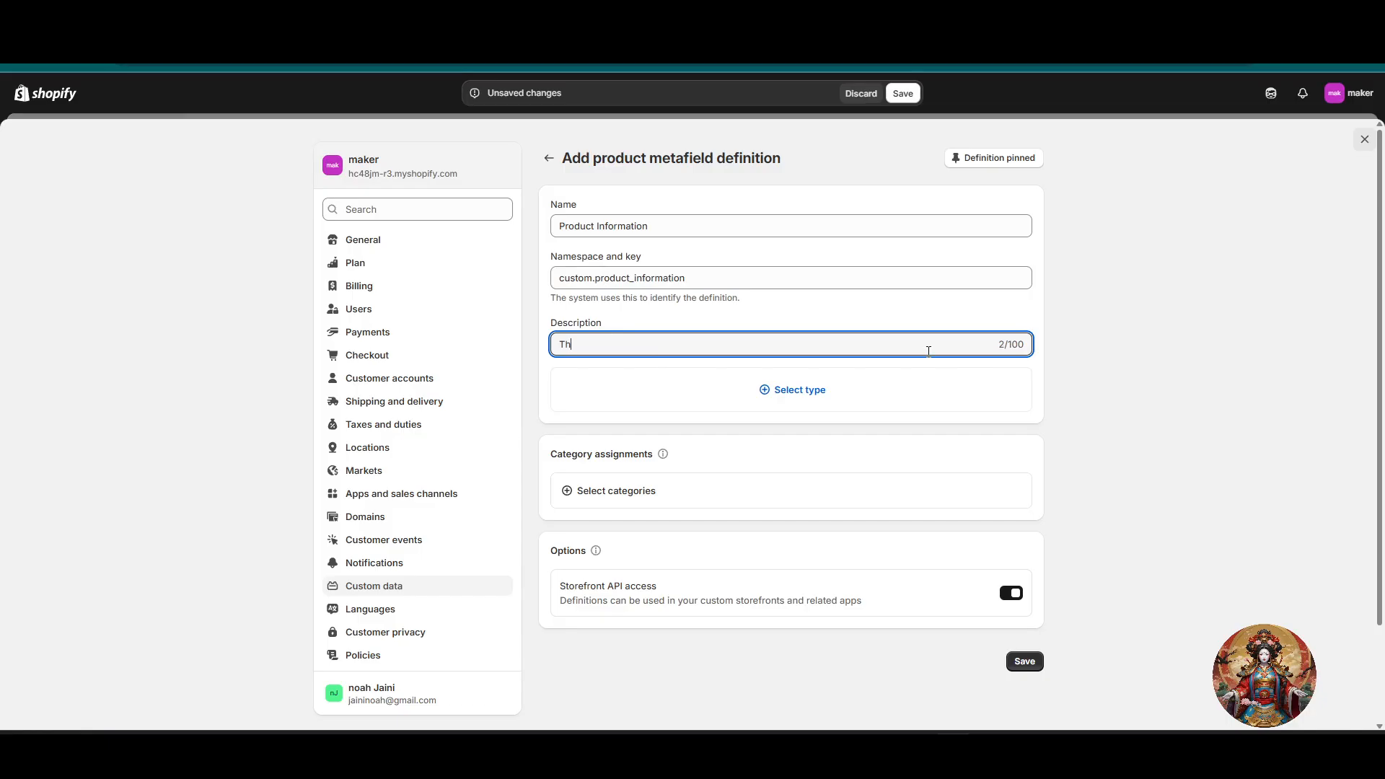
{"action": "type", "text": "This Is the product which i like the mos"}
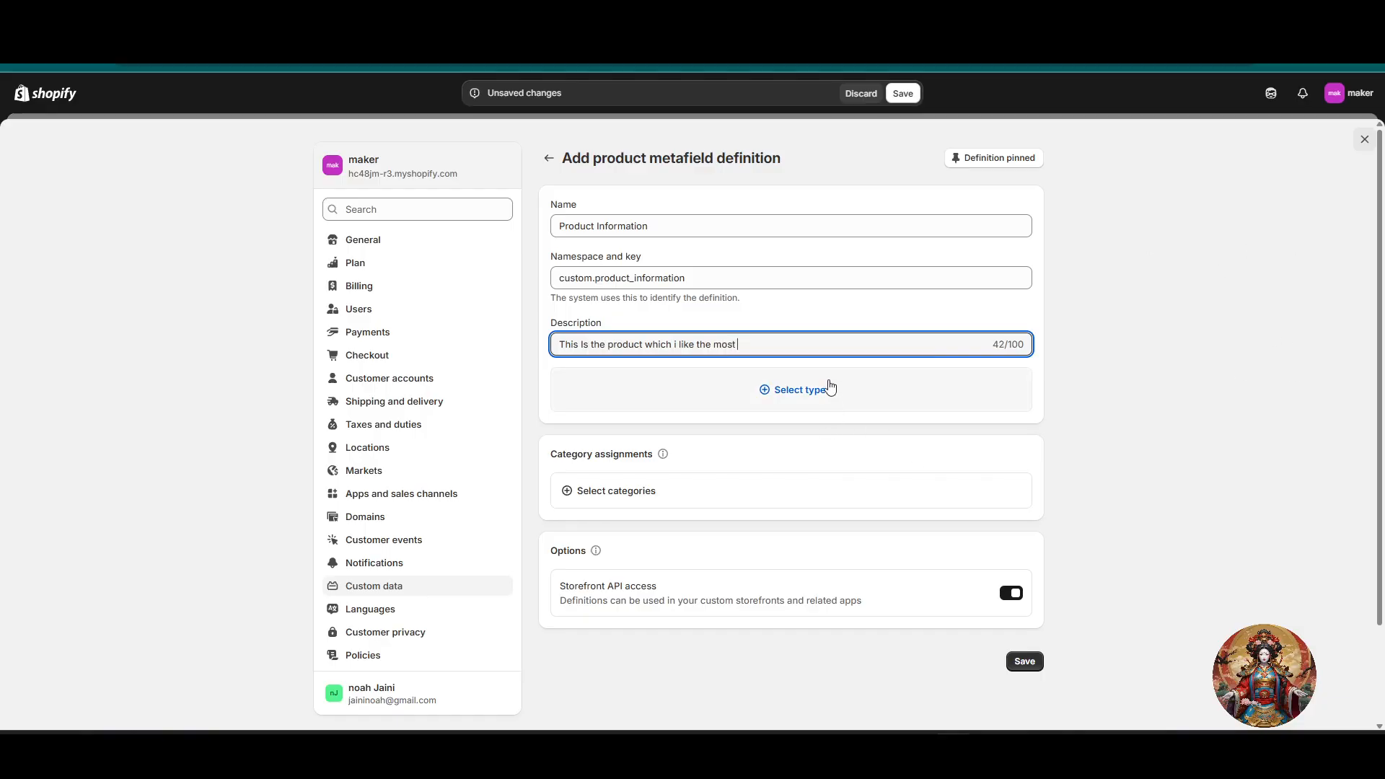
{"action": "type", "text": "t zz"}
Step: Set the metafield type to Multi-line text and remove the stray "zz" from the end of the description
{"action": "left_click", "coordinate": [828, 384]}
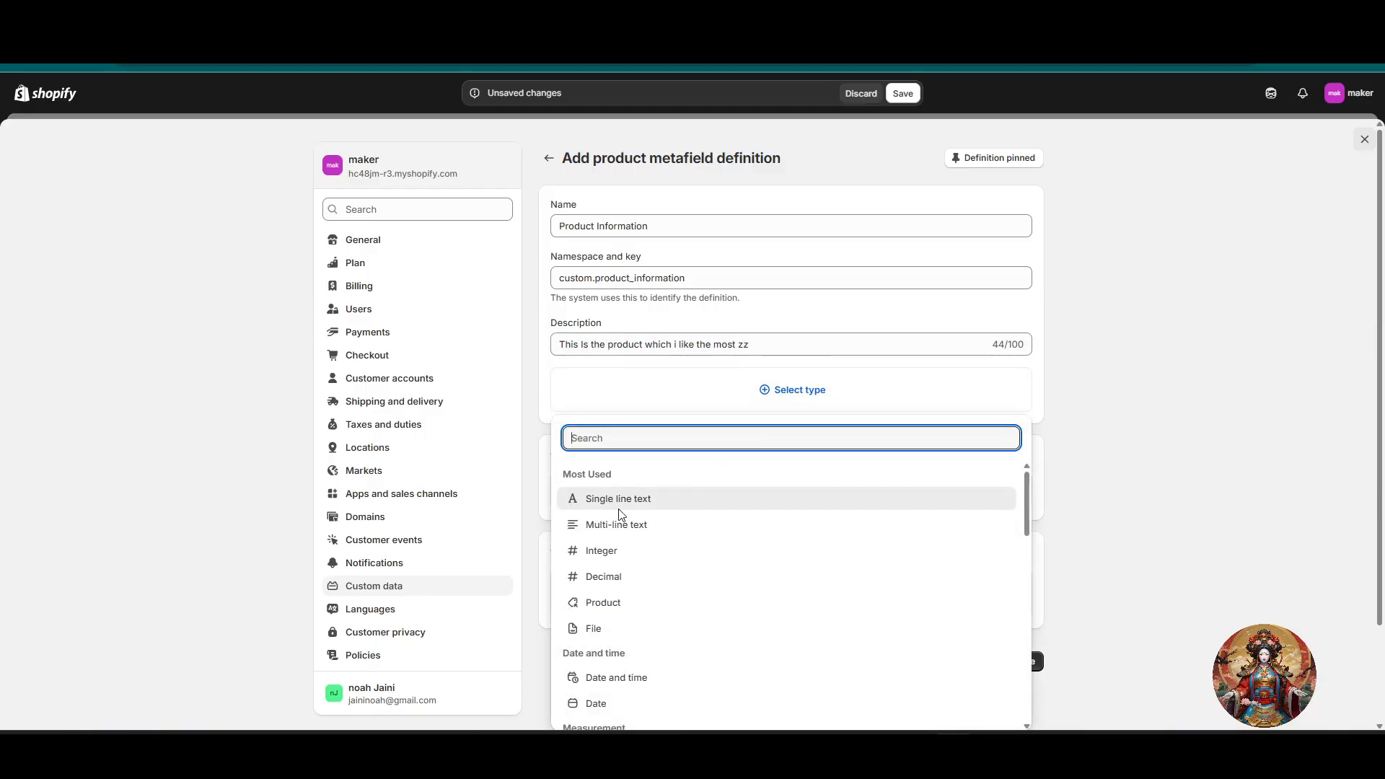
{"action": "left_click", "coordinate": [672, 527]}
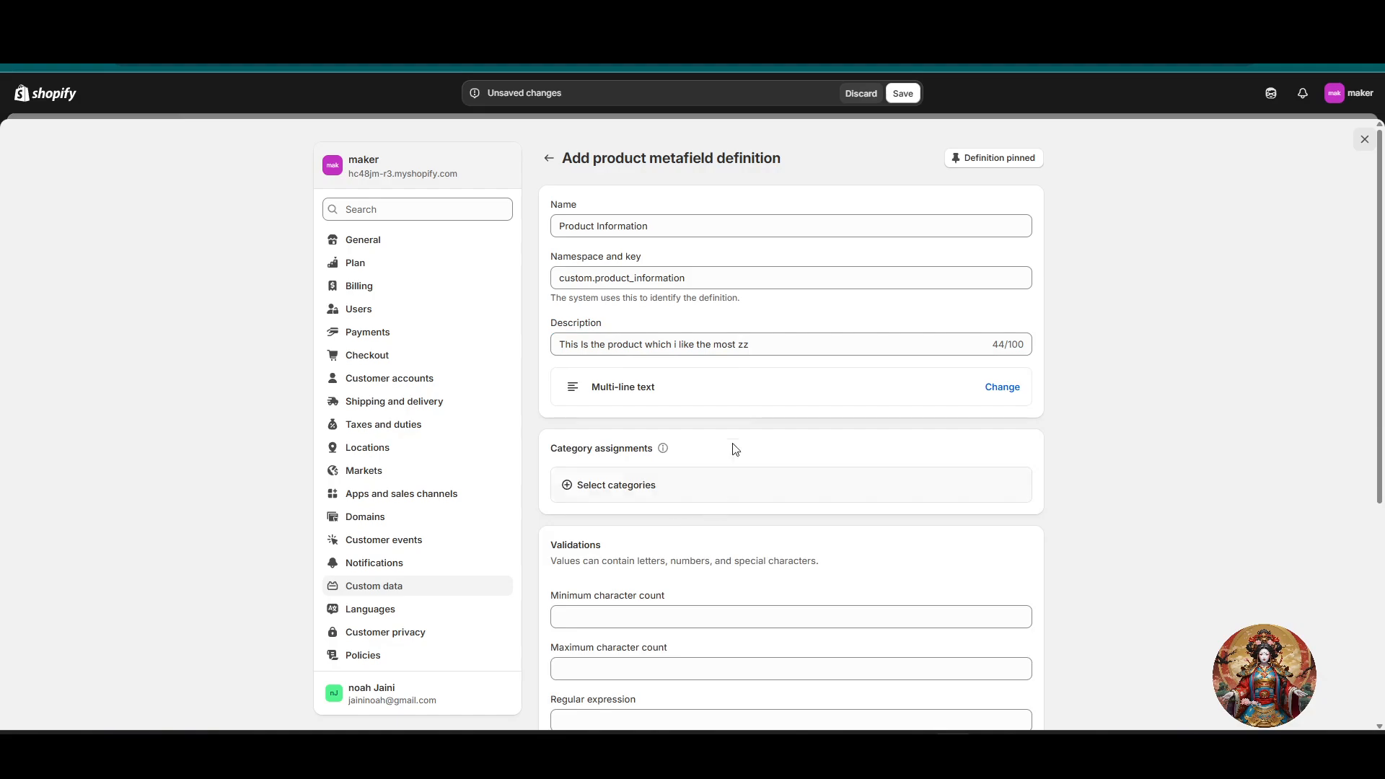
{"action": "double_click", "coordinate": [790, 349]}
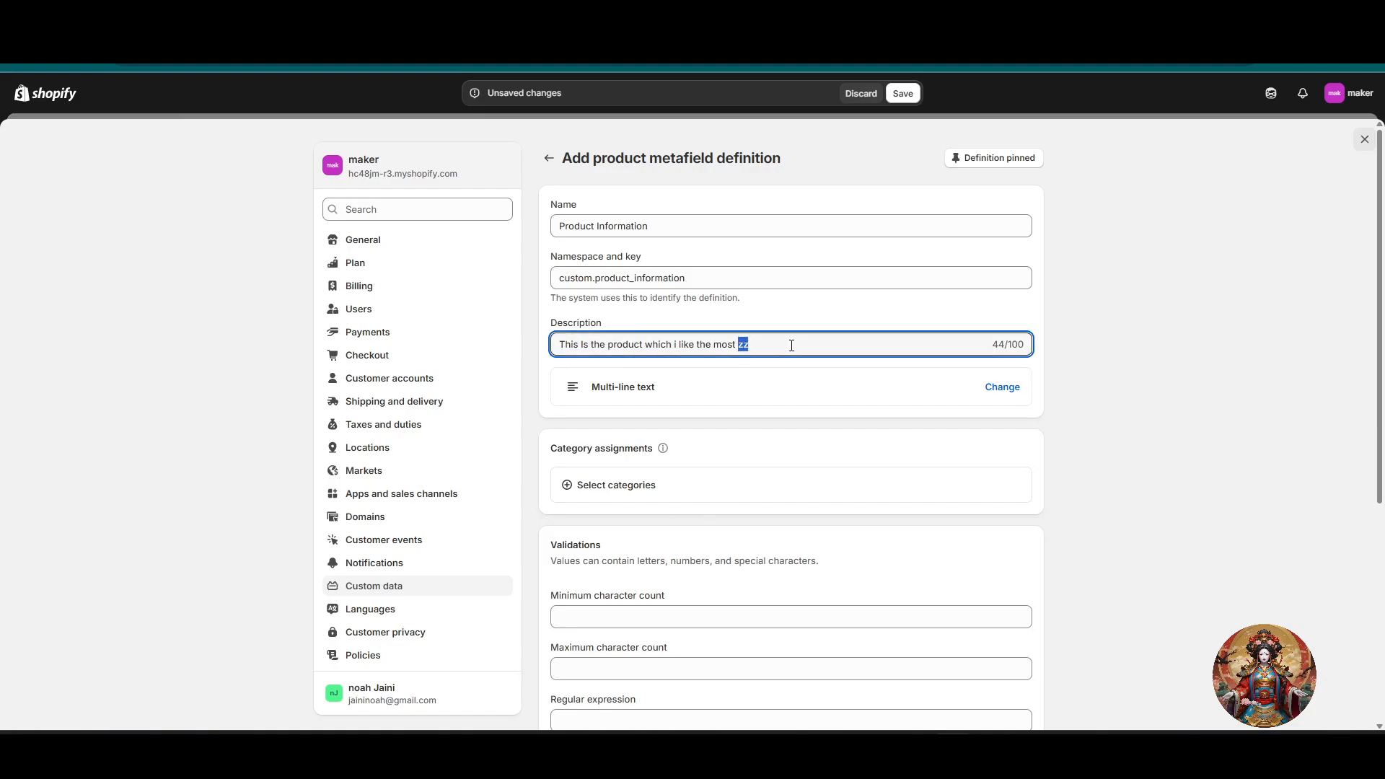
{"action": "key", "text": "BackSpace"}
{"action": "key", "text": "Tab"}
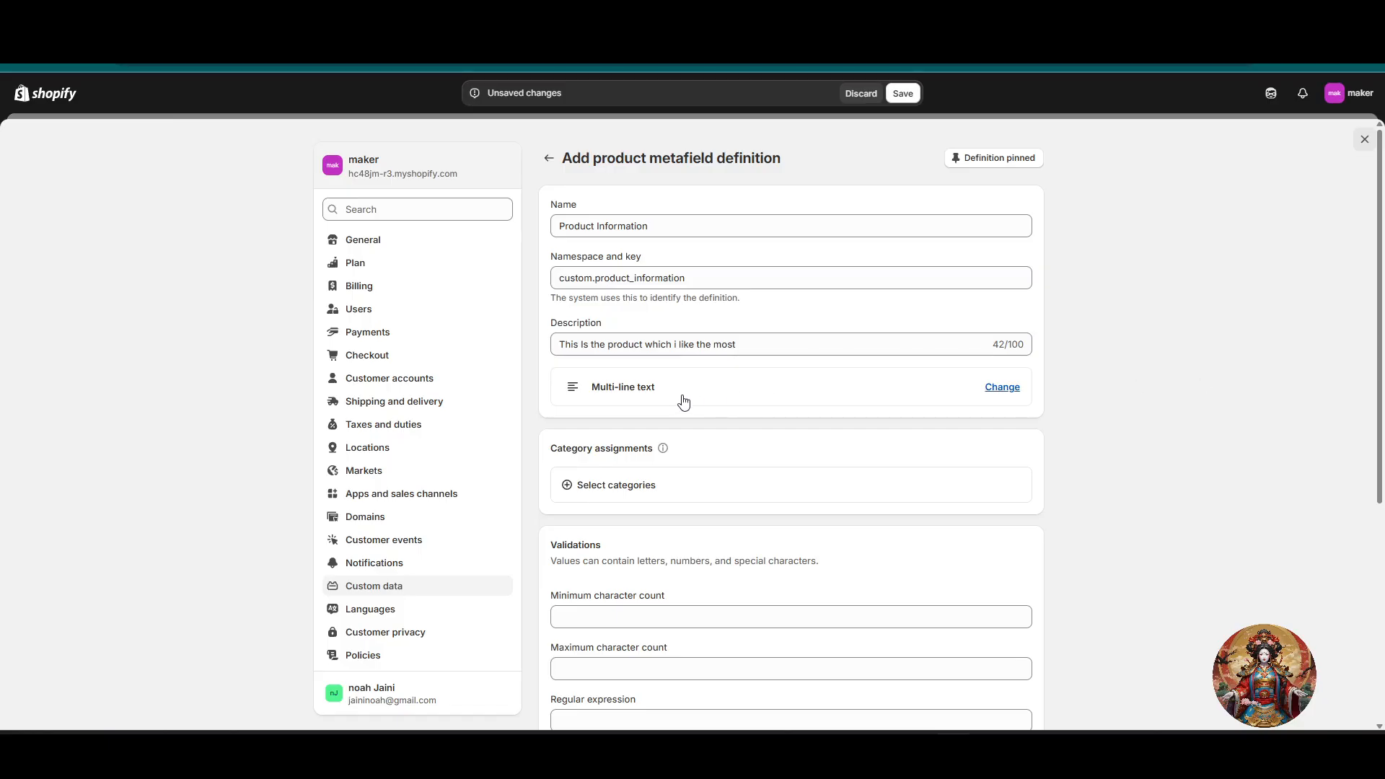
{"action": "scroll", "coordinate": [704, 495], "scroll_direction": "down", "scroll_amount": 1}
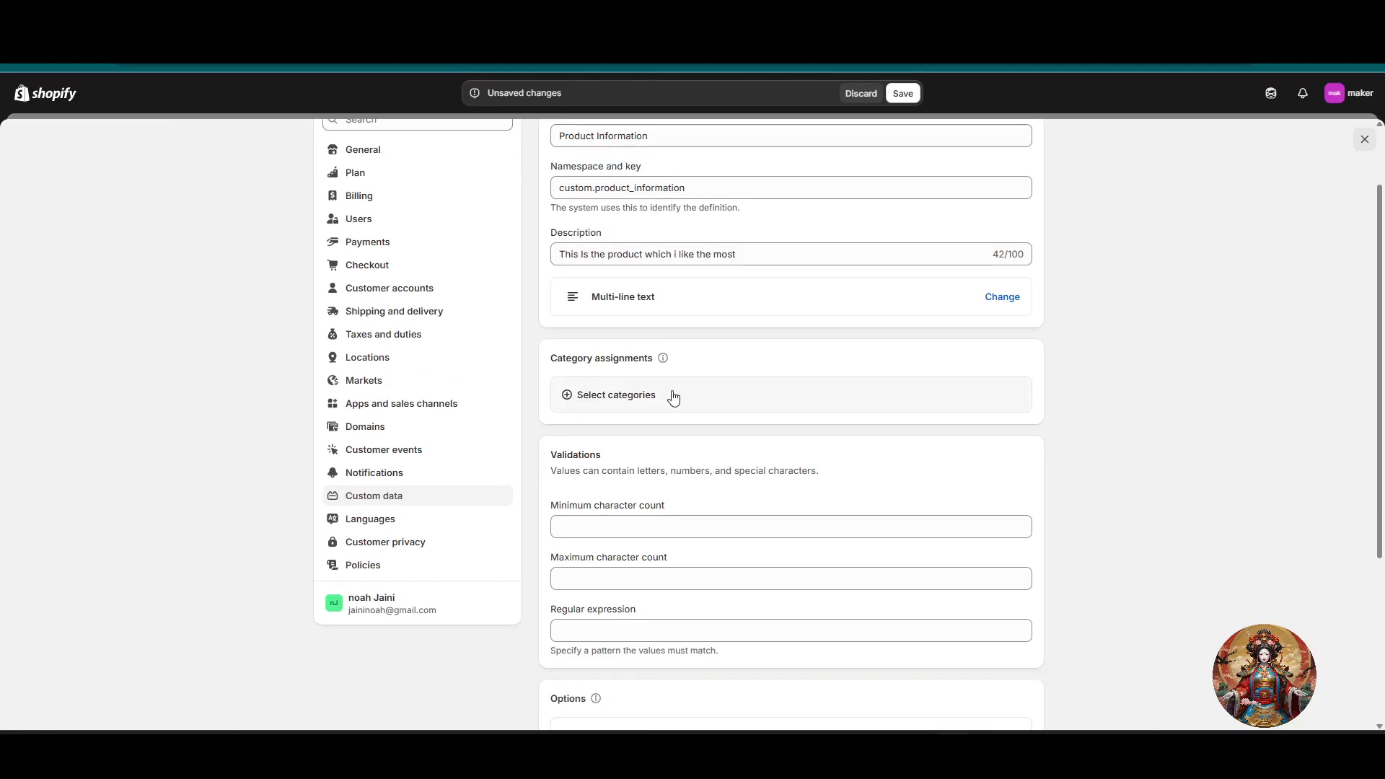
{"action": "left_click", "coordinate": [609, 403]}
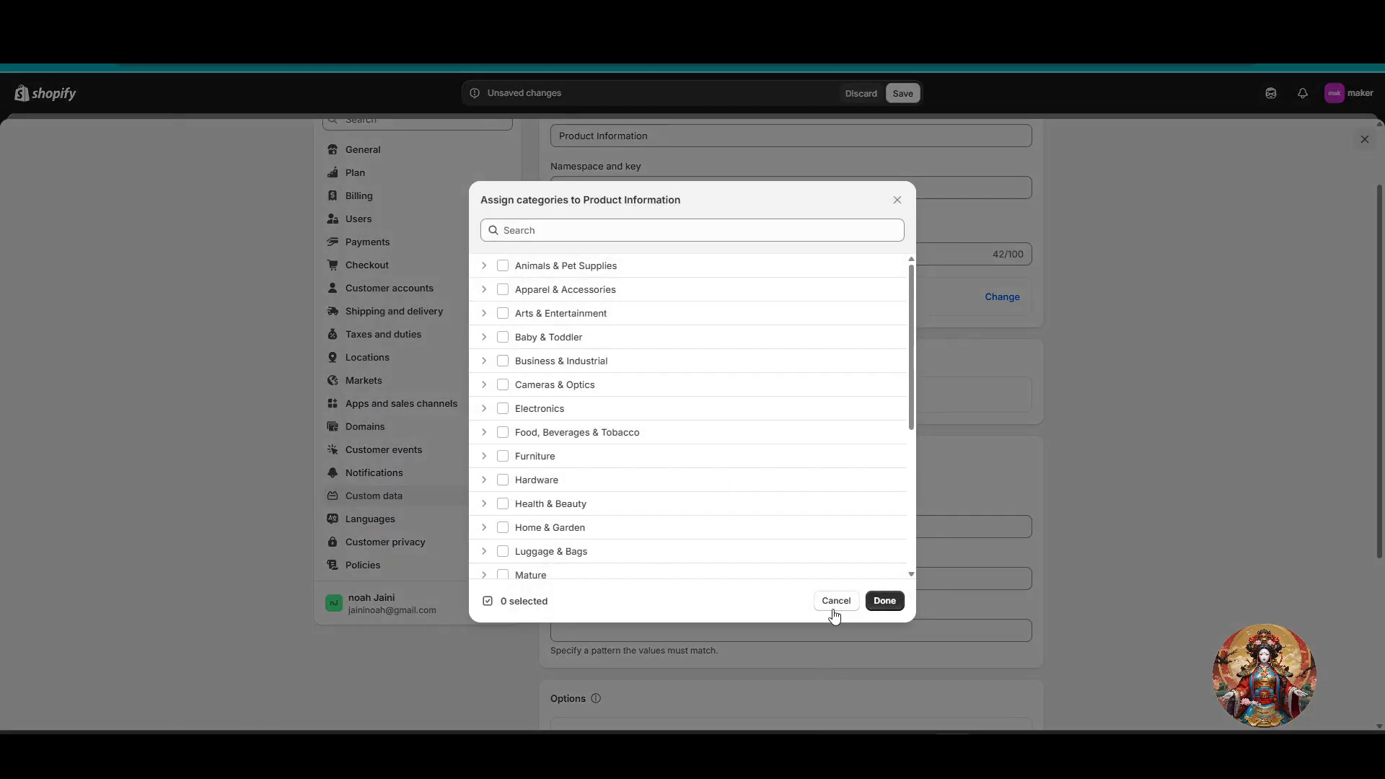
{"action": "left_click", "coordinate": [842, 600]}
Step: Save the Product Information metafield definition without any validation limits
{"action": "scroll", "coordinate": [923, 534], "scroll_direction": "down", "scroll_amount": 3}
{"action": "scroll", "coordinate": [725, 532], "scroll_direction": "up", "scroll_amount": 2}
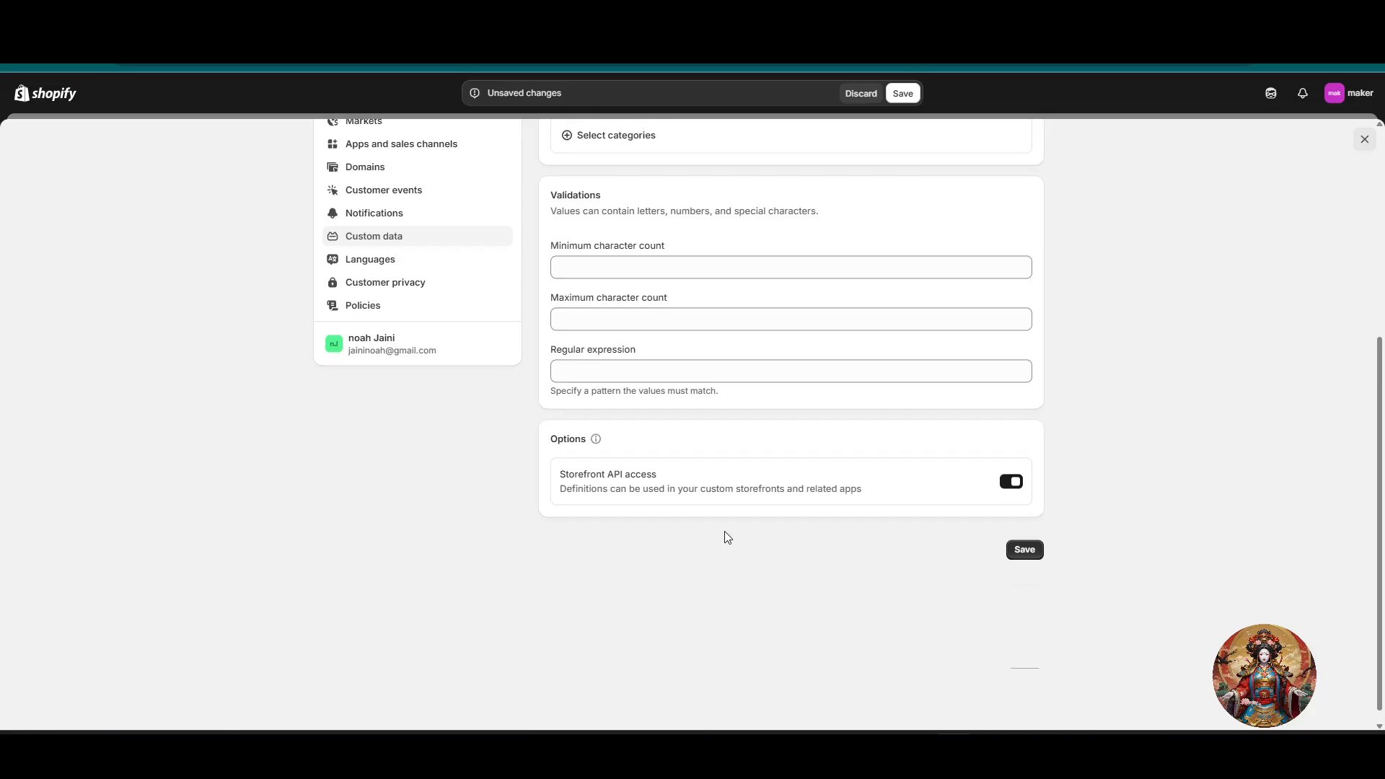
{"action": "scroll", "coordinate": [1041, 613], "scroll_direction": "down", "scroll_amount": 2}
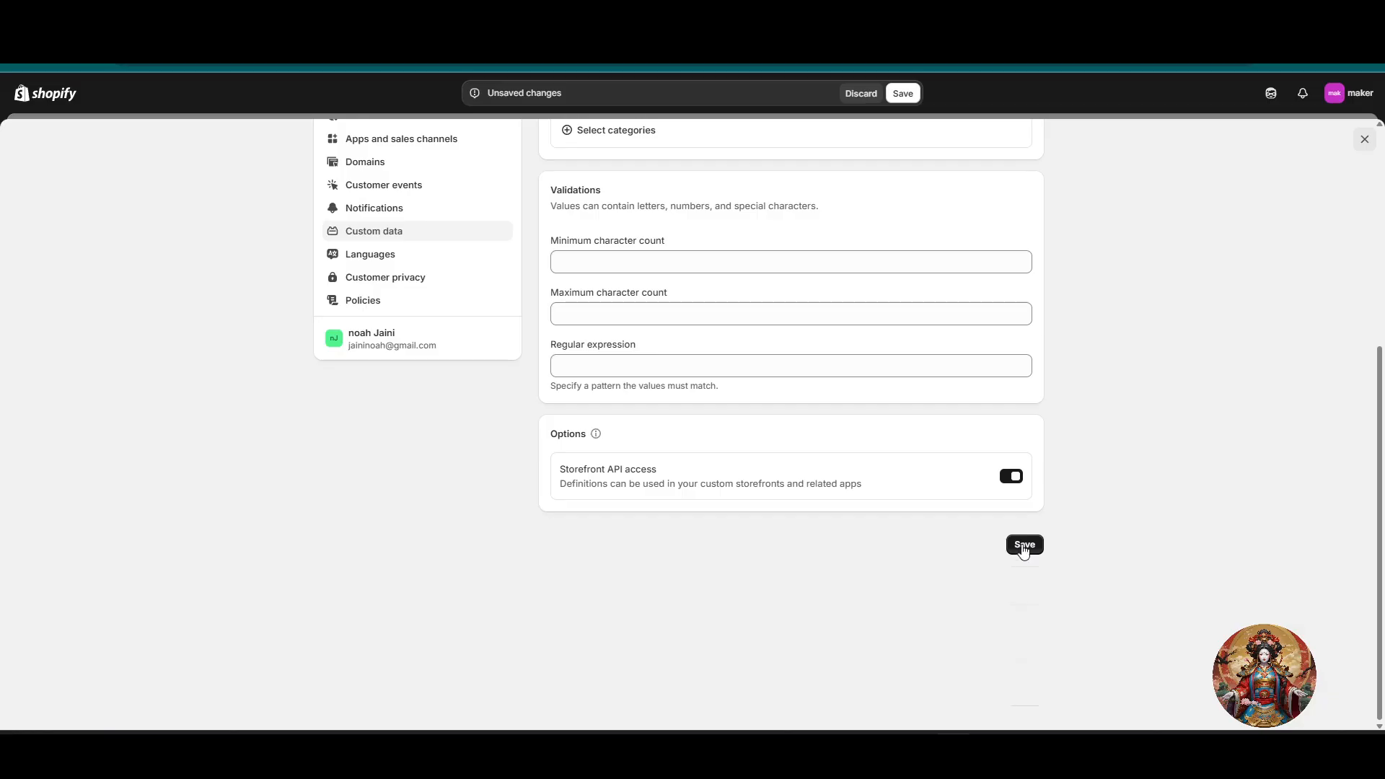
{"action": "left_click", "coordinate": [1013, 548]}
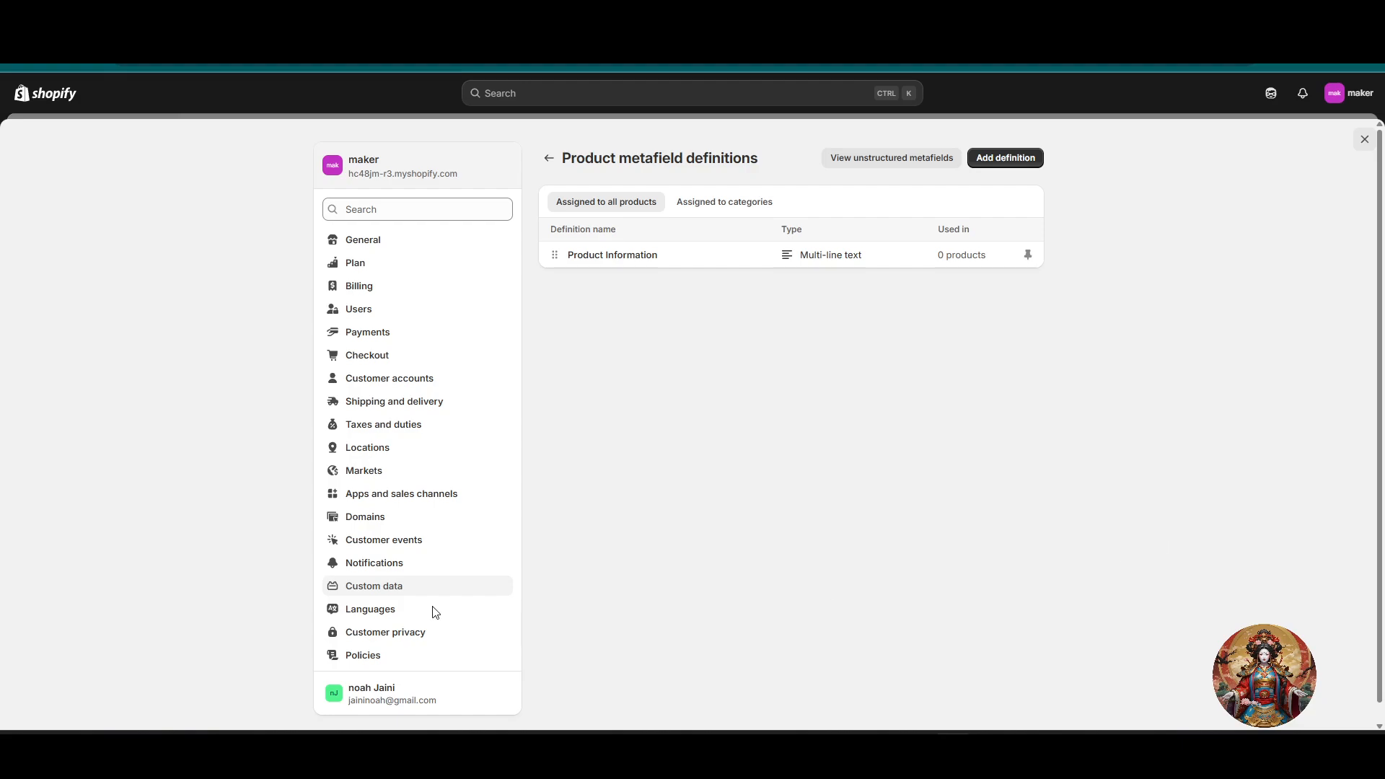
Step: Open the first "women top" product in the store's product list and go to its product metafields
{"action": "left_click", "coordinate": [33, 98]}
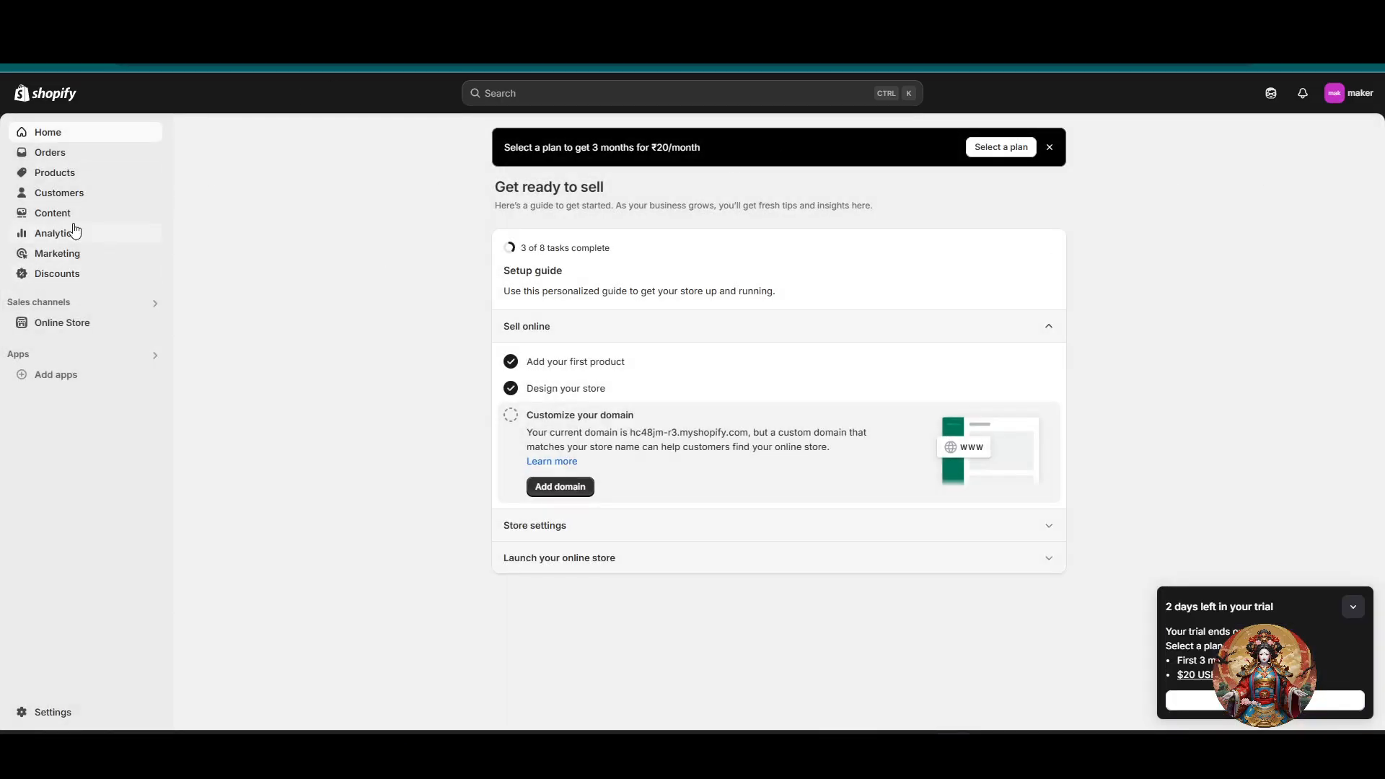
{"action": "left_click", "coordinate": [73, 180]}
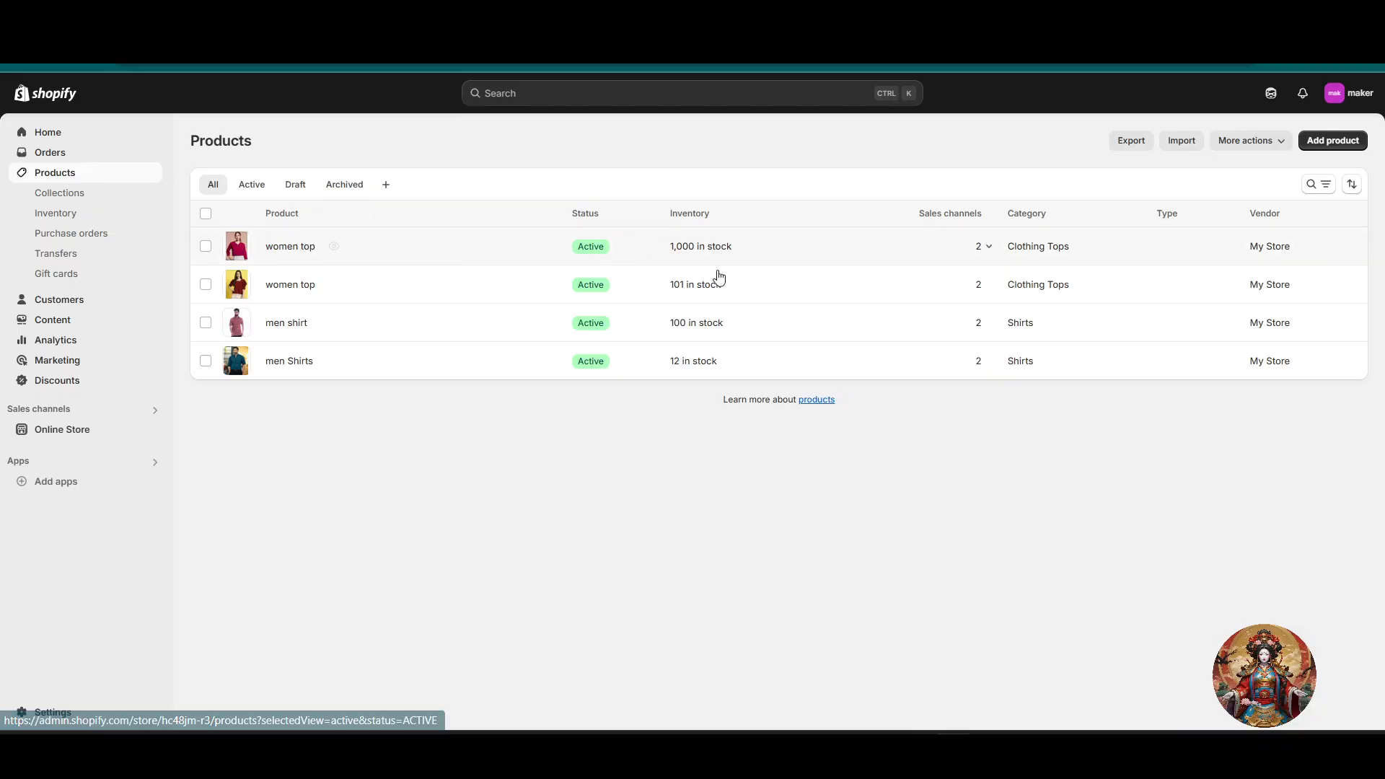
{"action": "left_click", "coordinate": [292, 248]}
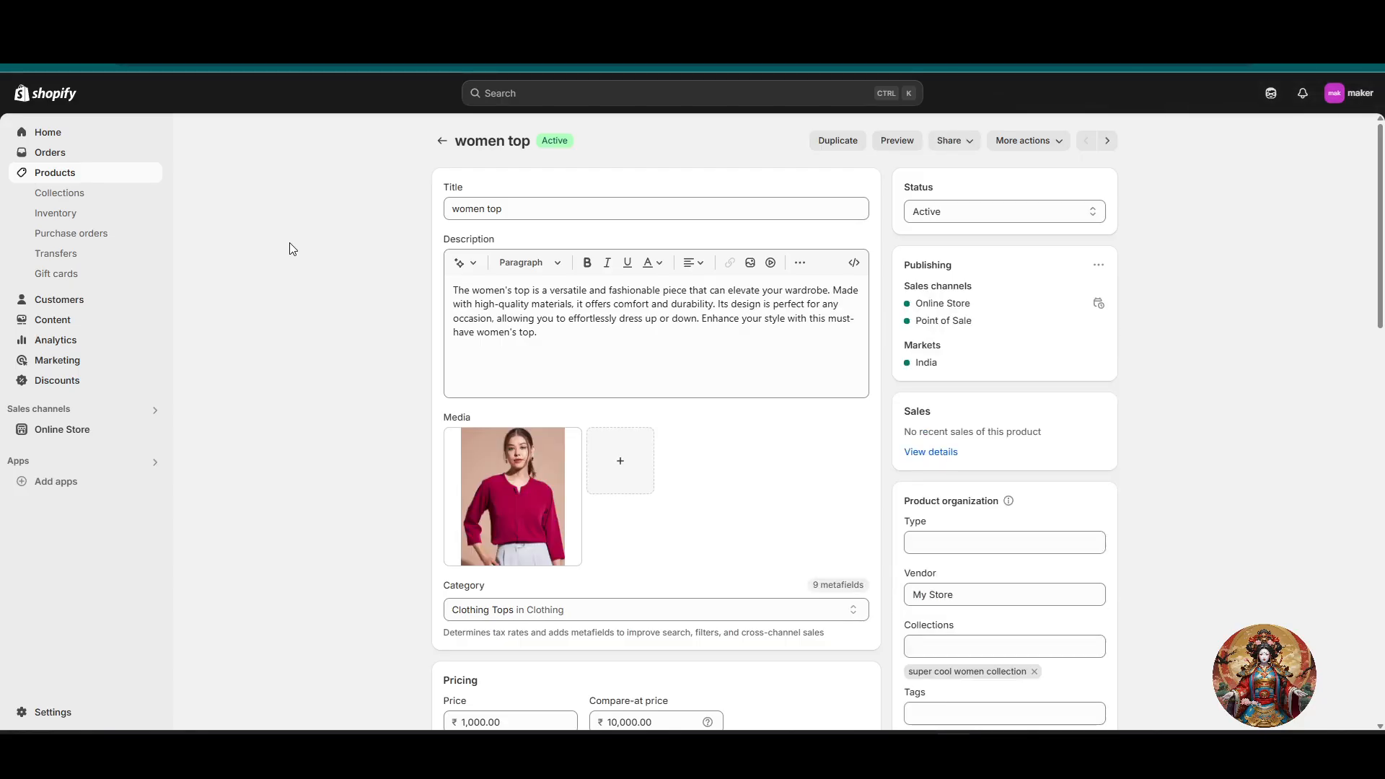
{"action": "scroll", "coordinate": [1185, 274], "scroll_direction": "down", "scroll_amount": 5}
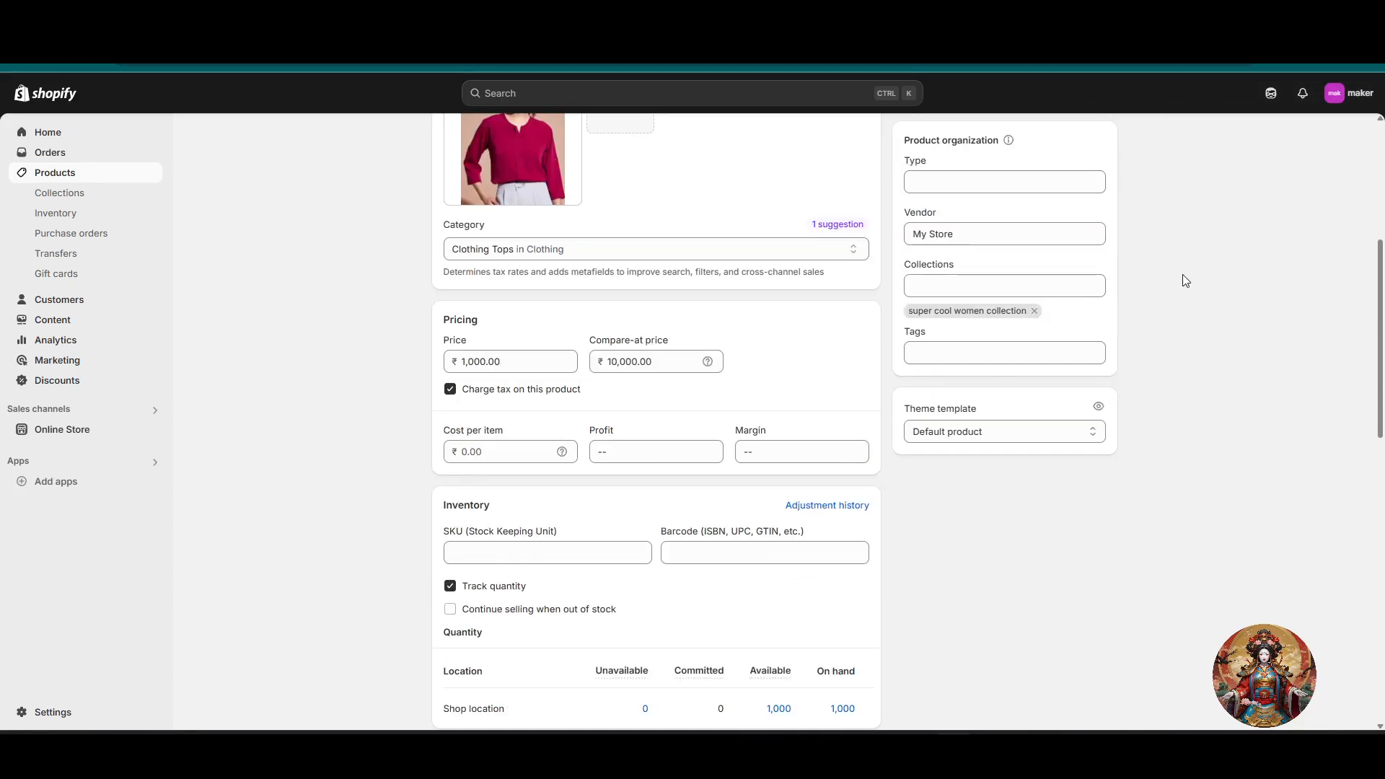
{"action": "scroll", "coordinate": [1180, 319], "scroll_direction": "down", "scroll_amount": 12}
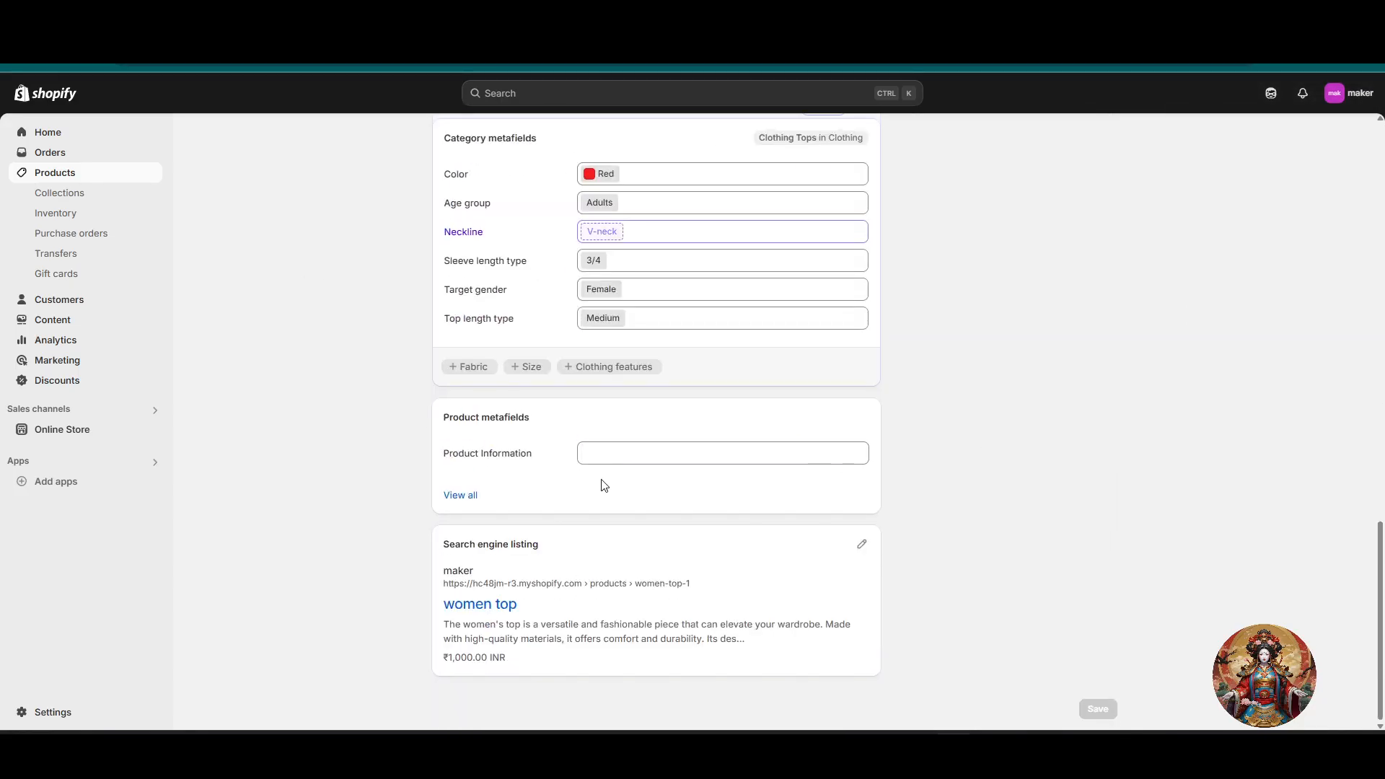
{"action": "left_click_drag", "start_coordinate": [589, 426], "coordinate": [349, 415]}
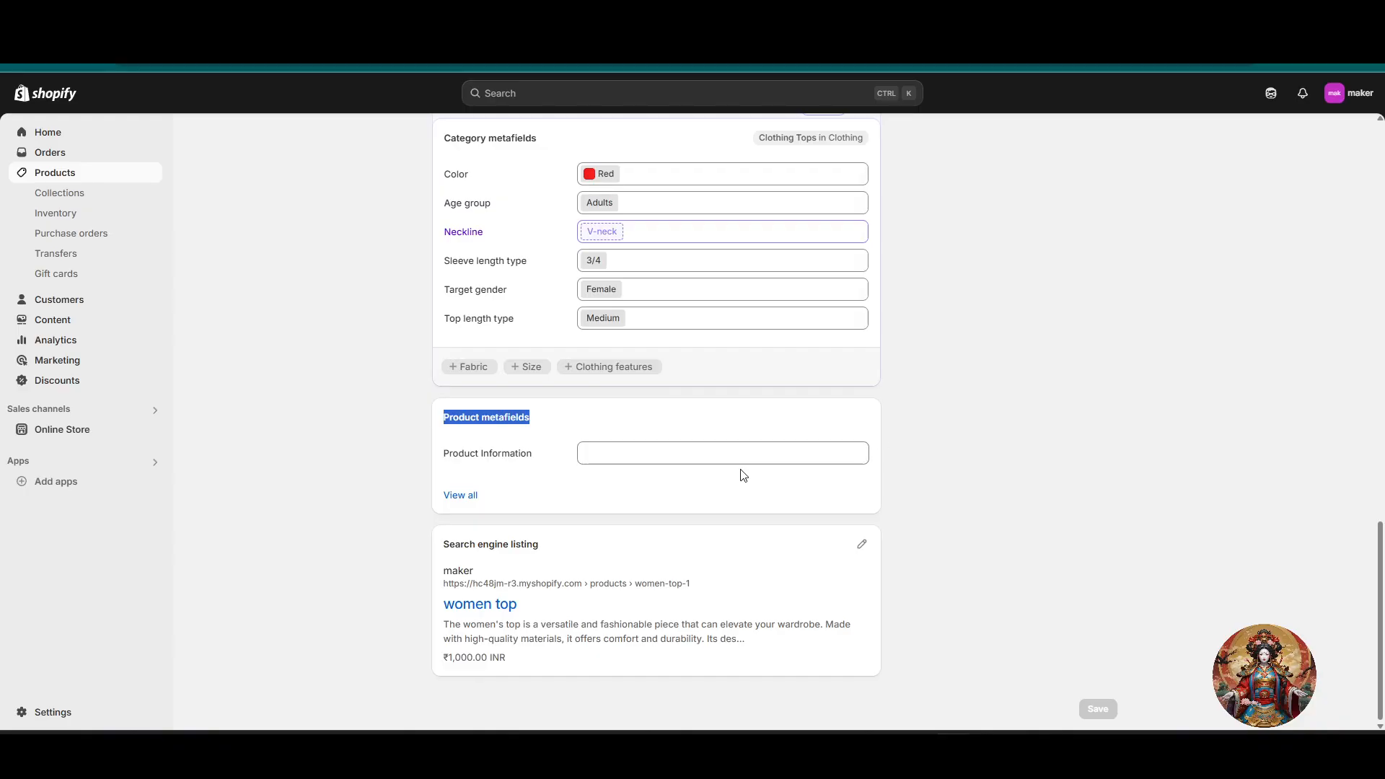
{"action": "left_click", "coordinate": [699, 466]}
{"action": "left_click", "coordinate": [1096, 419]}
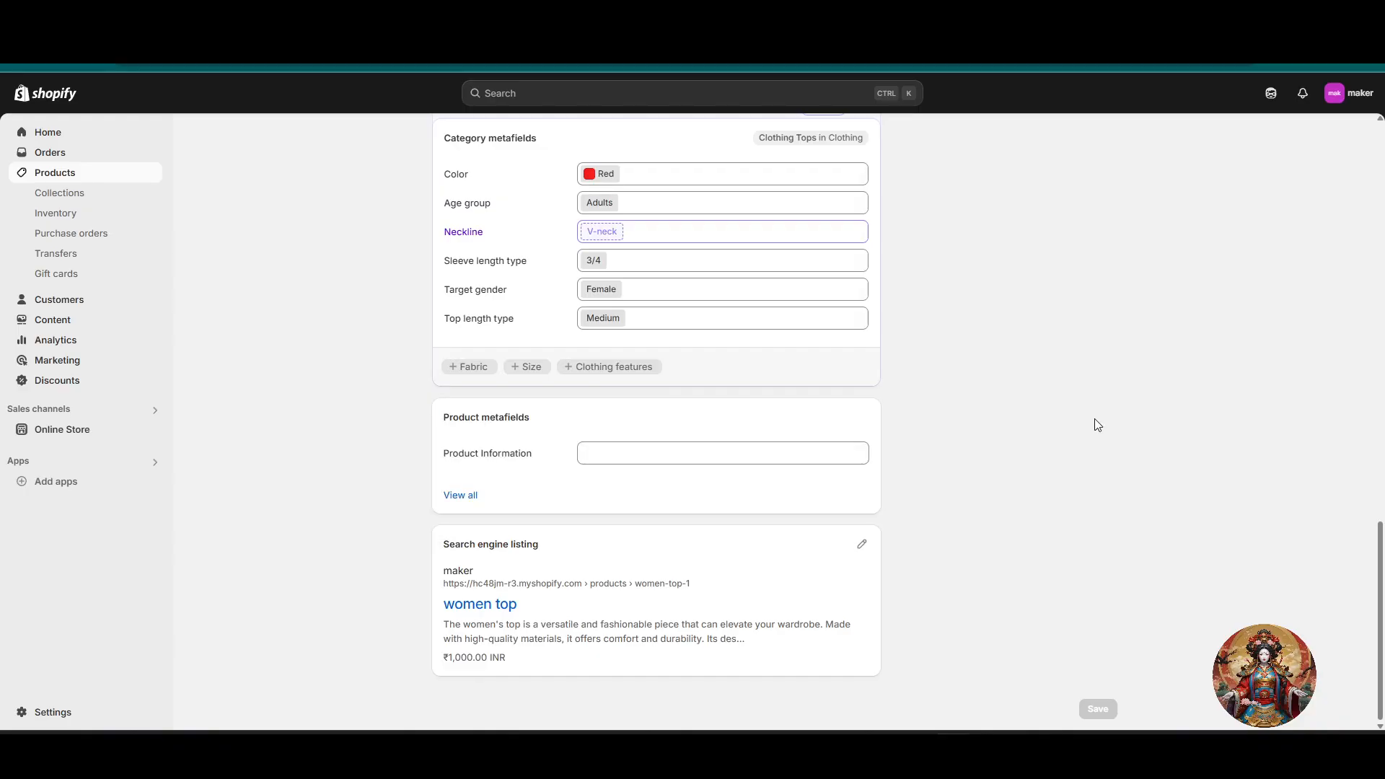
{"action": "left_click", "coordinate": [756, 453]}
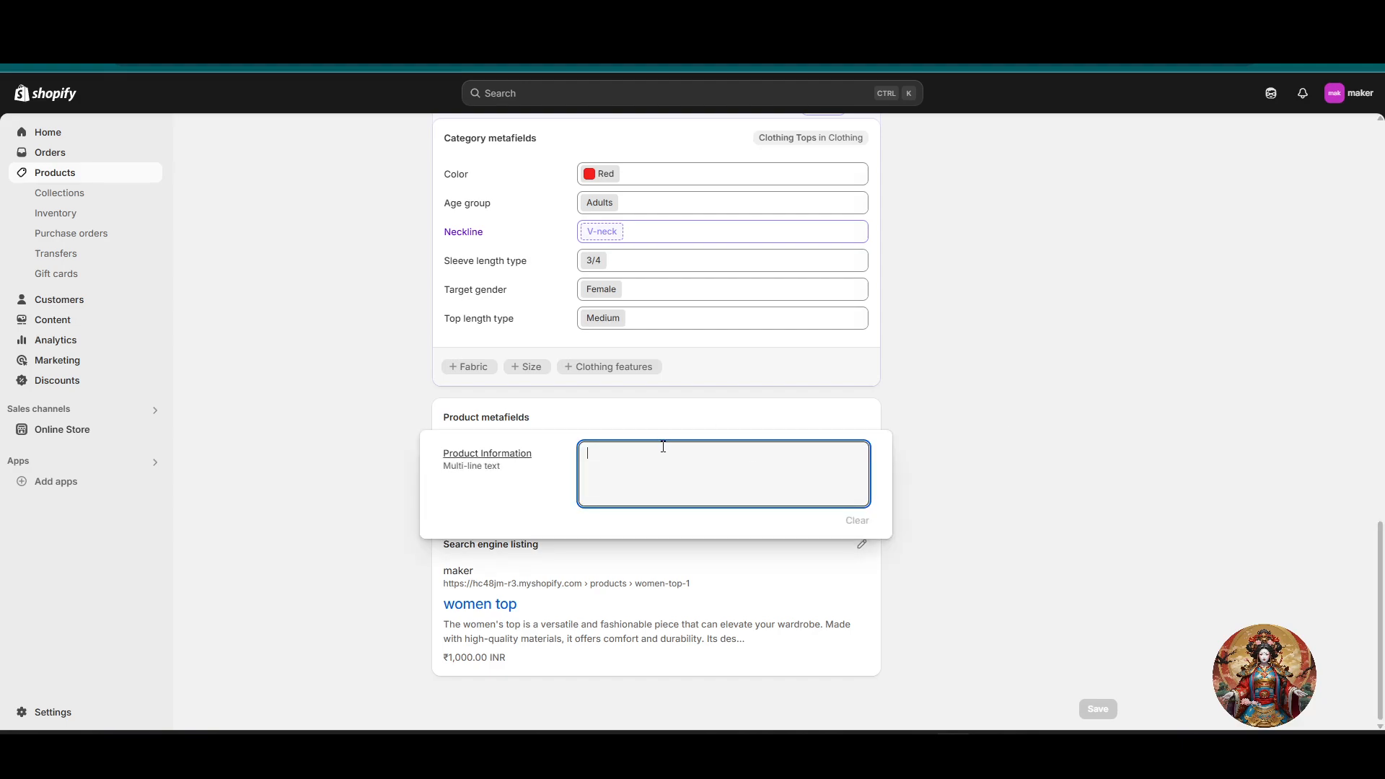
{"action": "left_click", "coordinate": [504, 460]}
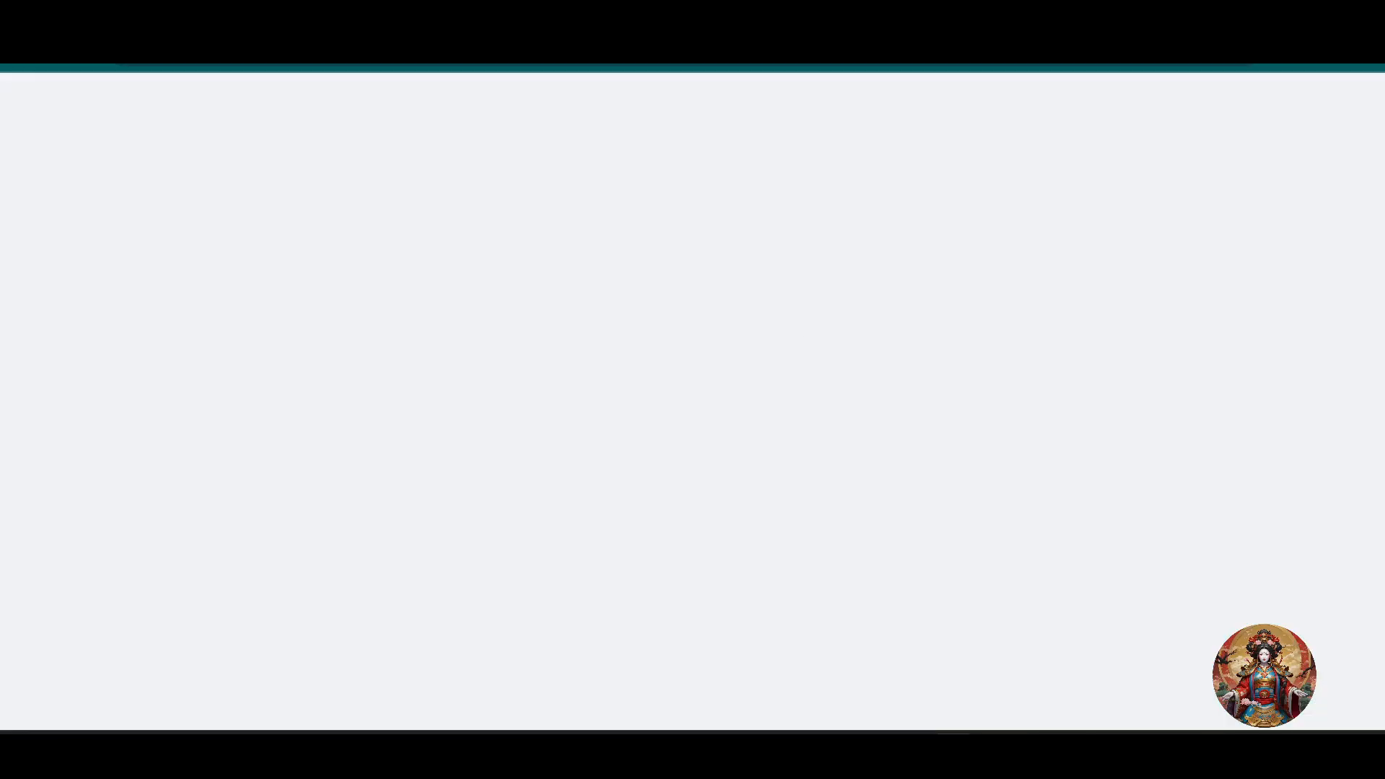
{"action": "left_click", "coordinate": [705, 31]}
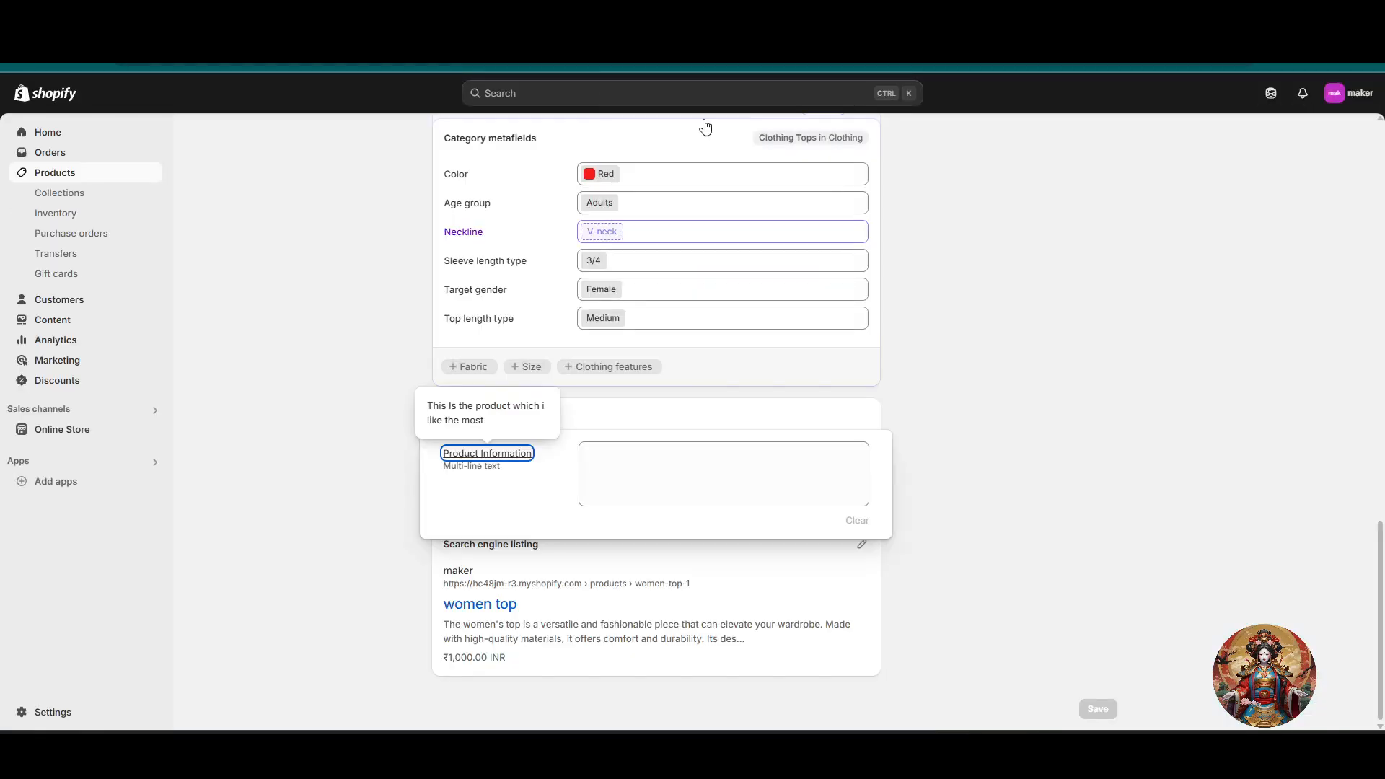
Step: Fill the product's Product Information metafield with "this product is greater then great , the qulity of the product is great."
{"action": "left_click", "coordinate": [692, 472]}
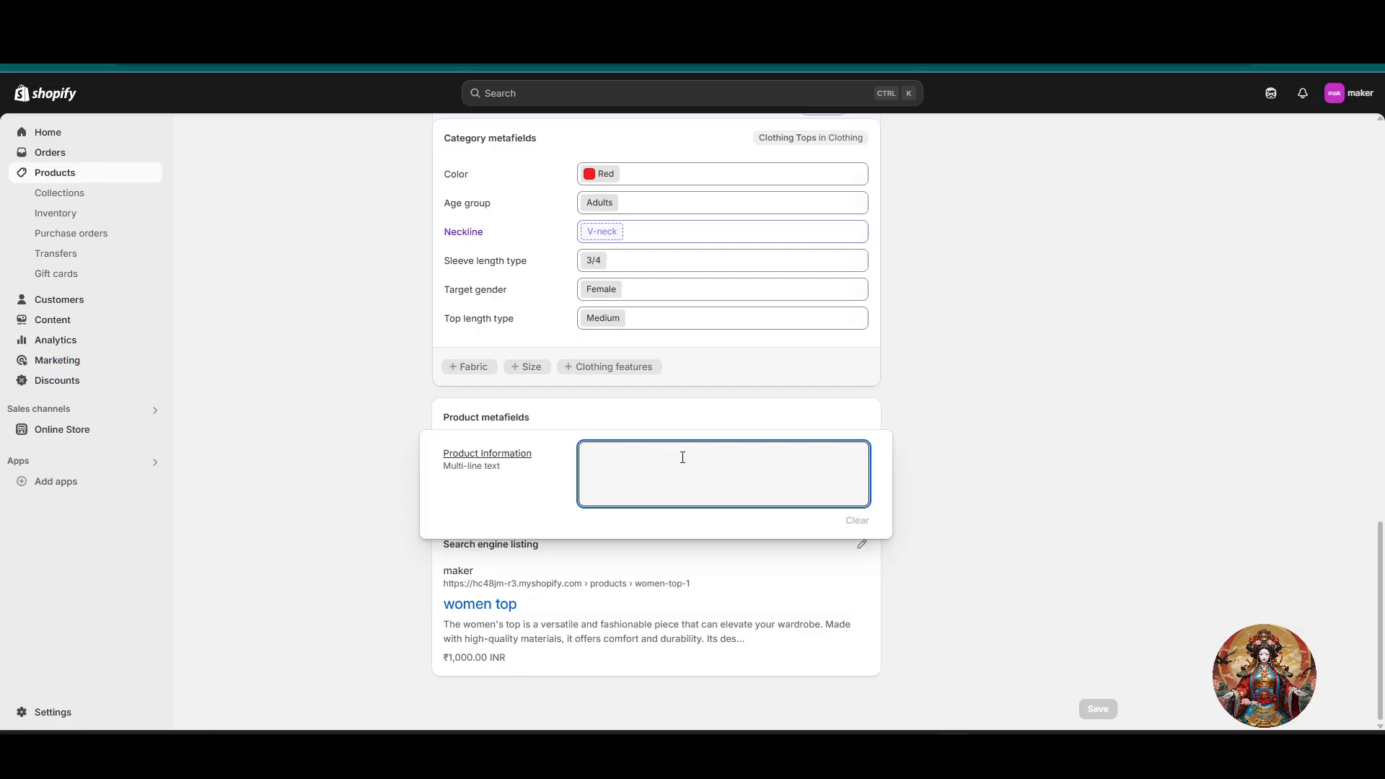
{"action": "type", "text": "this is "}
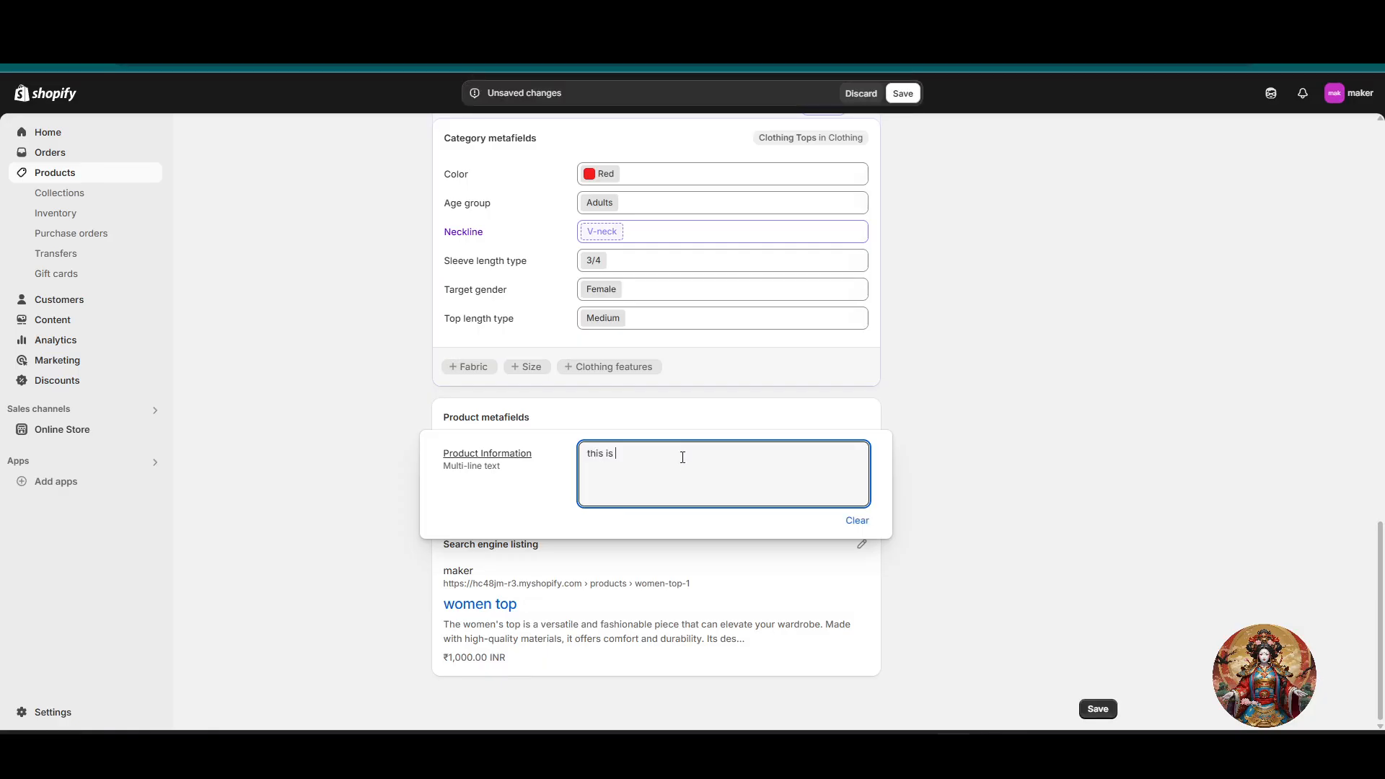
{"action": "type", "text": "product is greater then great , the qulit"}
{"action": "type", "text": "y of the product is great."}
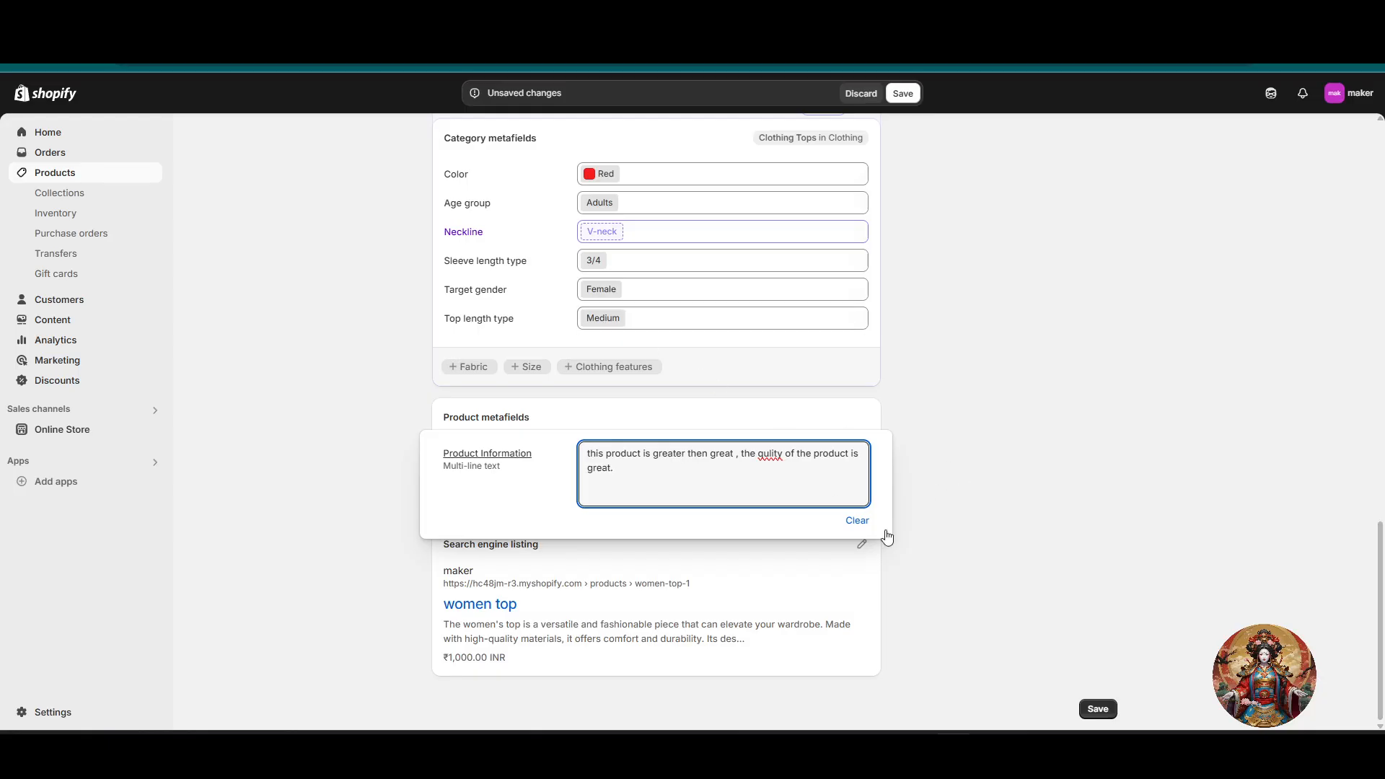
Step: Correct "qulity" to "quality" in the Product Information metafield and save the product
{"action": "right_click", "coordinate": [774, 454]}
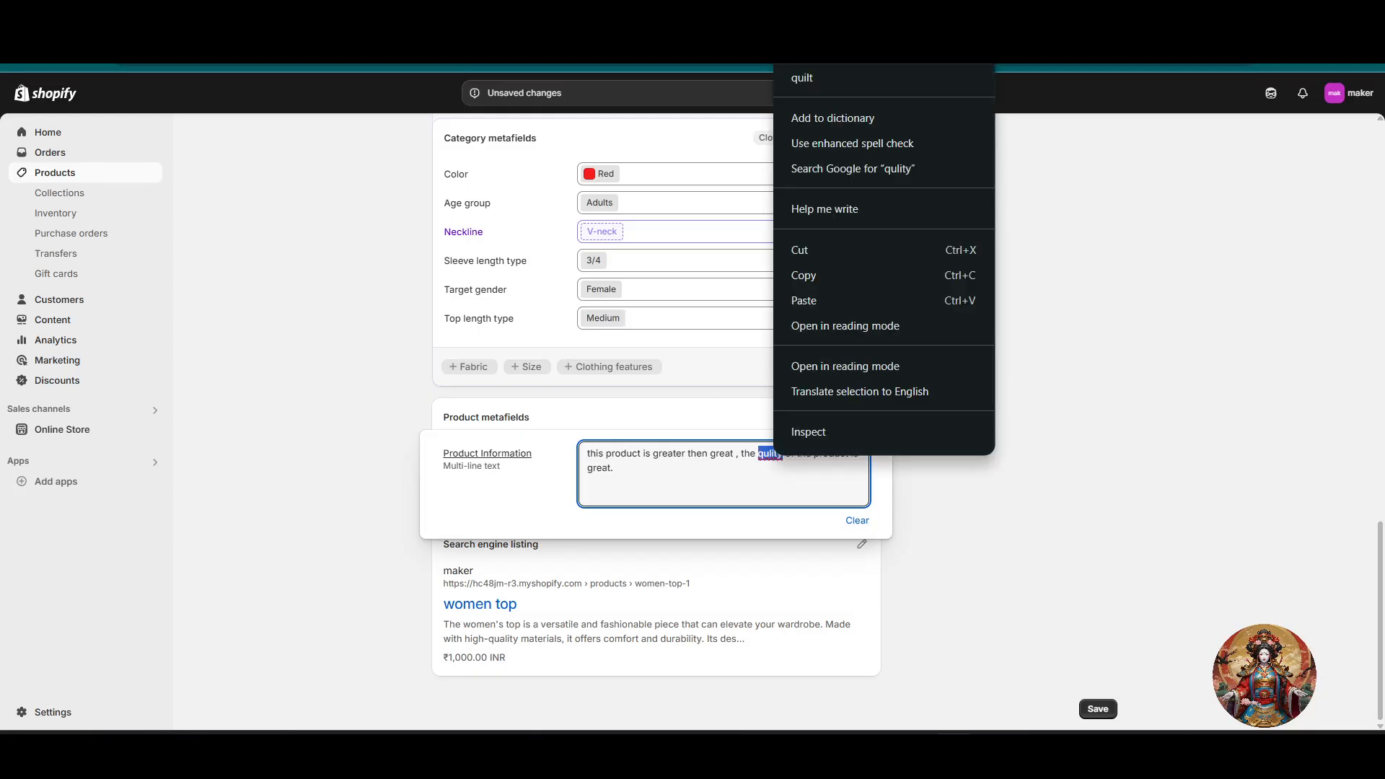
{"action": "left_click", "coordinate": [830, 77]}
{"action": "left_click", "coordinate": [1029, 445]}
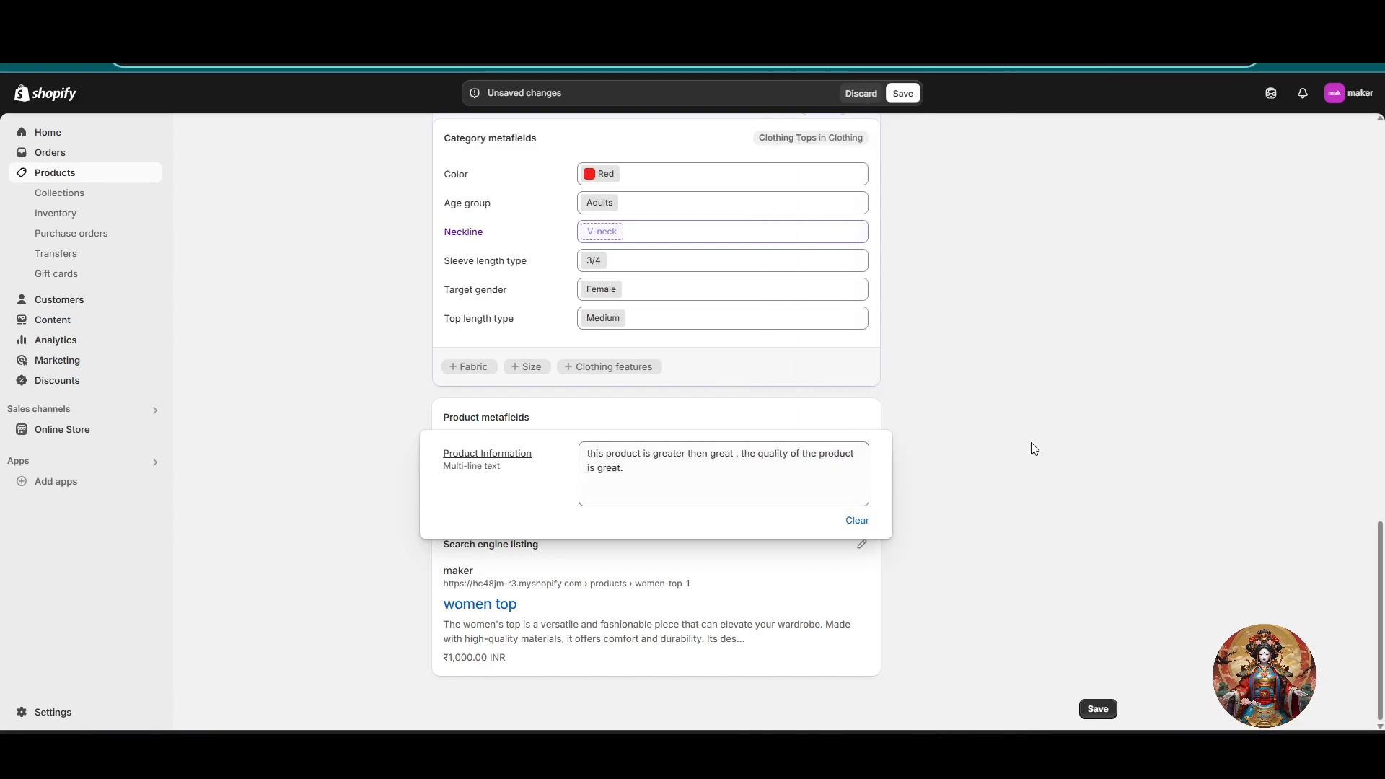
{"action": "left_click", "coordinate": [1099, 710]}
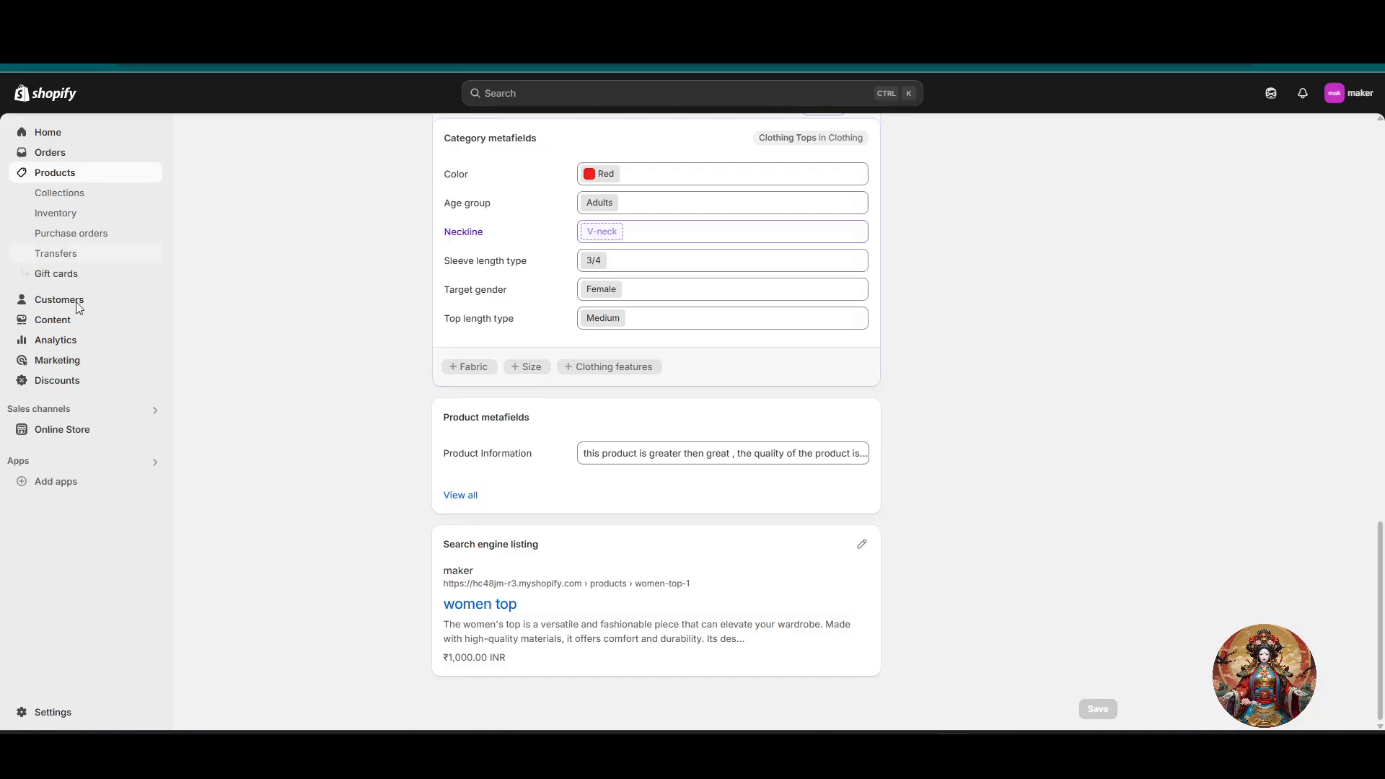
Step: Customize the current Dawn theme and switch to the collapse-section product template
{"action": "left_click", "coordinate": [64, 431]}
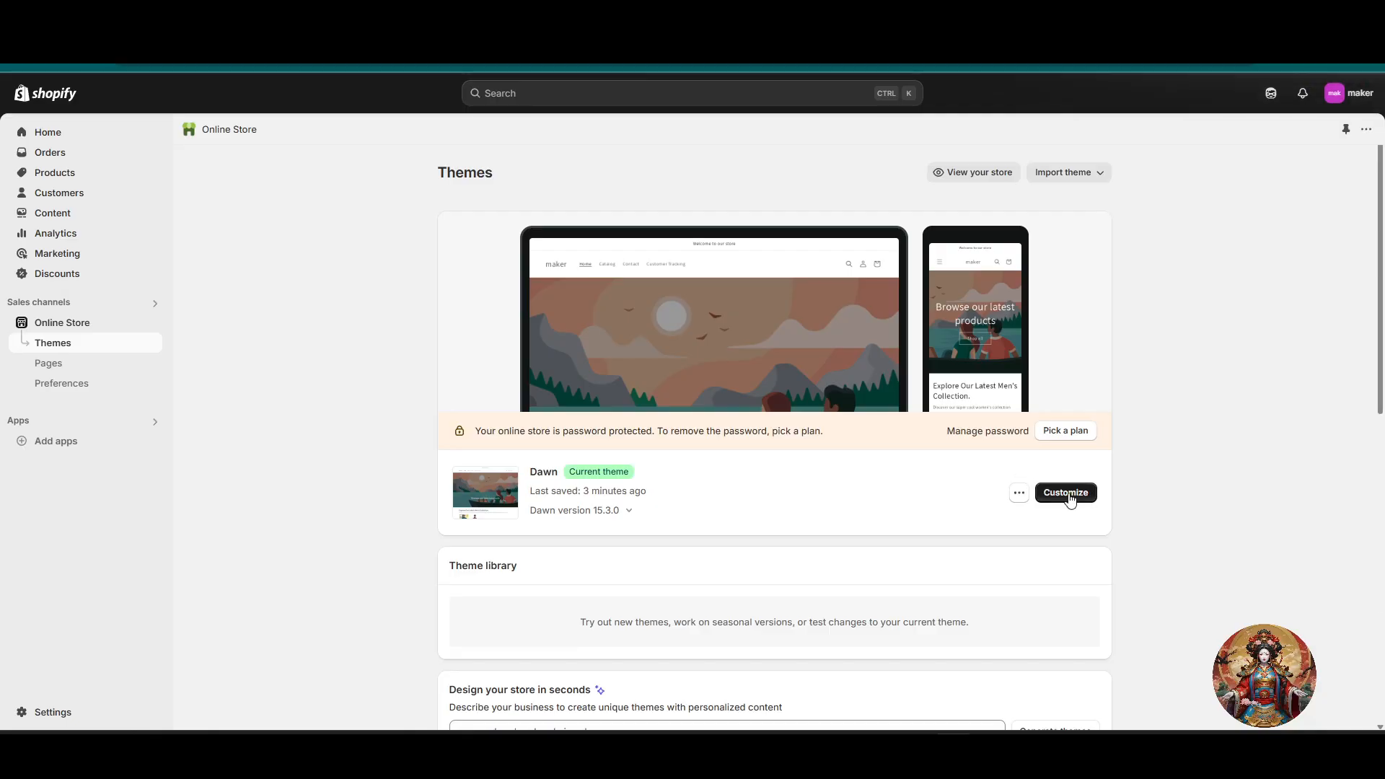
{"action": "left_click", "coordinate": [1070, 493]}
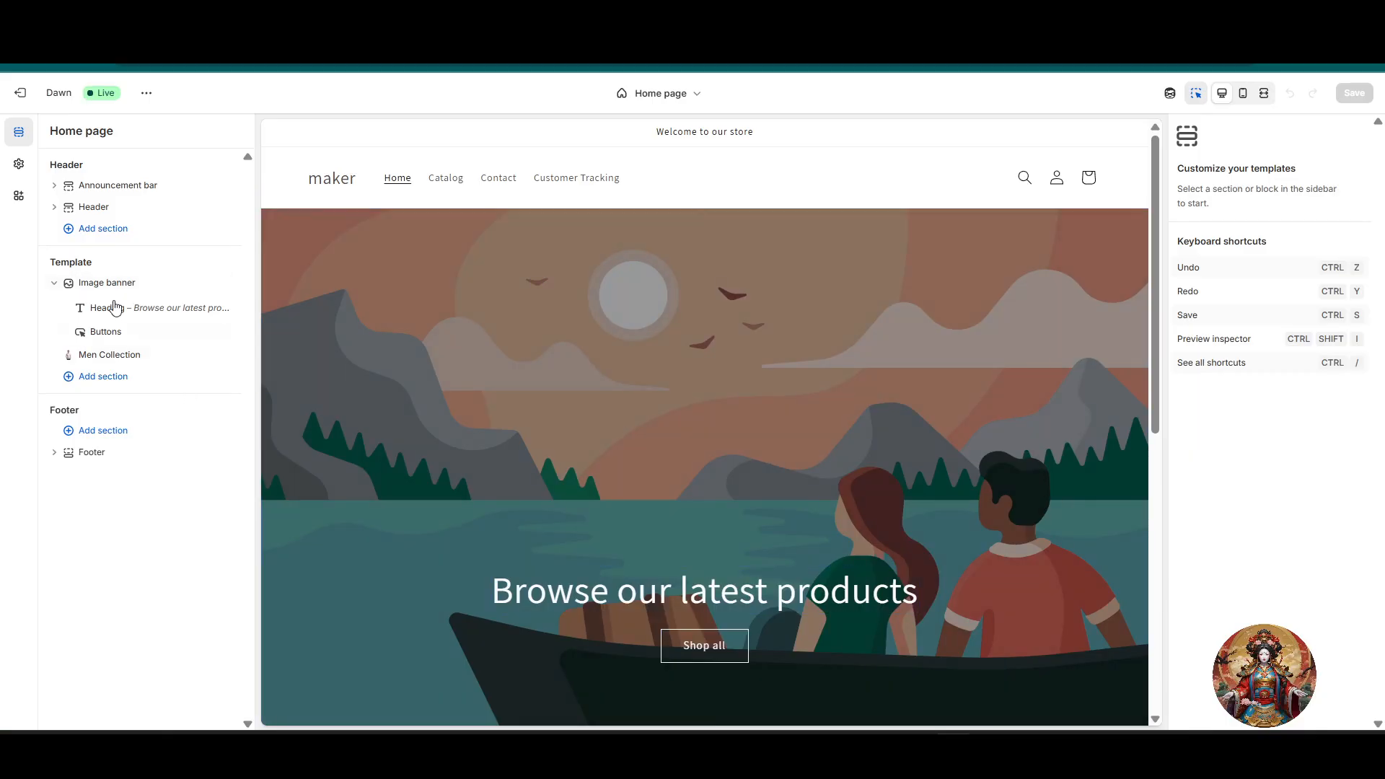
{"action": "left_click", "coordinate": [639, 95]}
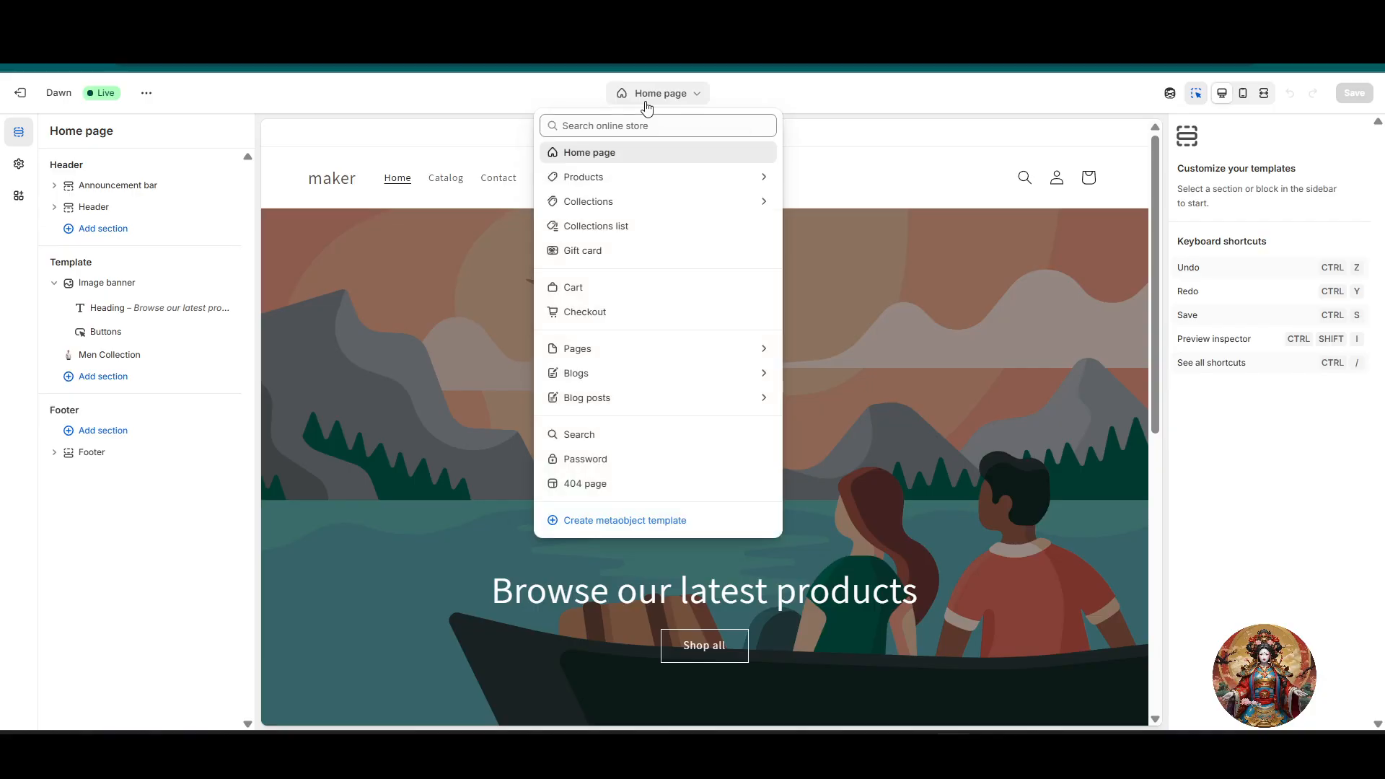
{"action": "left_click", "coordinate": [626, 185]}
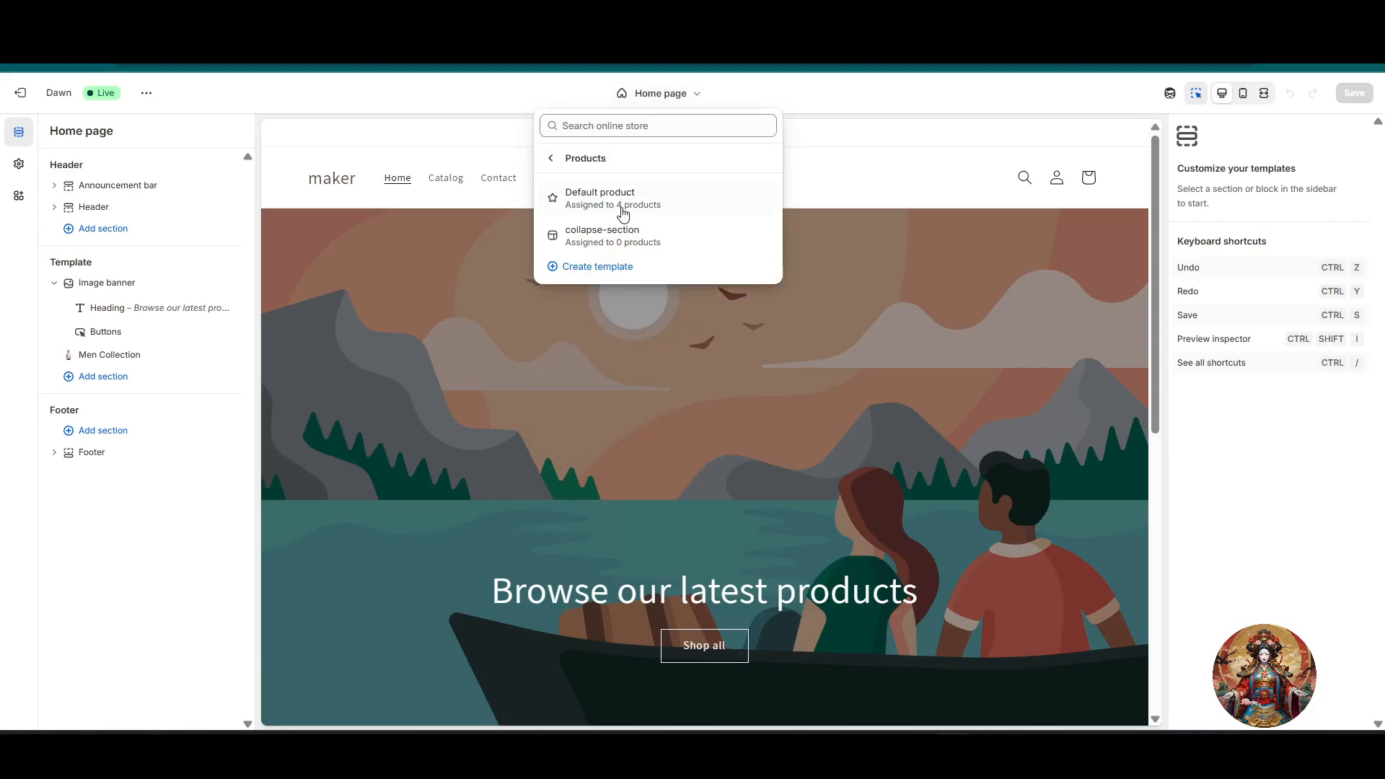
{"action": "left_click", "coordinate": [667, 241]}
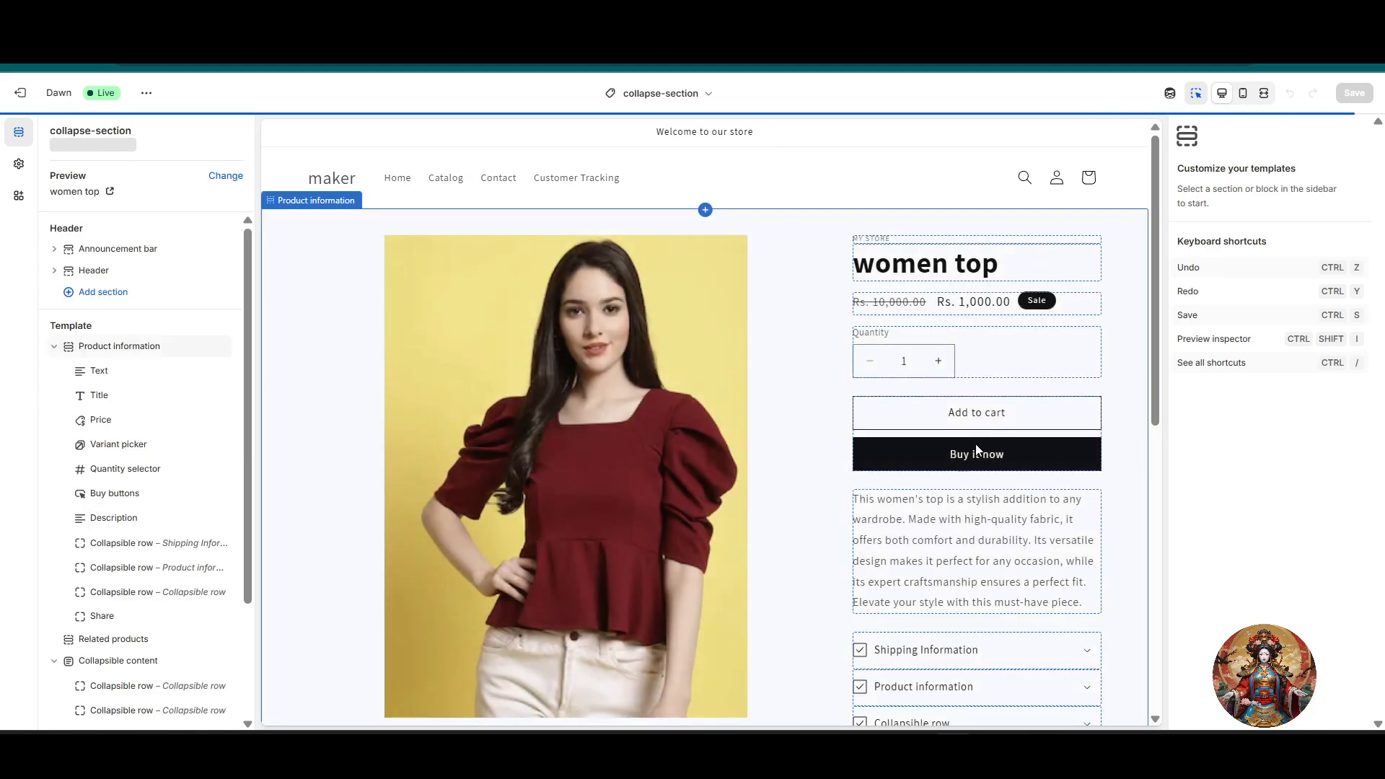
Step: Open the settings of the Product information collapsible row in the product preview
{"action": "scroll", "coordinate": [1004, 549], "scroll_direction": "down", "scroll_amount": 1}
{"action": "scroll", "coordinate": [1005, 549], "scroll_direction": "down", "scroll_amount": 3}
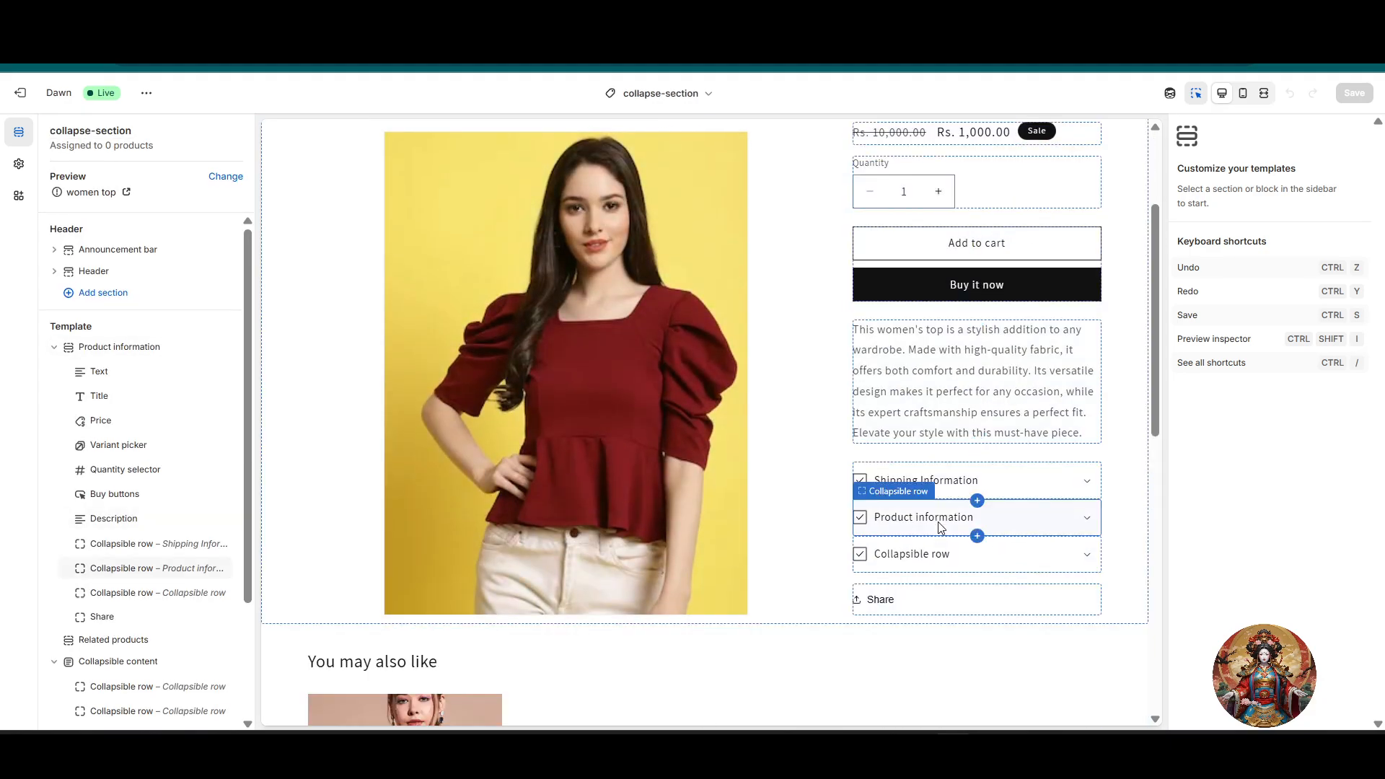
{"action": "left_click", "coordinate": [938, 522]}
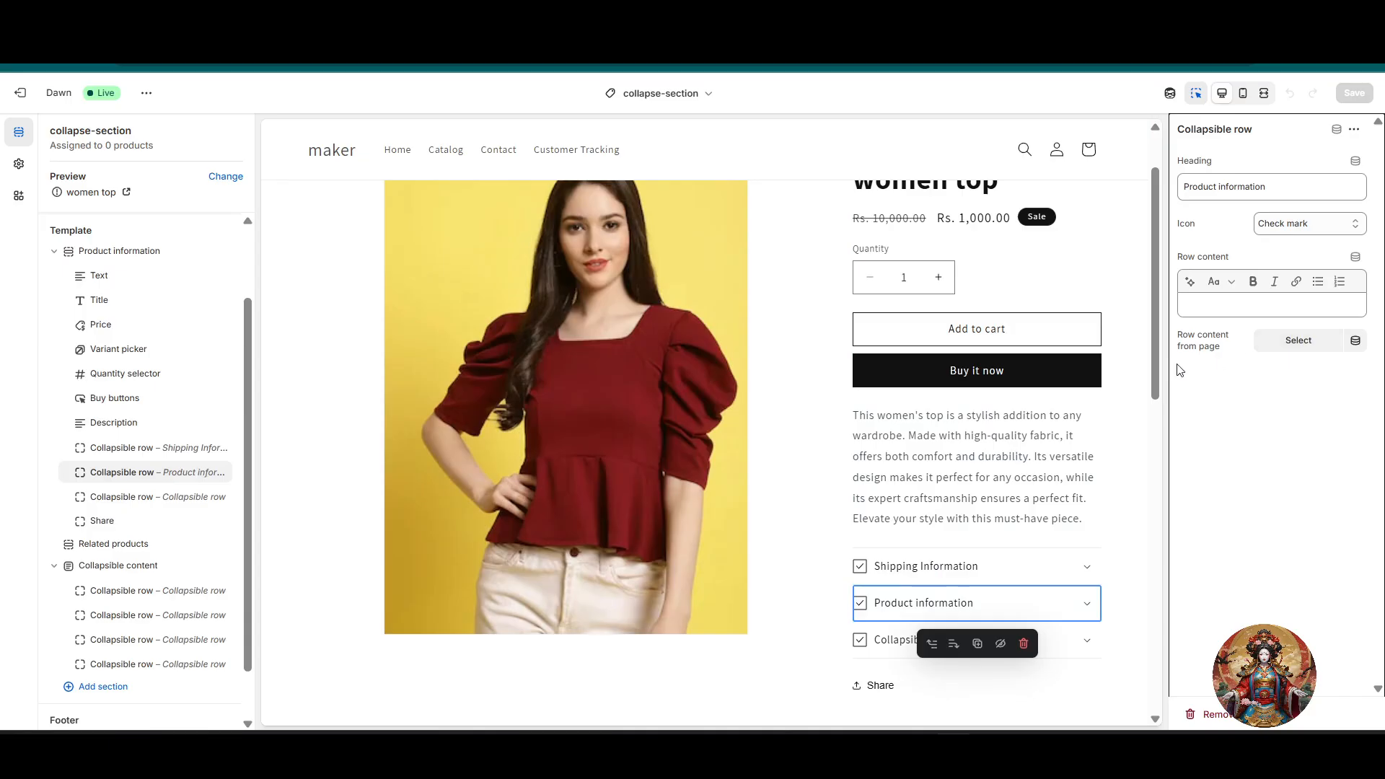
Step: Examine the pages, product metafields and metaobjects offered as sources for the row content from page
{"action": "left_click_drag", "start_coordinate": [1181, 348], "coordinate": [1233, 358]}
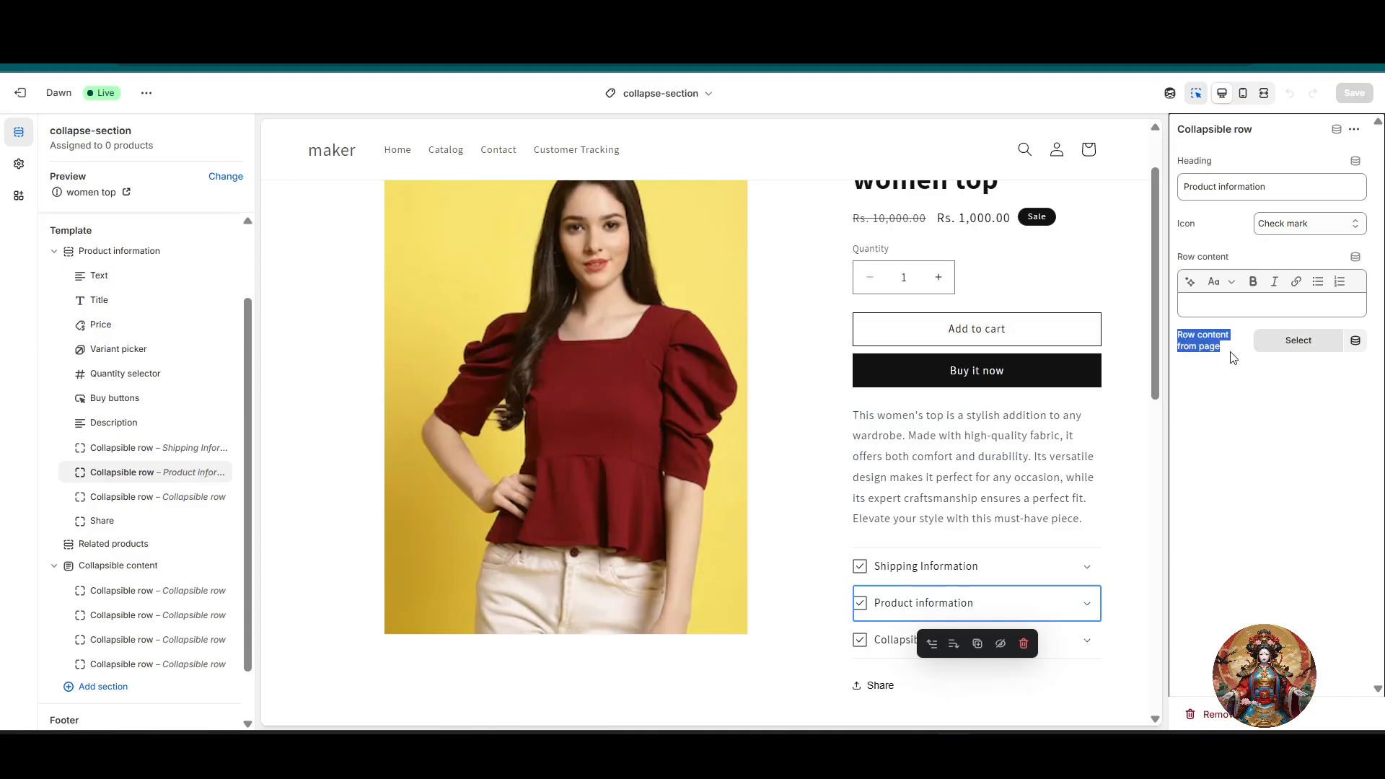
{"action": "left_click", "coordinate": [1303, 355]}
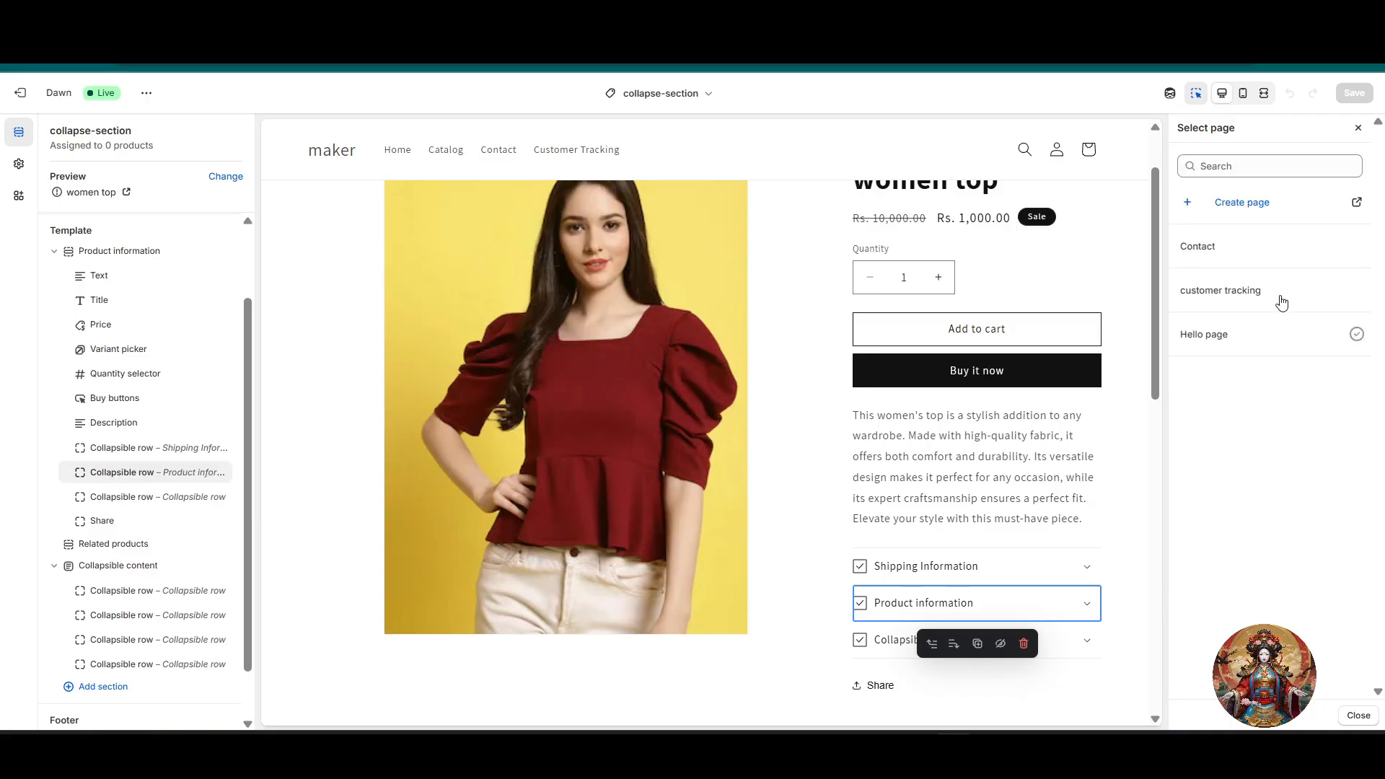
{"action": "left_click", "coordinate": [1268, 166]}
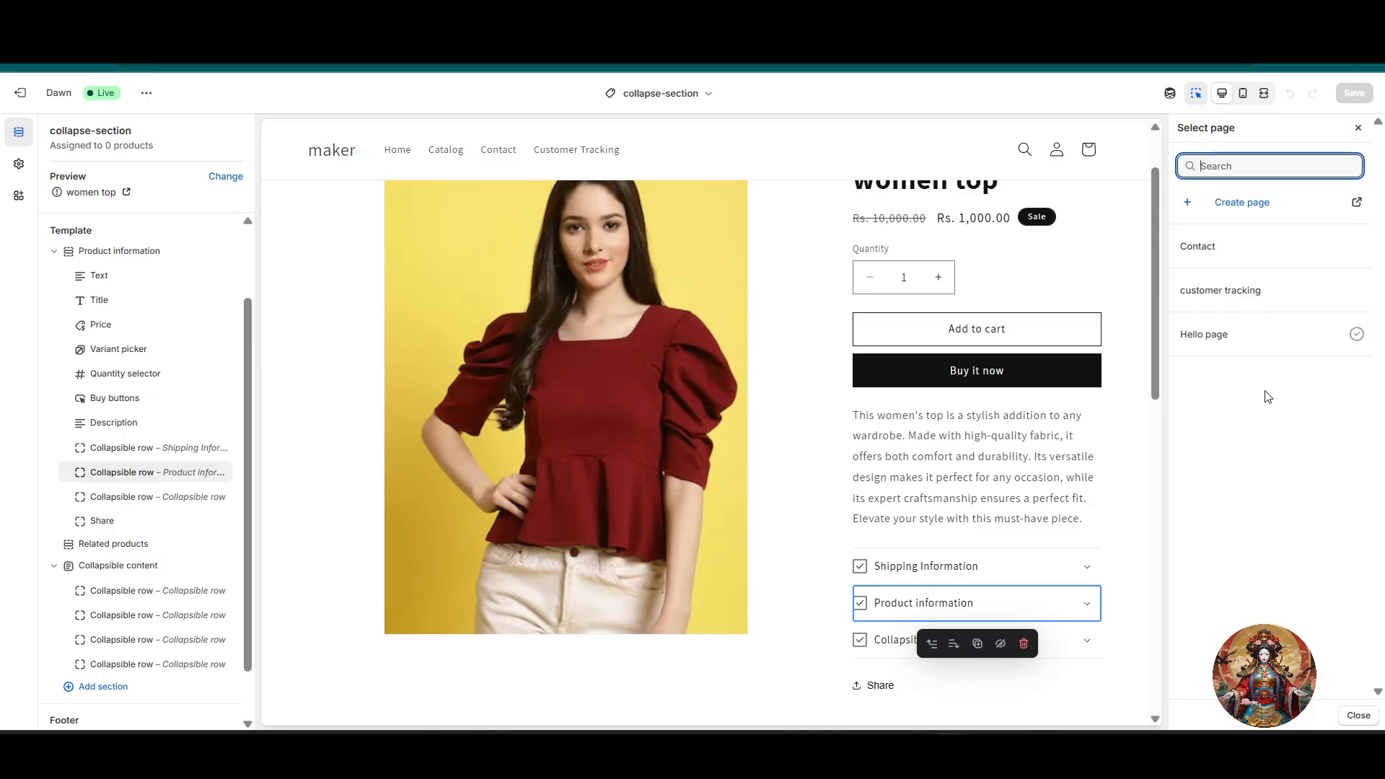
{"action": "left_click", "coordinate": [1196, 125]}
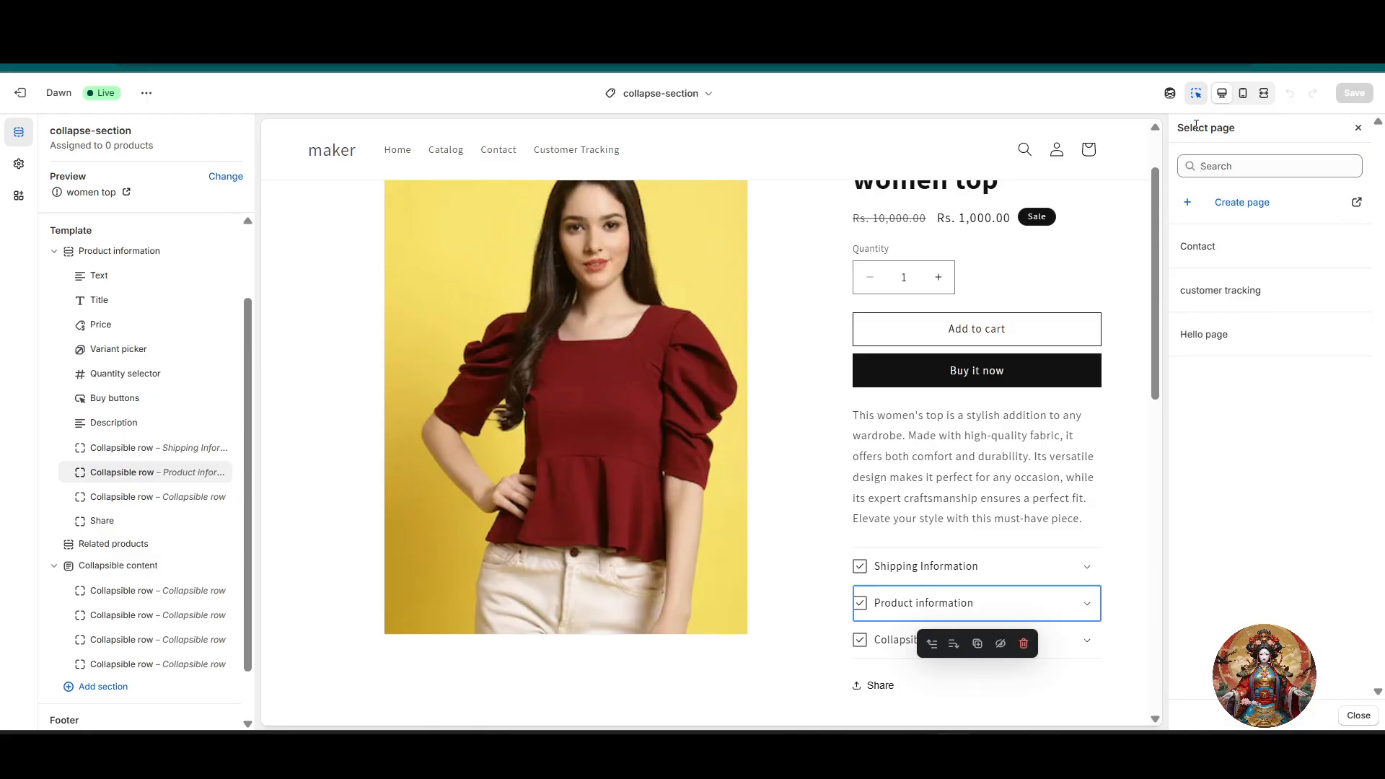
{"action": "left_click", "coordinate": [1360, 128]}
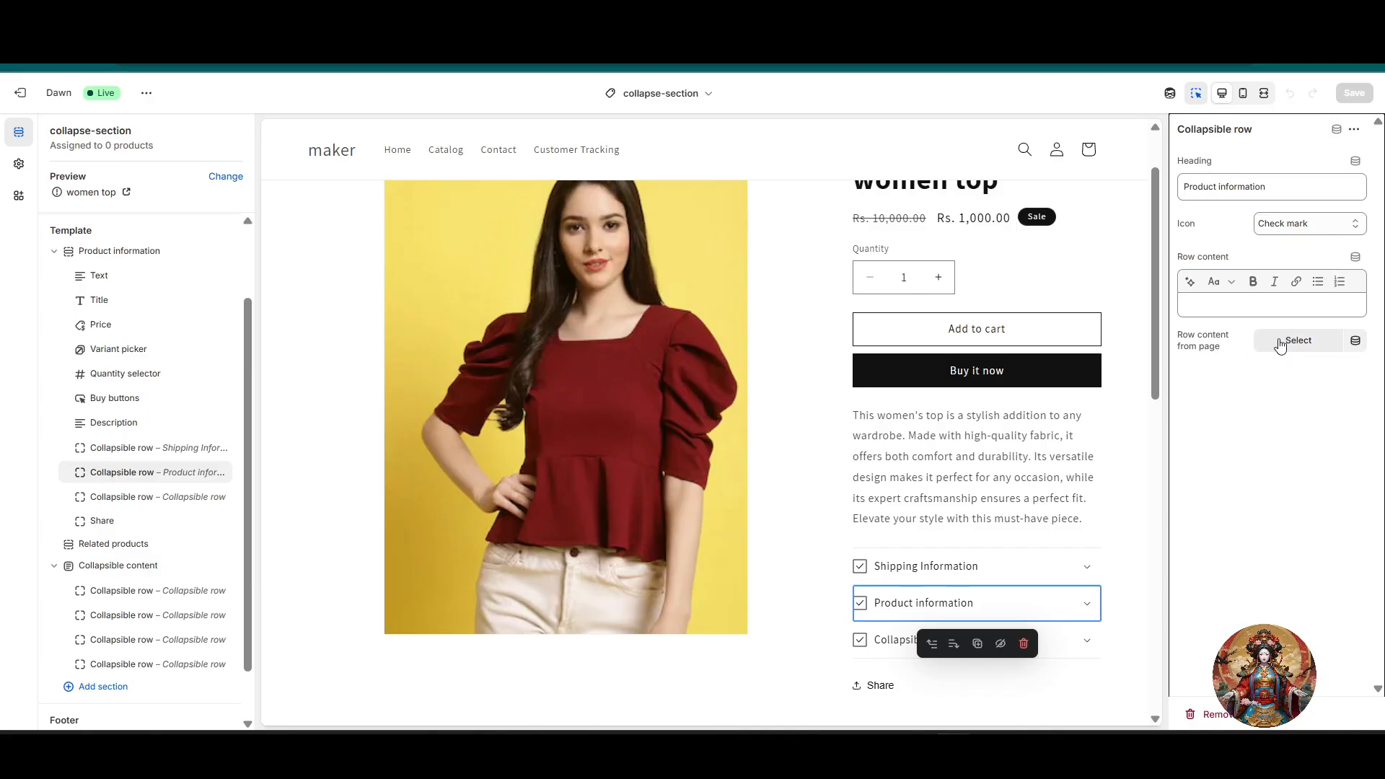
{"action": "left_click", "coordinate": [1357, 343]}
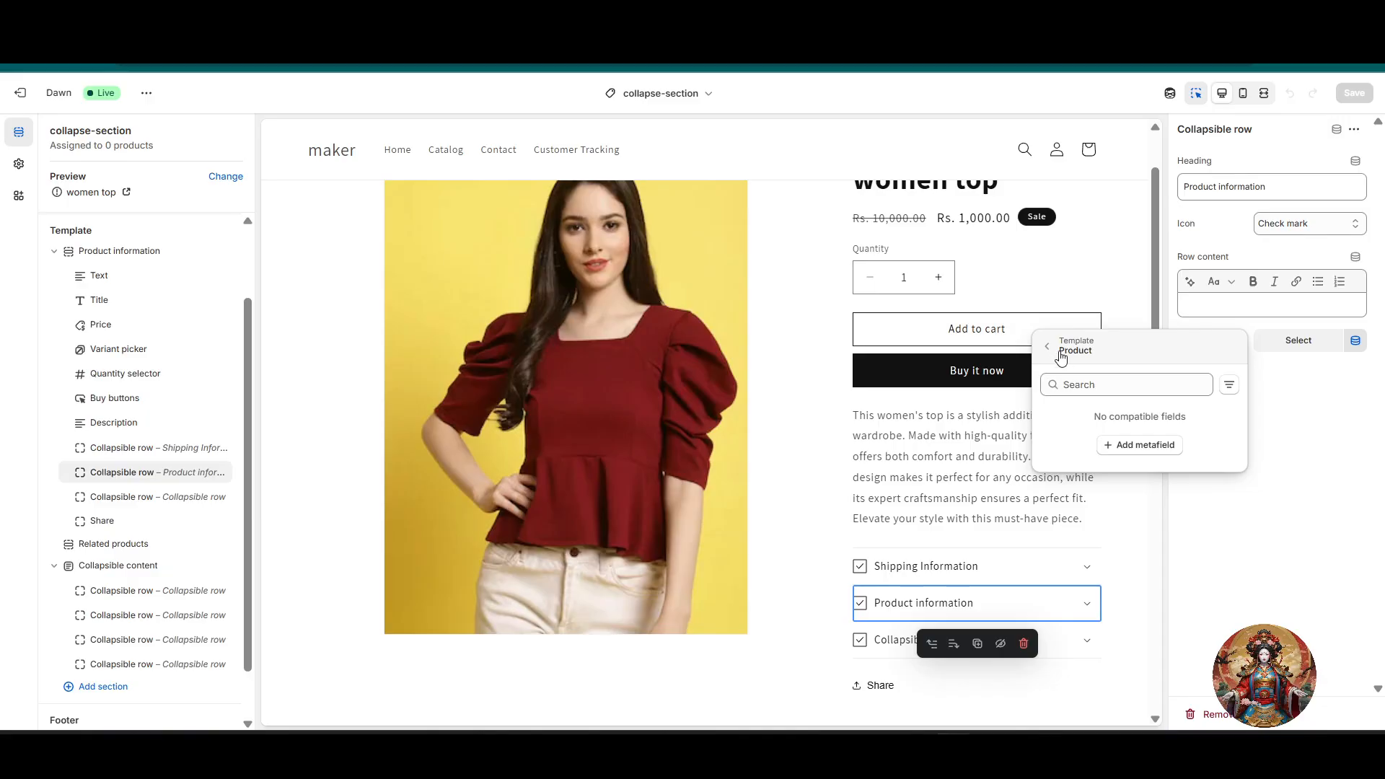
{"action": "left_click", "coordinate": [1050, 352]}
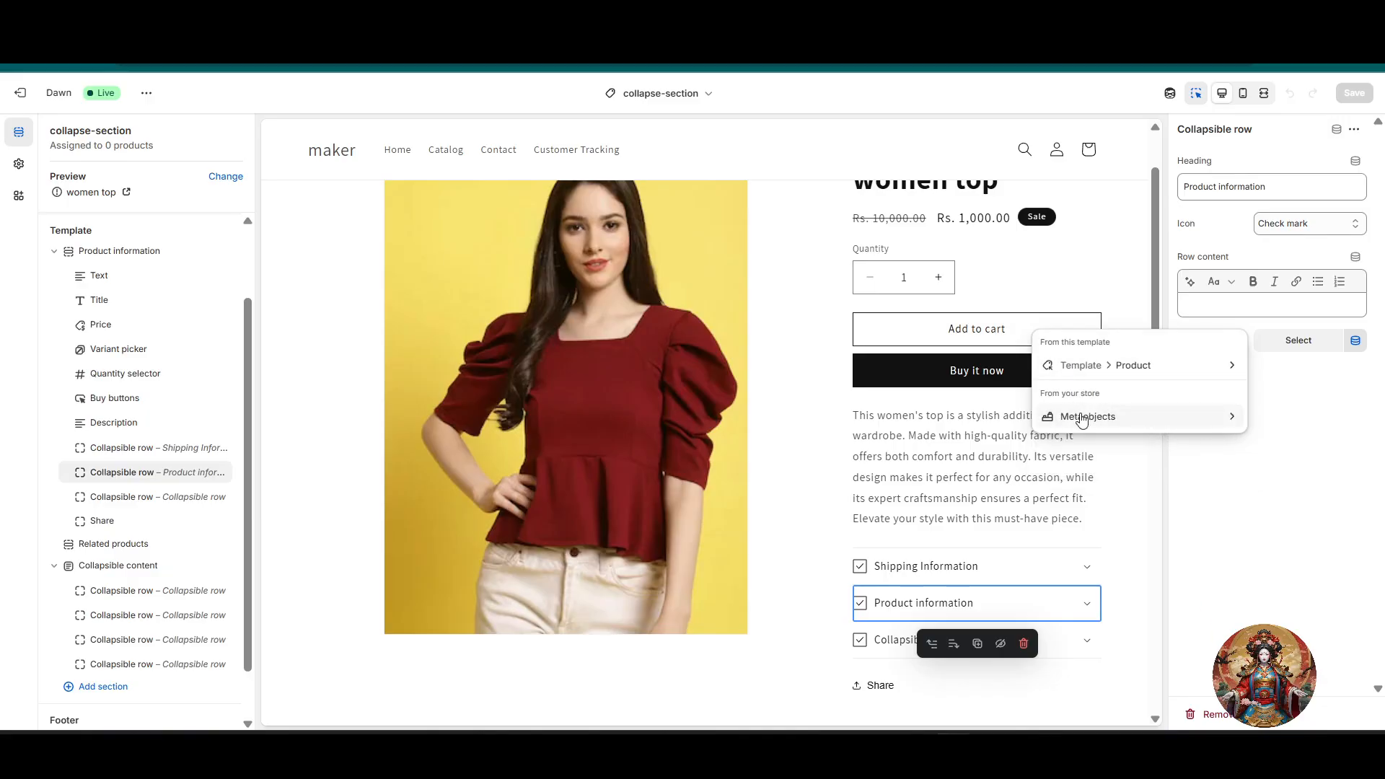
{"action": "left_click", "coordinate": [1146, 420]}
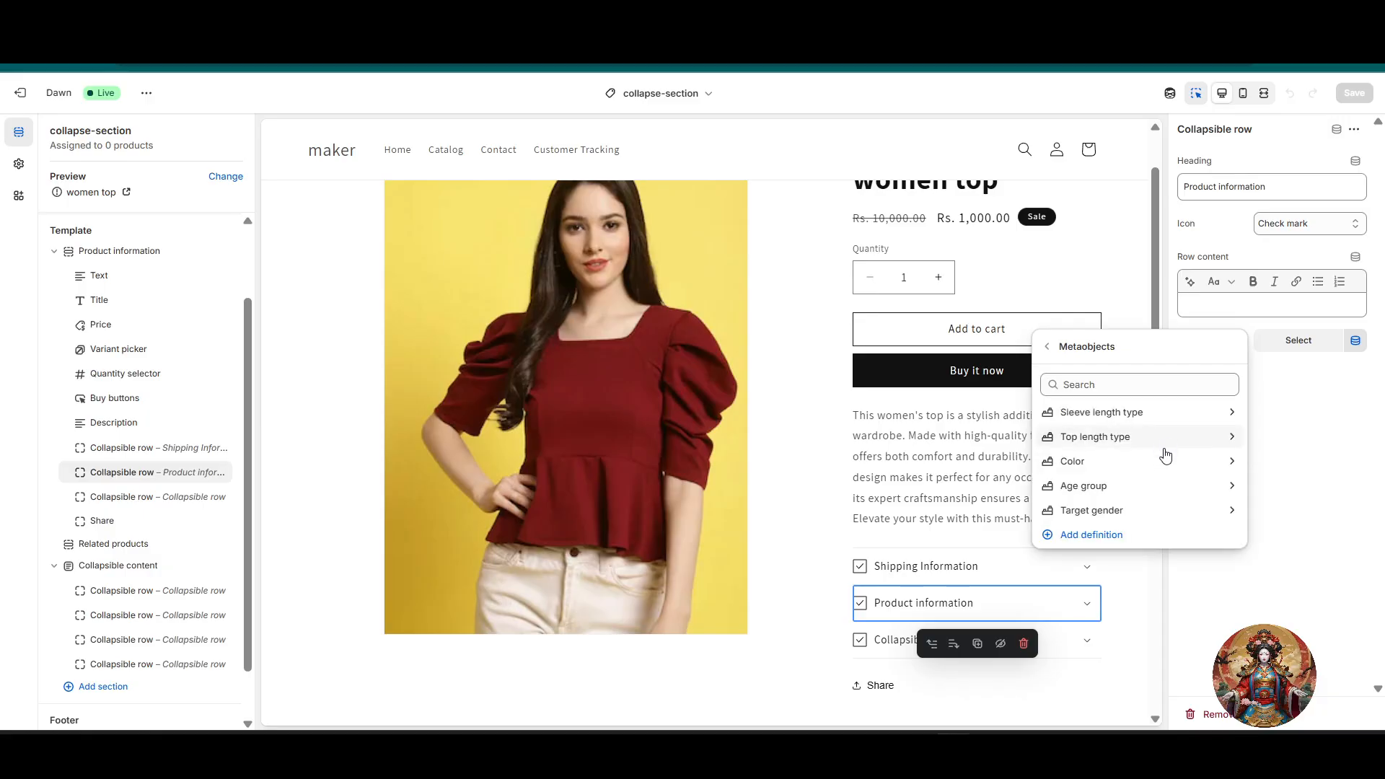
{"action": "left_click", "coordinate": [1290, 489]}
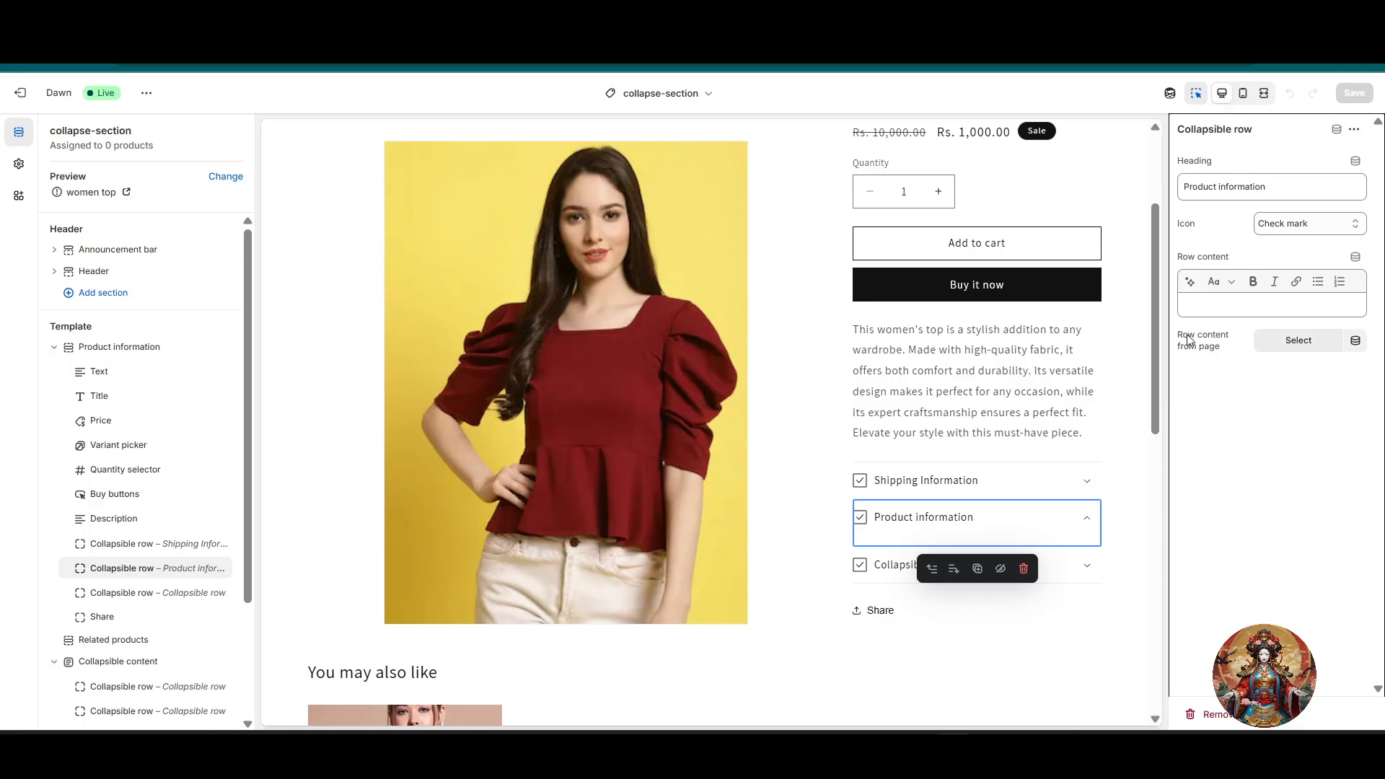
Step: Connect the Product information row's content to the template product's Description as its dynamic source
{"action": "left_click_drag", "start_coordinate": [1184, 338], "coordinate": [1229, 351]}
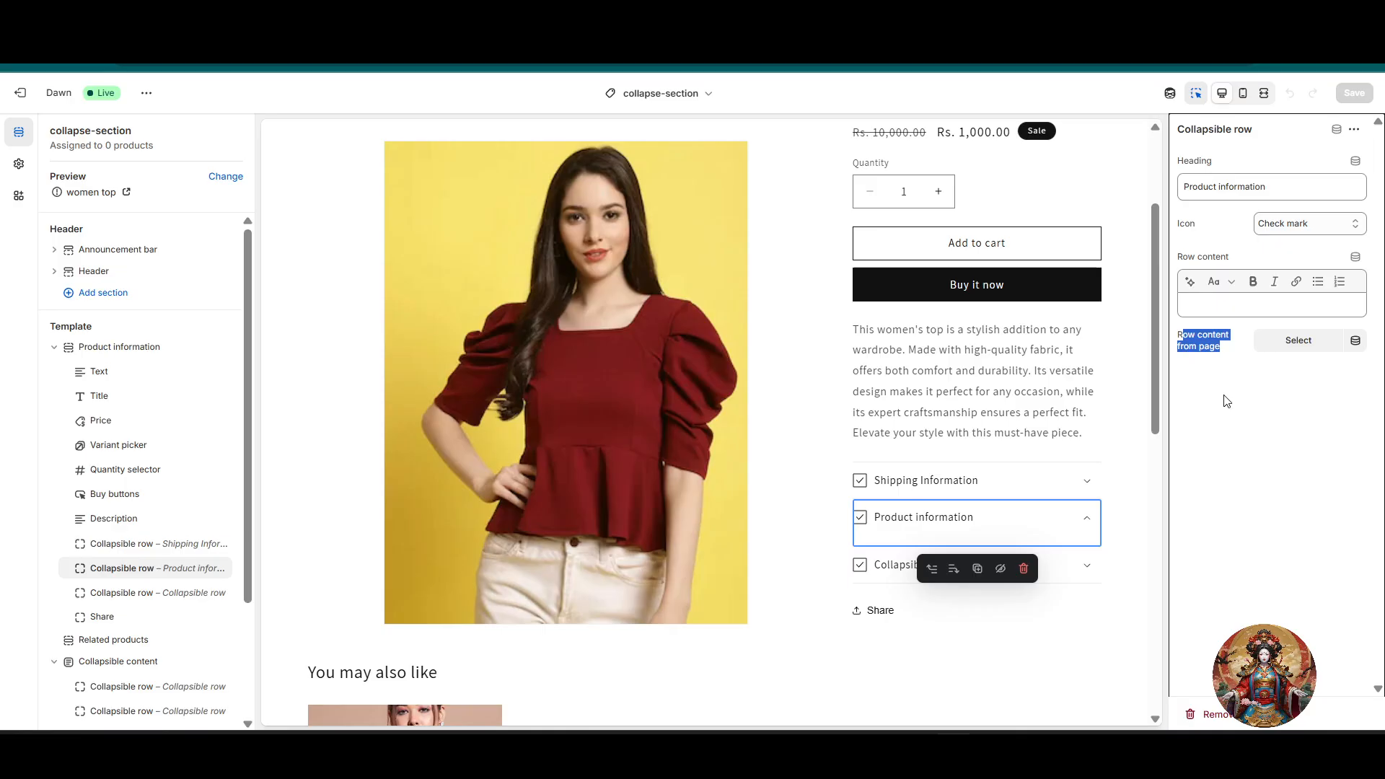
{"action": "left_click", "coordinate": [1355, 259]}
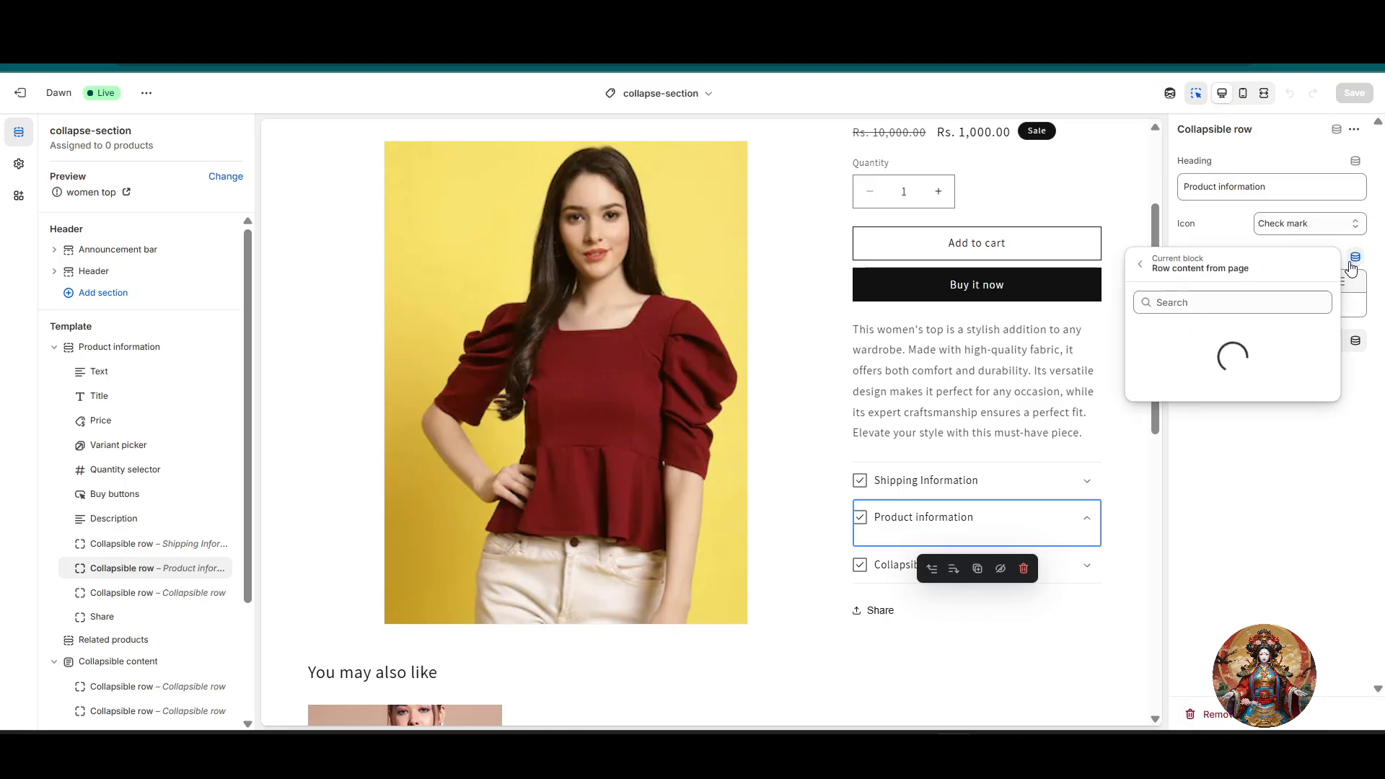
{"action": "left_click", "coordinate": [1163, 278]}
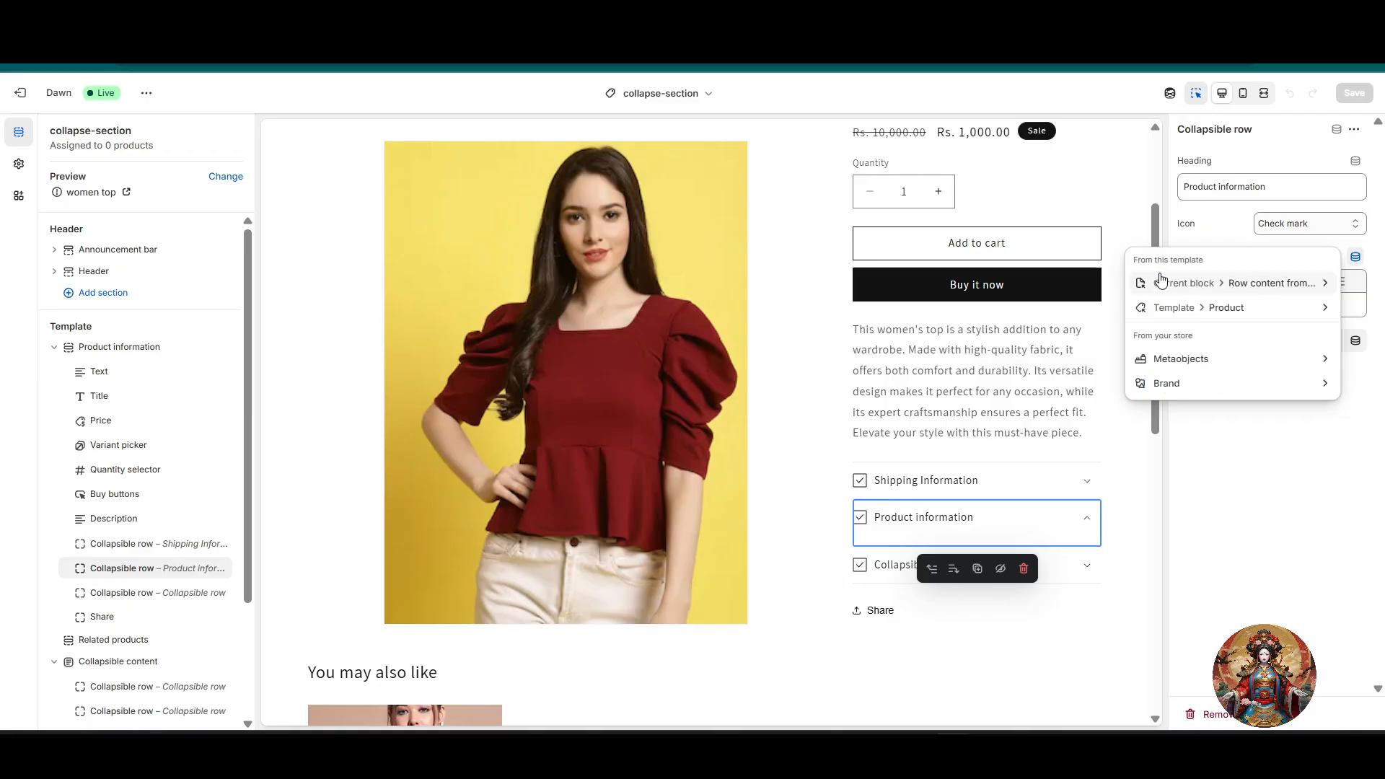
{"action": "left_click", "coordinate": [1274, 308]}
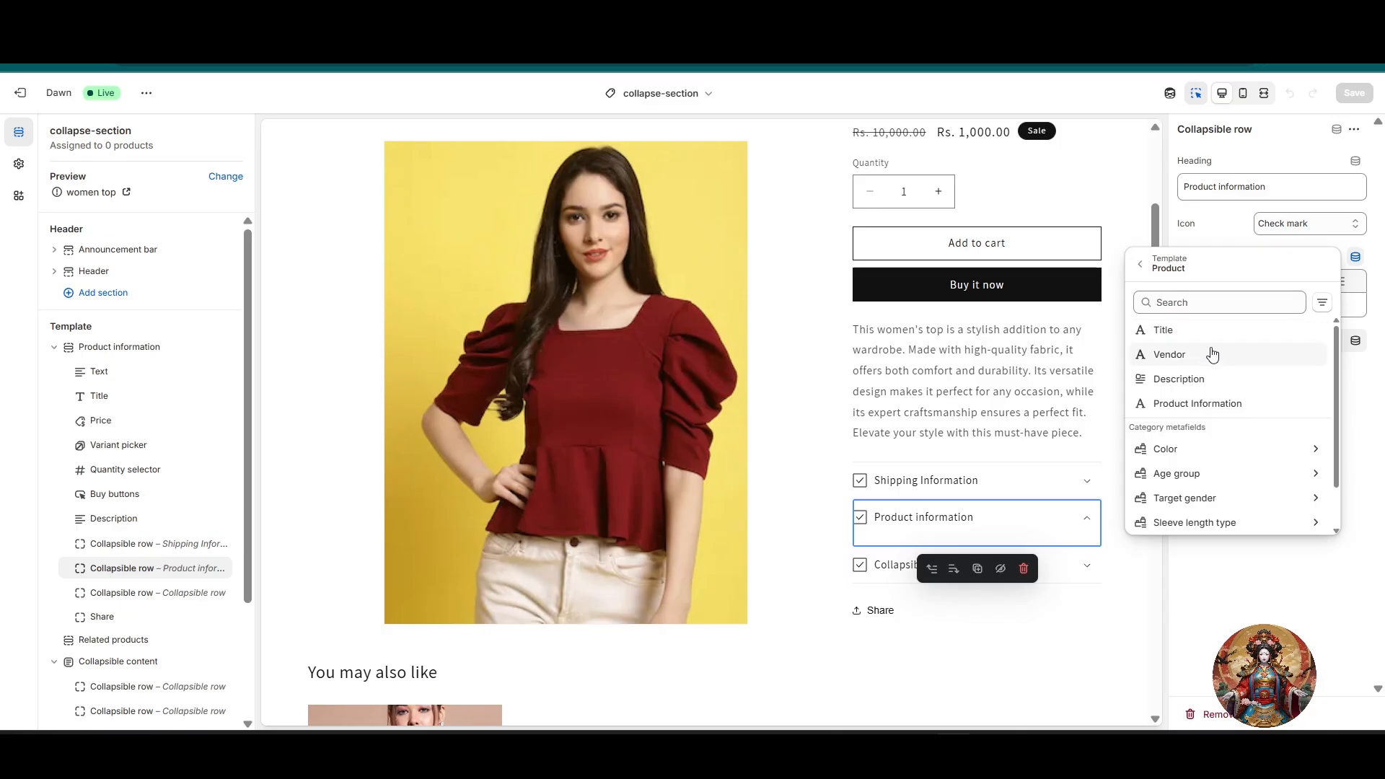
{"action": "left_click", "coordinate": [1204, 378]}
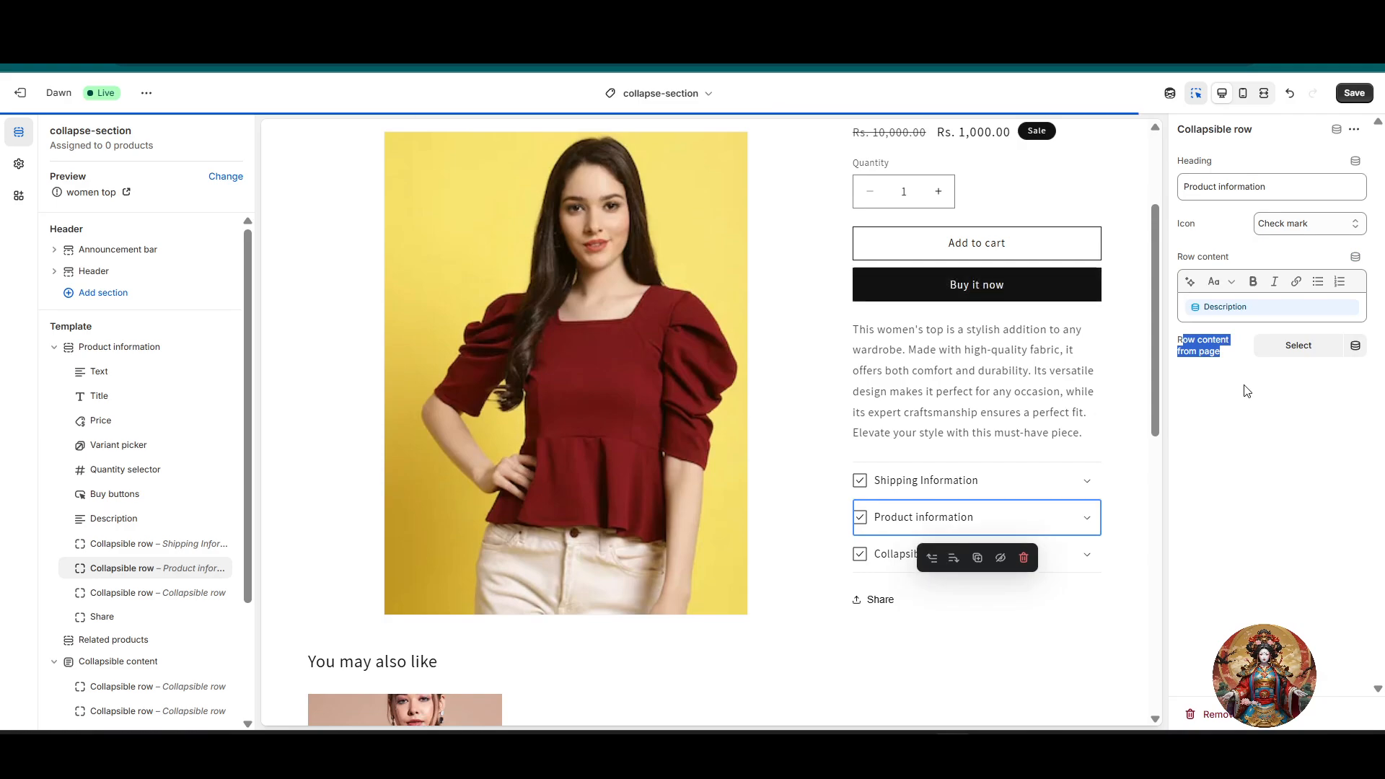
Step: Expand the Product information row in the preview to check its content
{"action": "left_click", "coordinate": [1087, 517]}
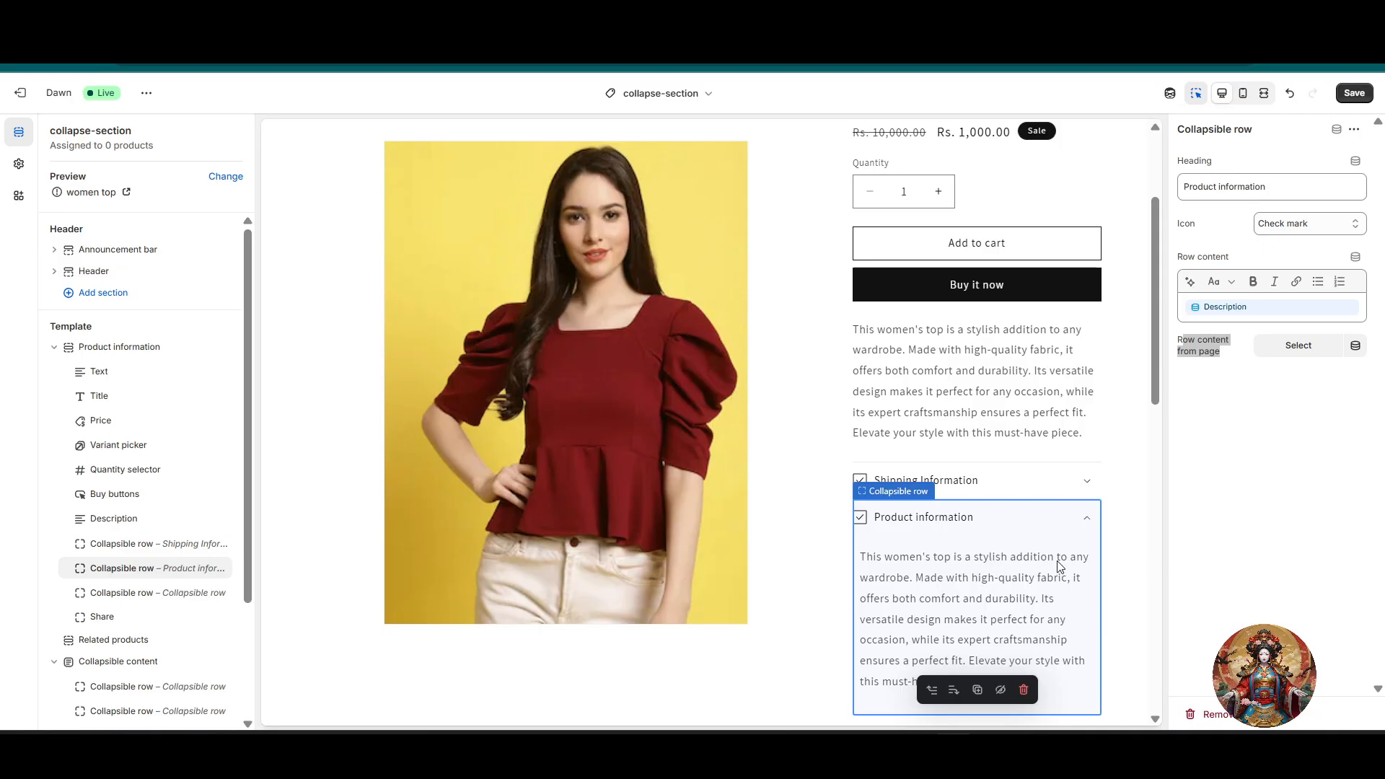
{"action": "scroll", "coordinate": [1060, 567], "scroll_direction": "down", "scroll_amount": 3}
{"action": "left_click", "coordinate": [1288, 445]}
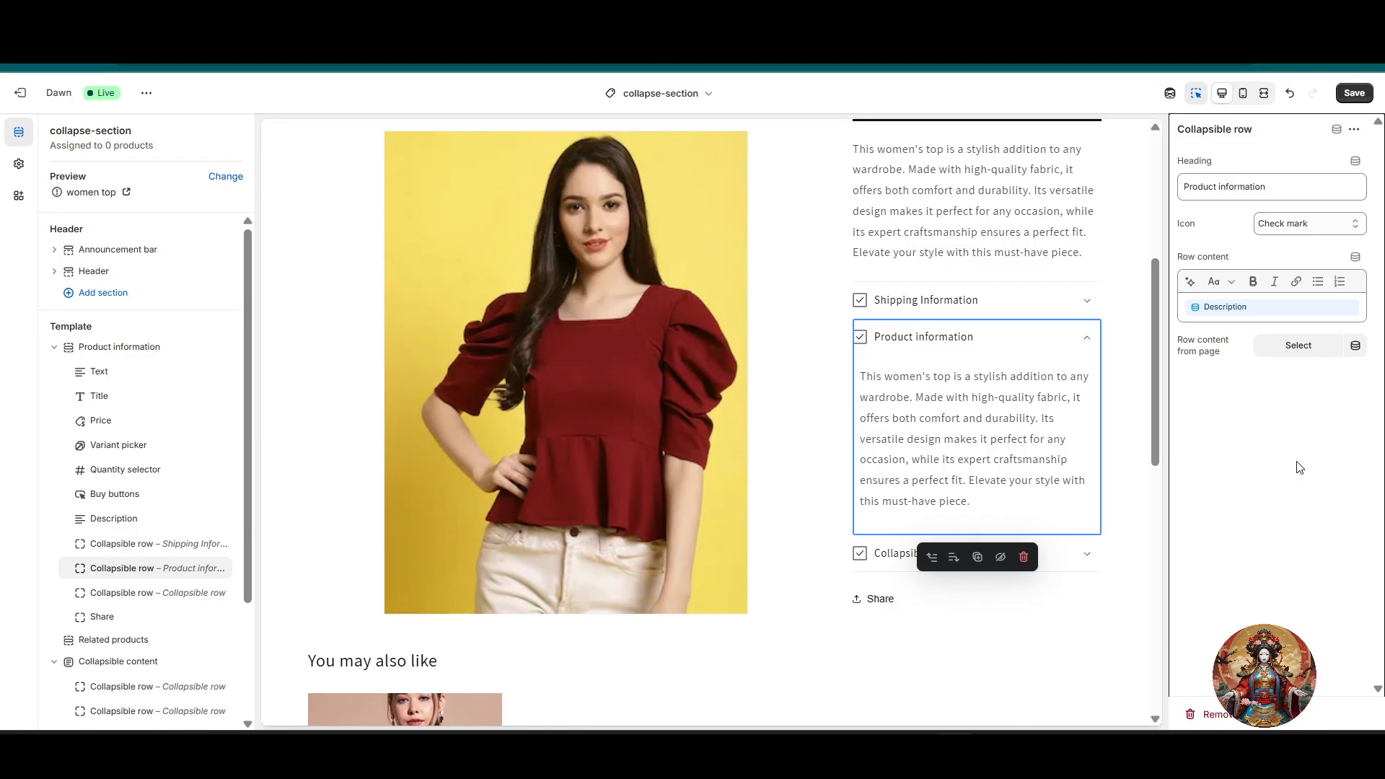
Step: Preview the other "women top" from the related products, return to the first product the same way and look over its page
{"action": "scroll", "coordinate": [721, 370], "scroll_direction": "down", "scroll_amount": 6}
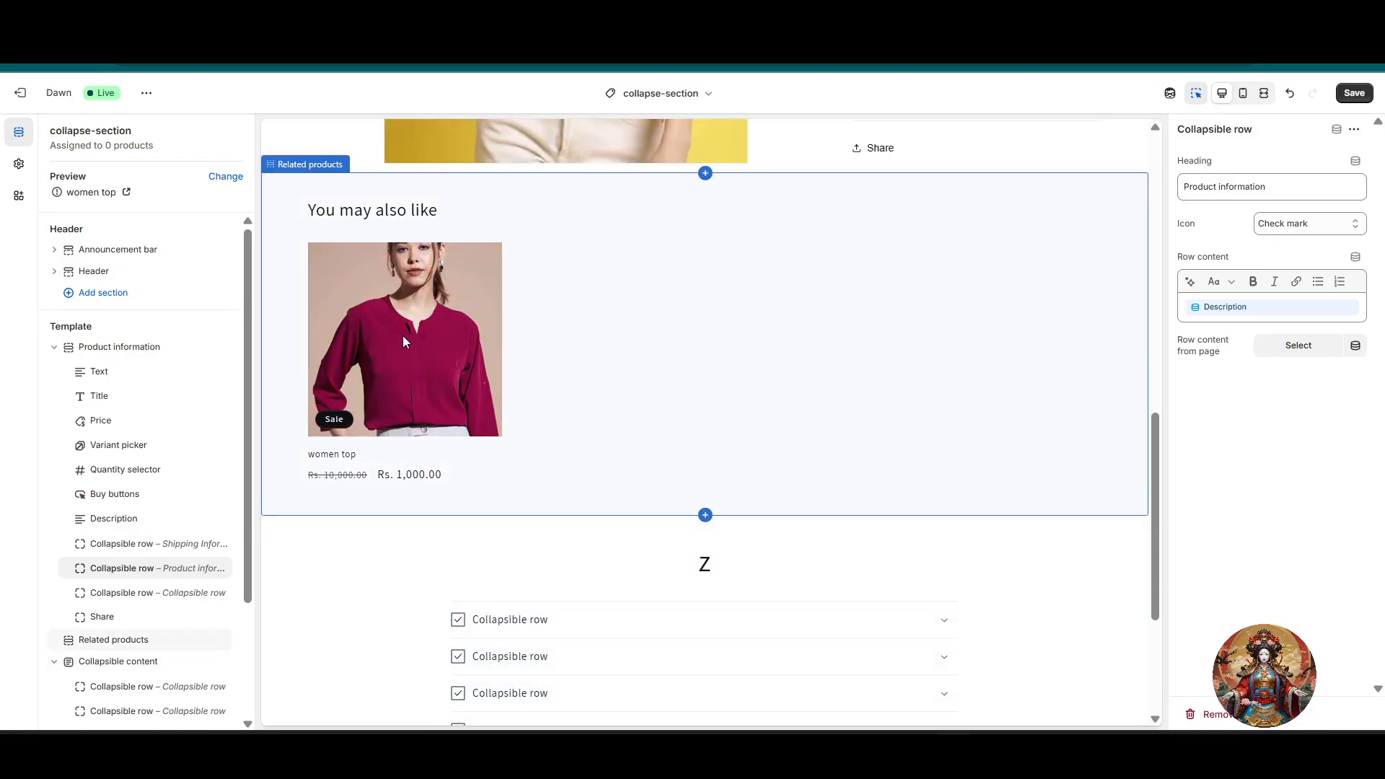
{"action": "left_click", "coordinate": [403, 337]}
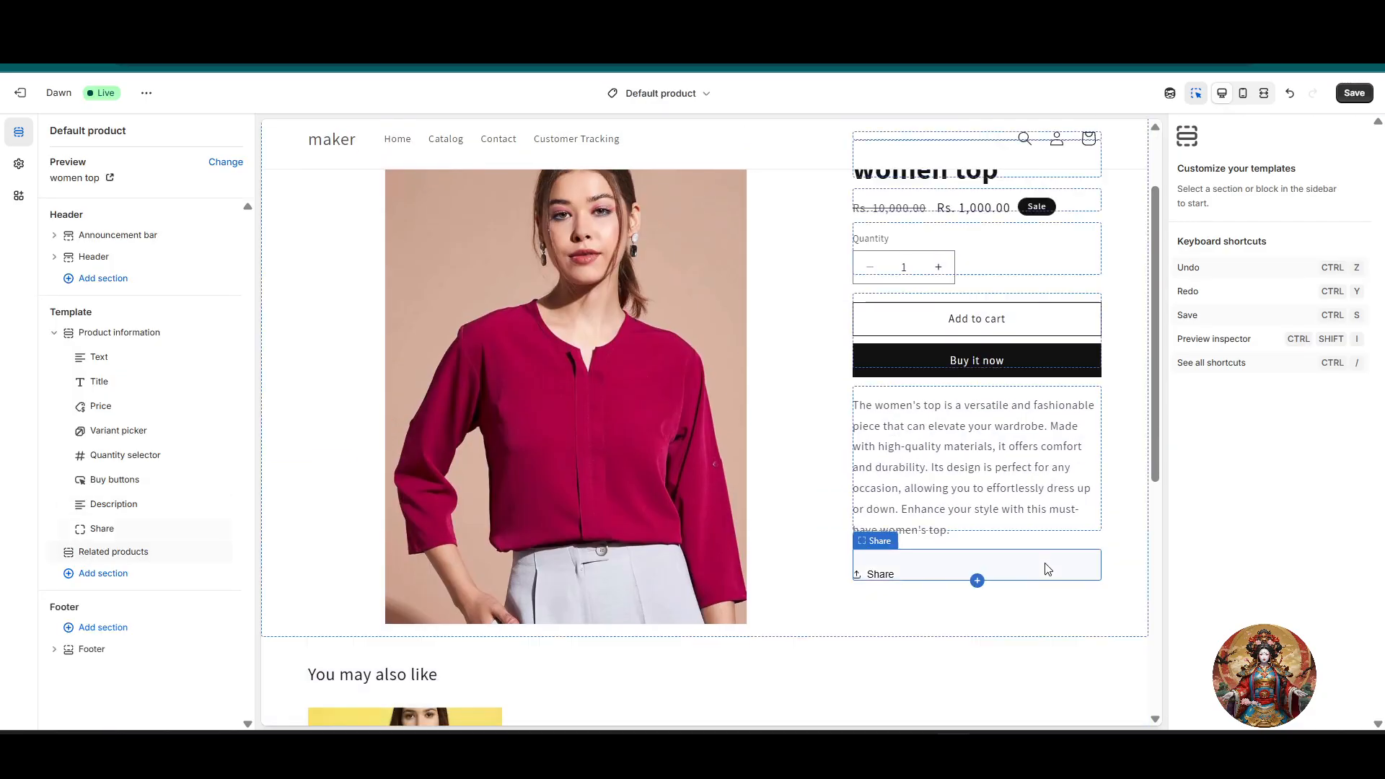
{"action": "scroll", "coordinate": [1048, 570], "scroll_direction": "down", "scroll_amount": 6}
{"action": "left_click", "coordinate": [422, 437]}
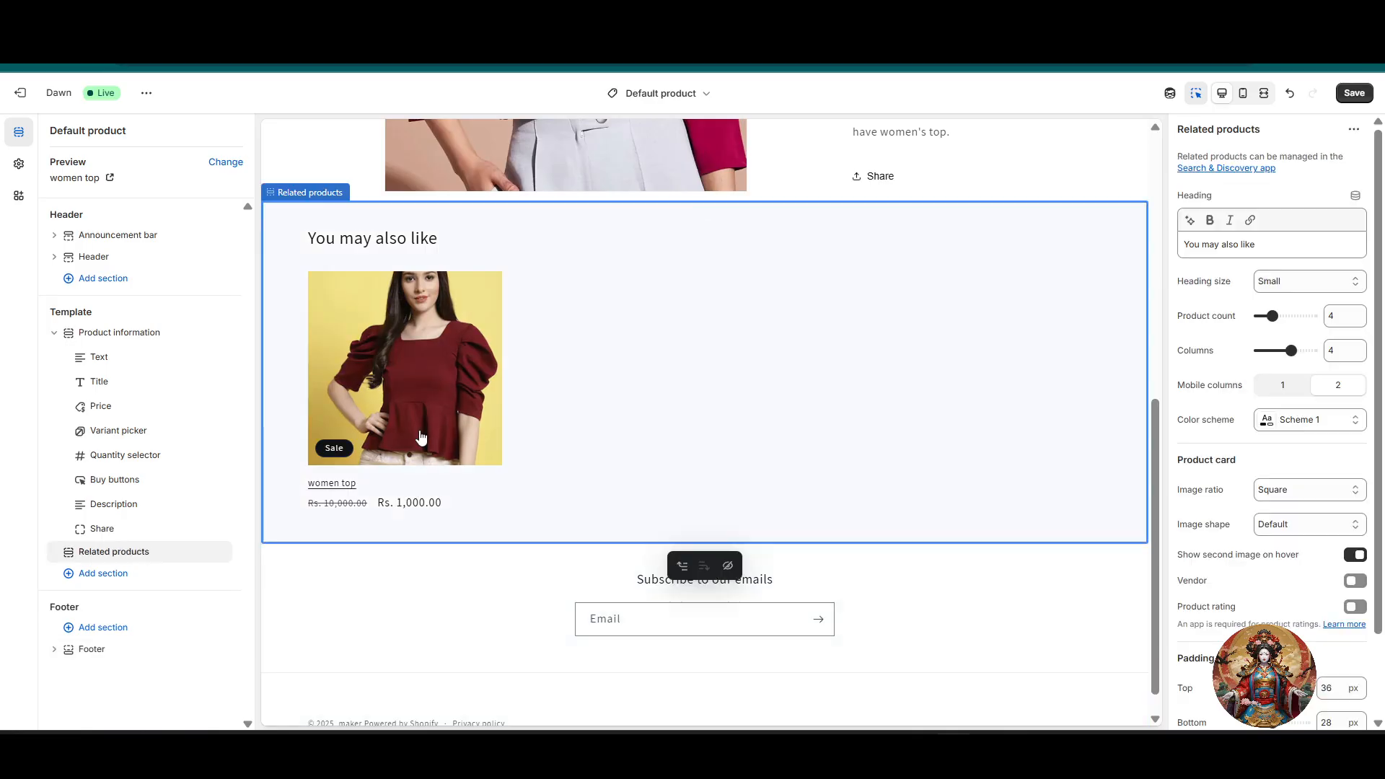
{"action": "left_click", "coordinate": [422, 437]}
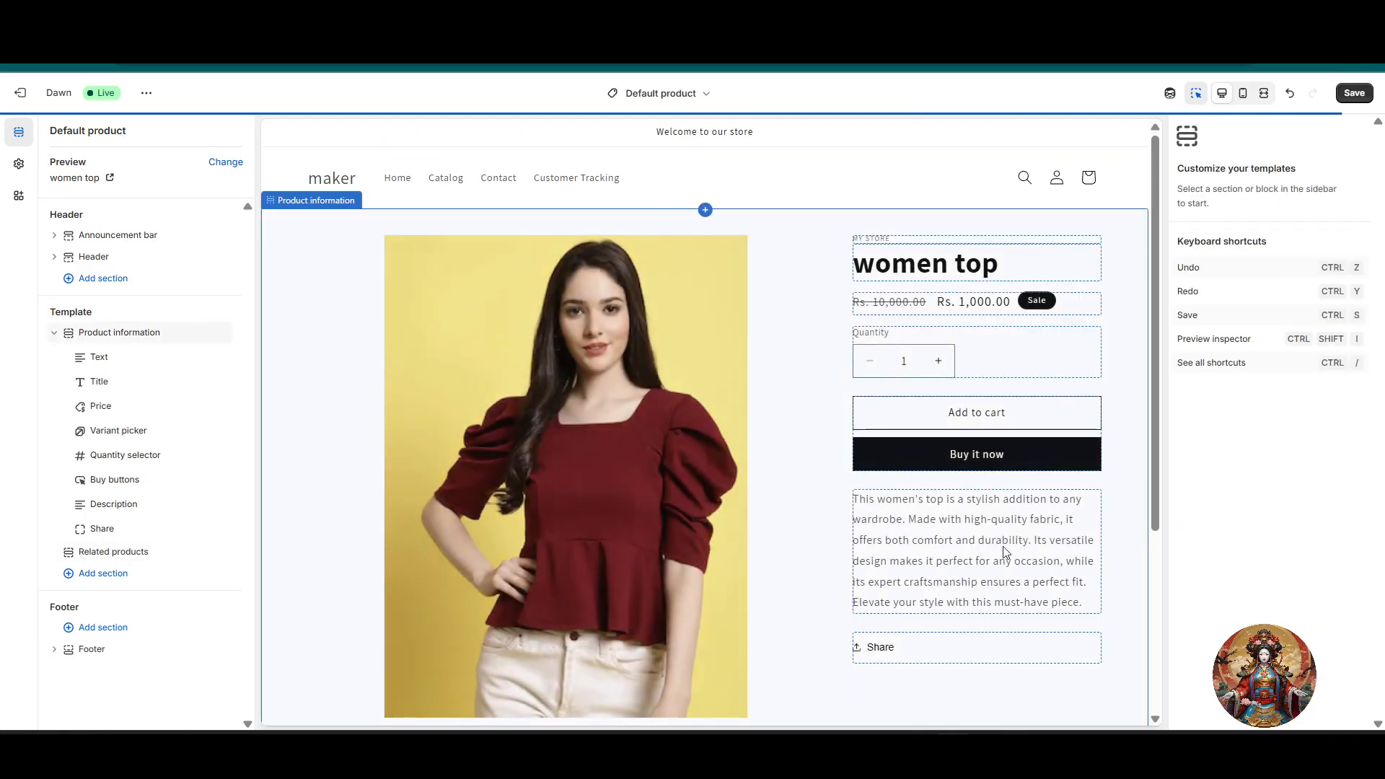
{"action": "scroll", "coordinate": [949, 560], "scroll_direction": "down", "scroll_amount": 5}
{"action": "scroll", "coordinate": [968, 562], "scroll_direction": "down", "scroll_amount": 4}
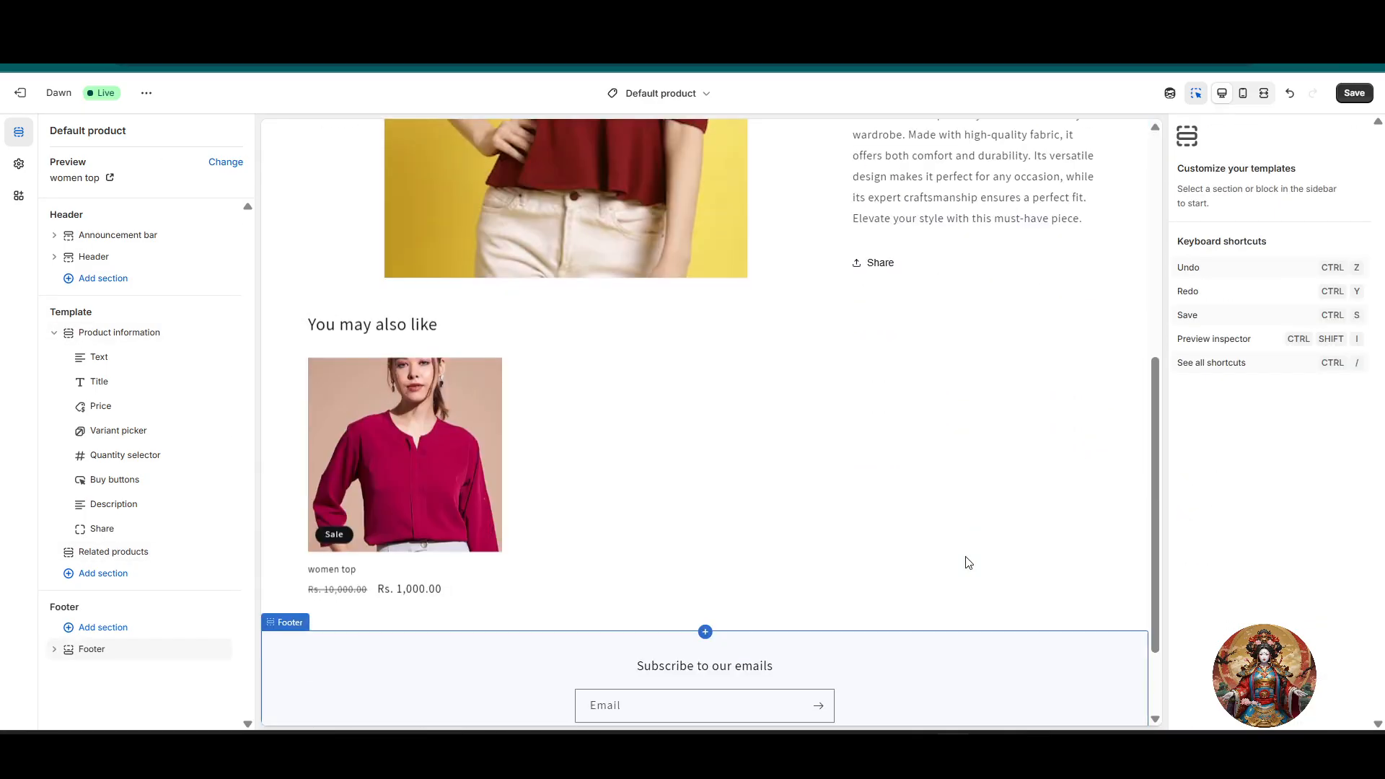
Step: Switch back to the collapse-section product template and reselect the Product information collapsible row
{"action": "left_click", "coordinate": [707, 94]}
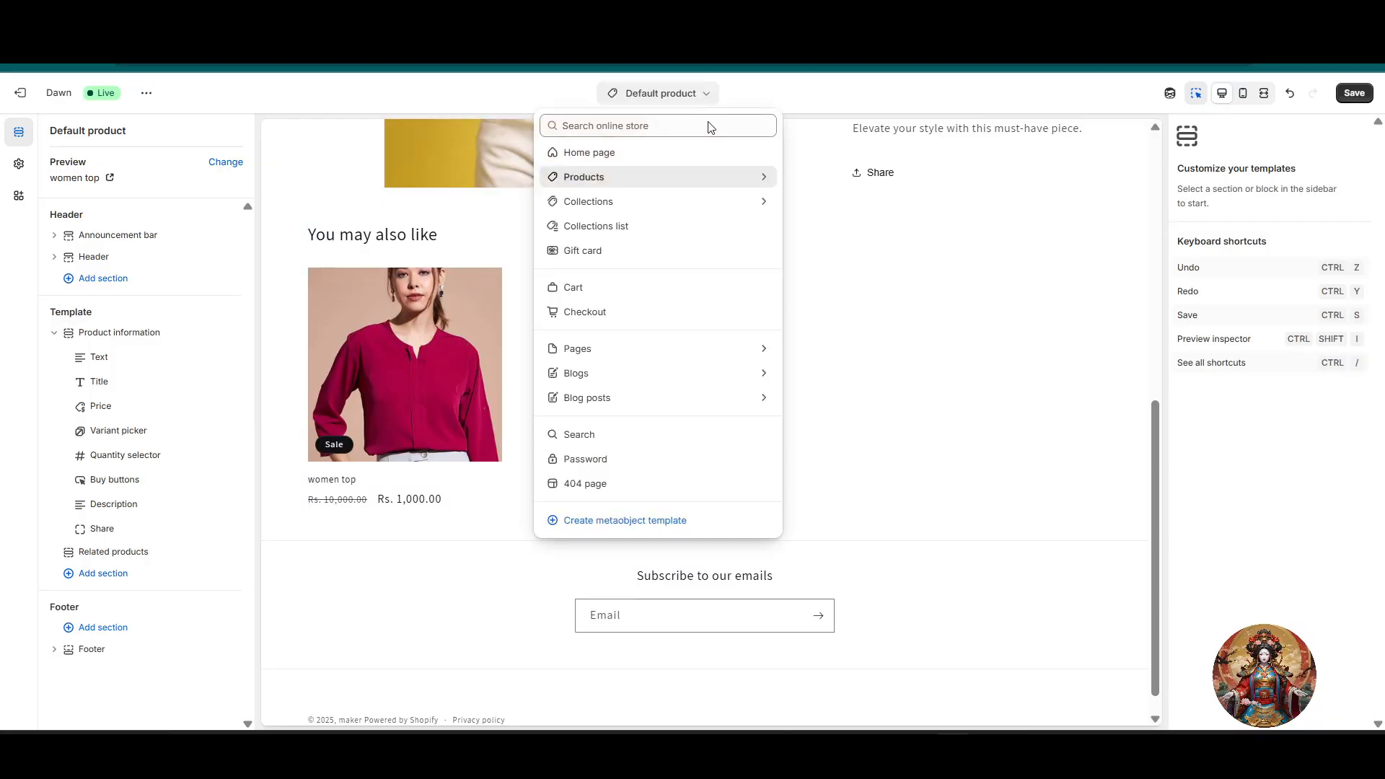
{"action": "left_click", "coordinate": [658, 178]}
{"action": "left_click", "coordinate": [625, 234]}
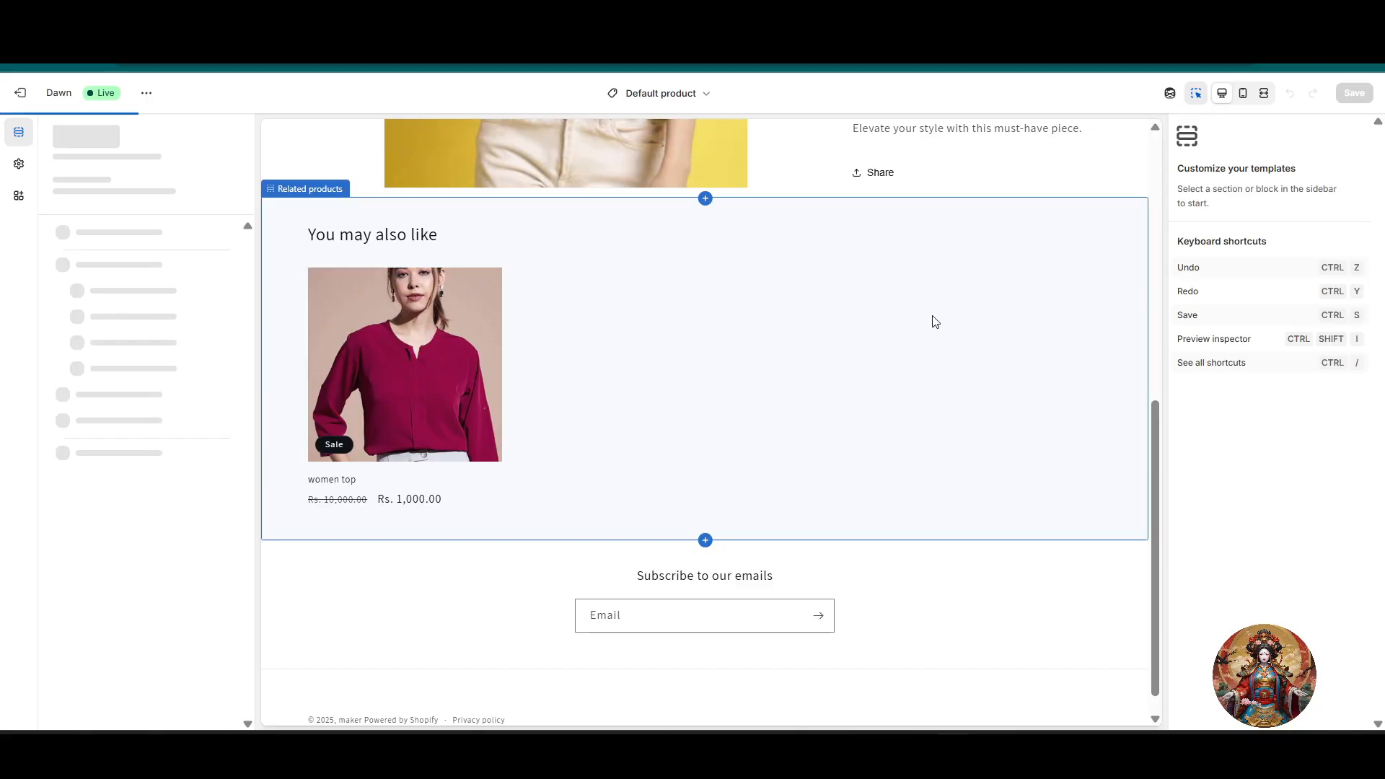
{"action": "scroll", "coordinate": [932, 415], "scroll_direction": "down", "scroll_amount": 3}
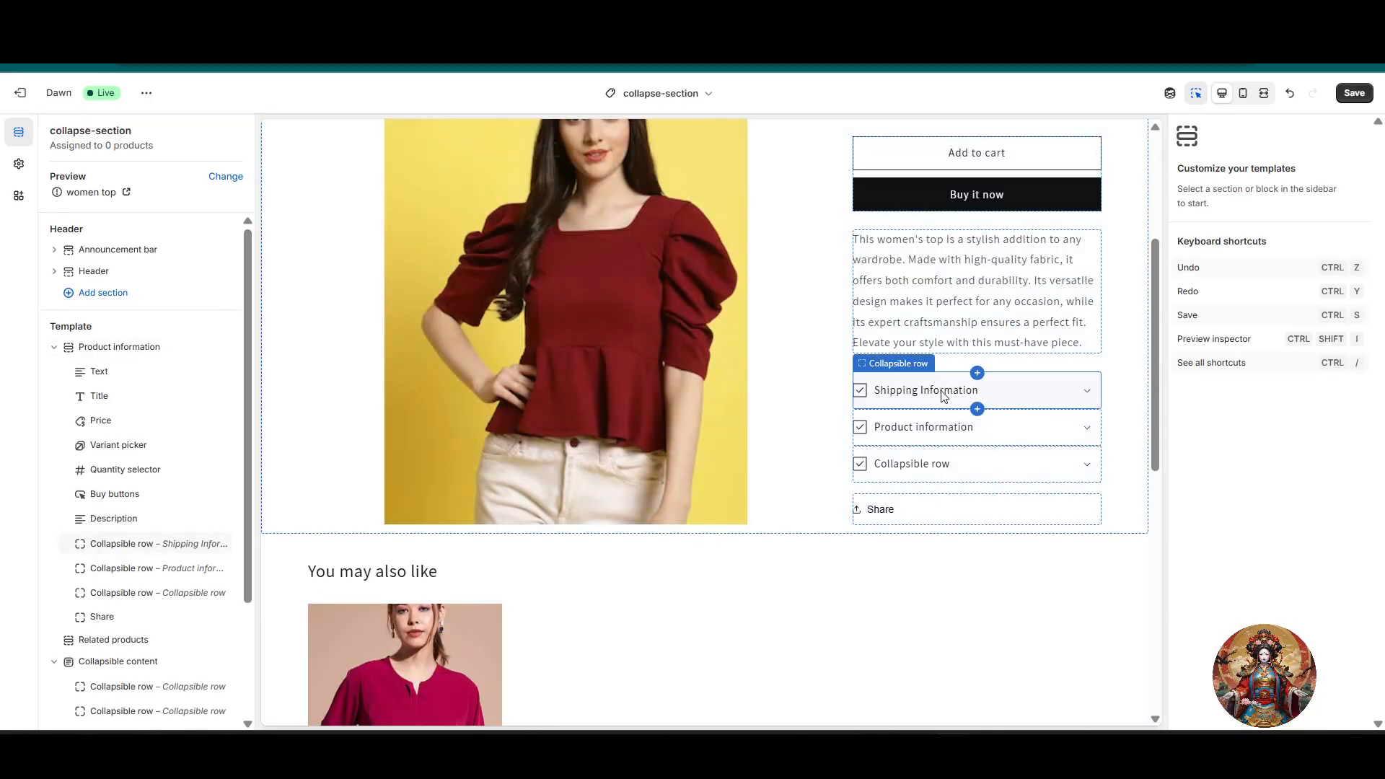
{"action": "left_click", "coordinate": [931, 429]}
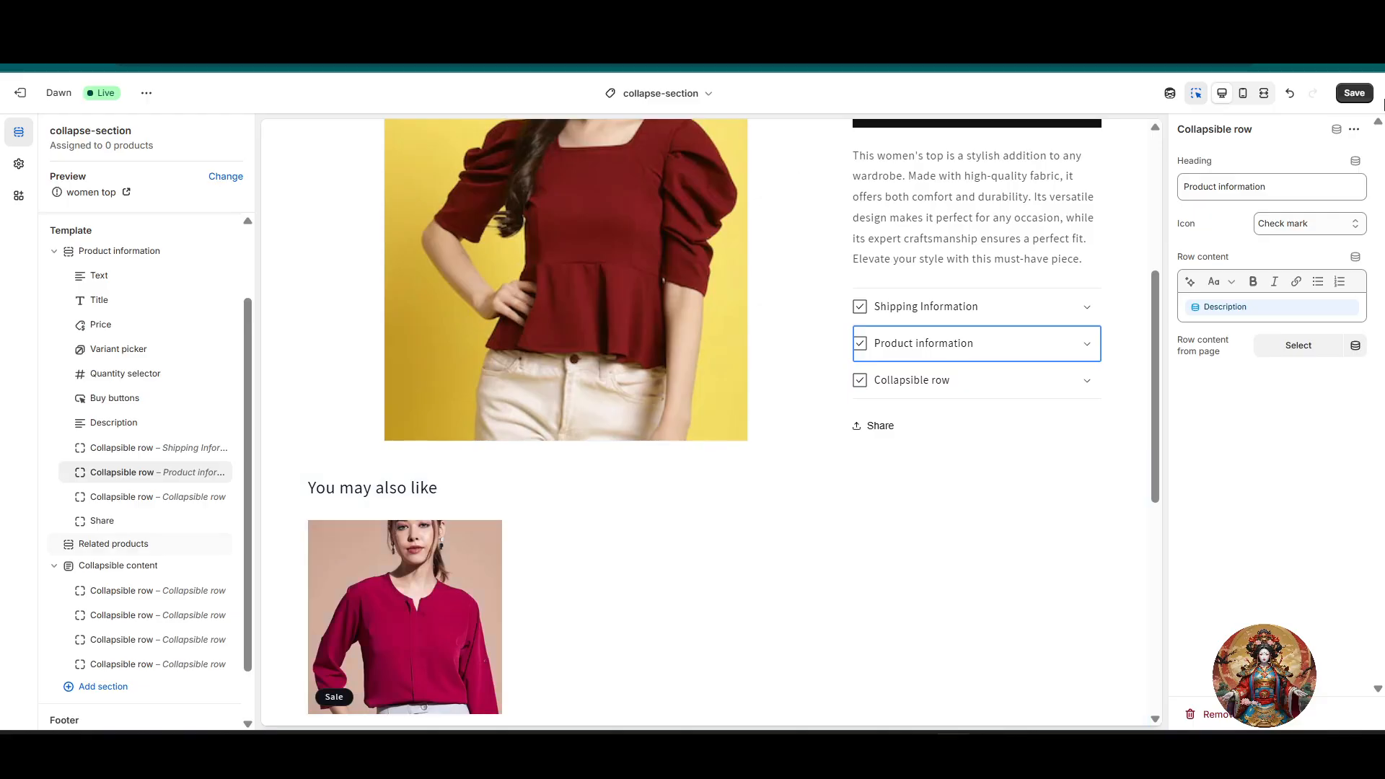
Step: Review the Description source in the Product information row's content and save the template
{"action": "left_click", "coordinate": [1231, 283]}
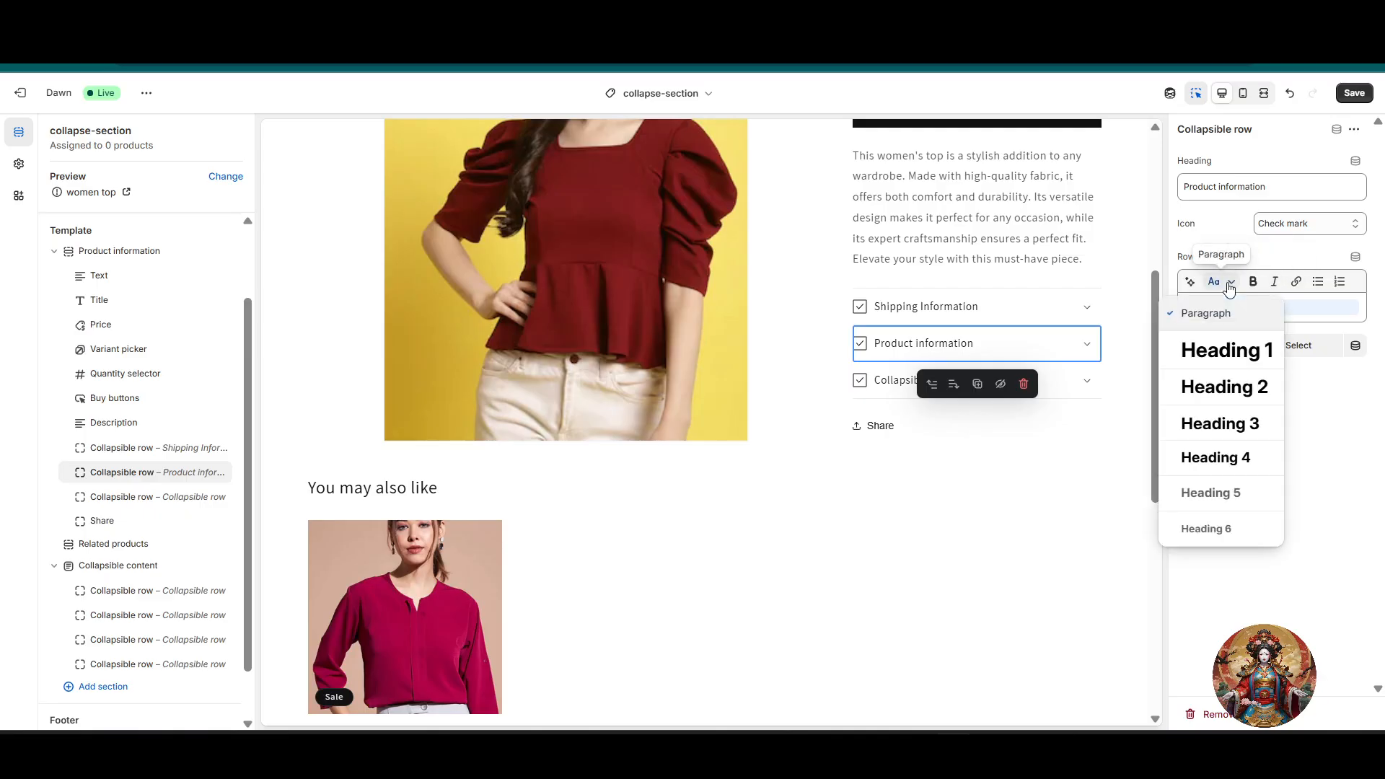
{"action": "left_click", "coordinate": [1256, 311]}
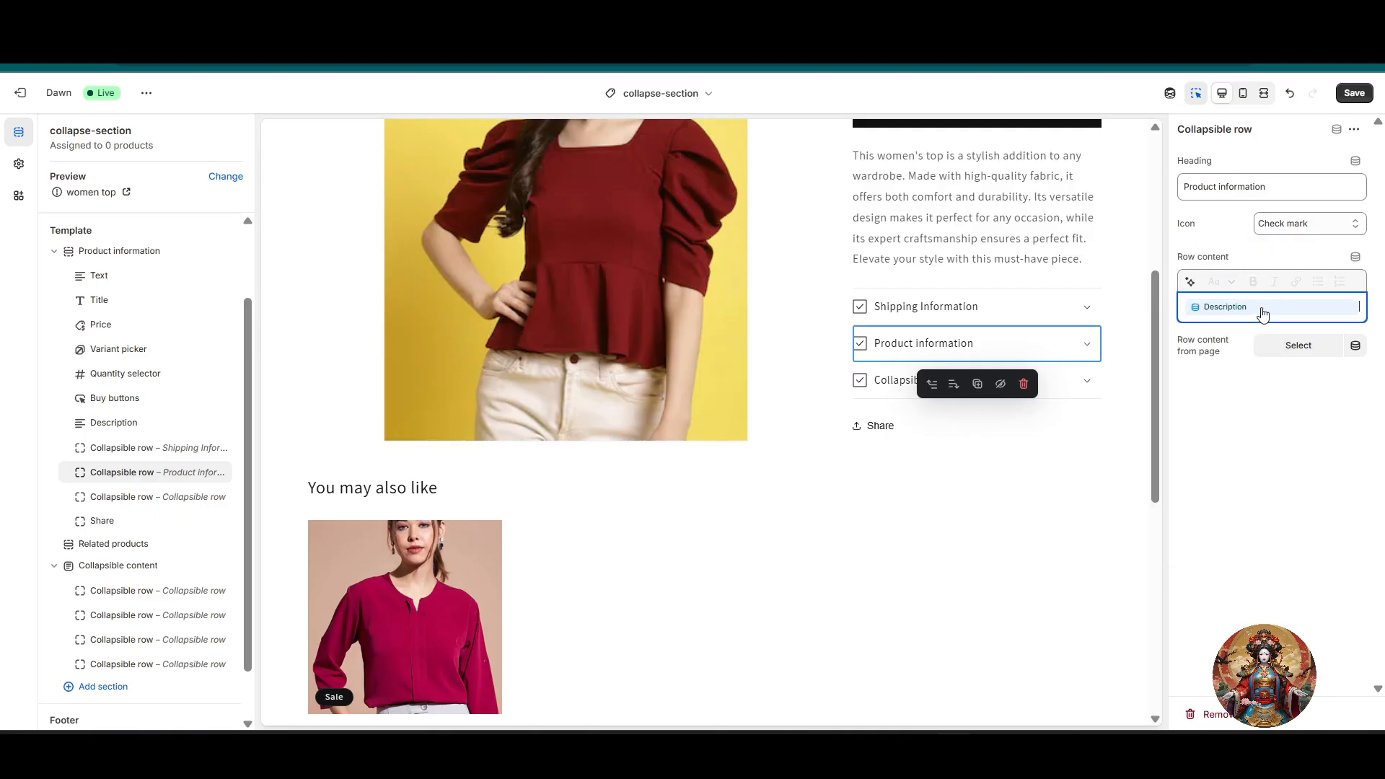
{"action": "left_click", "coordinate": [1262, 312]}
{"action": "left_click", "coordinate": [1235, 313]}
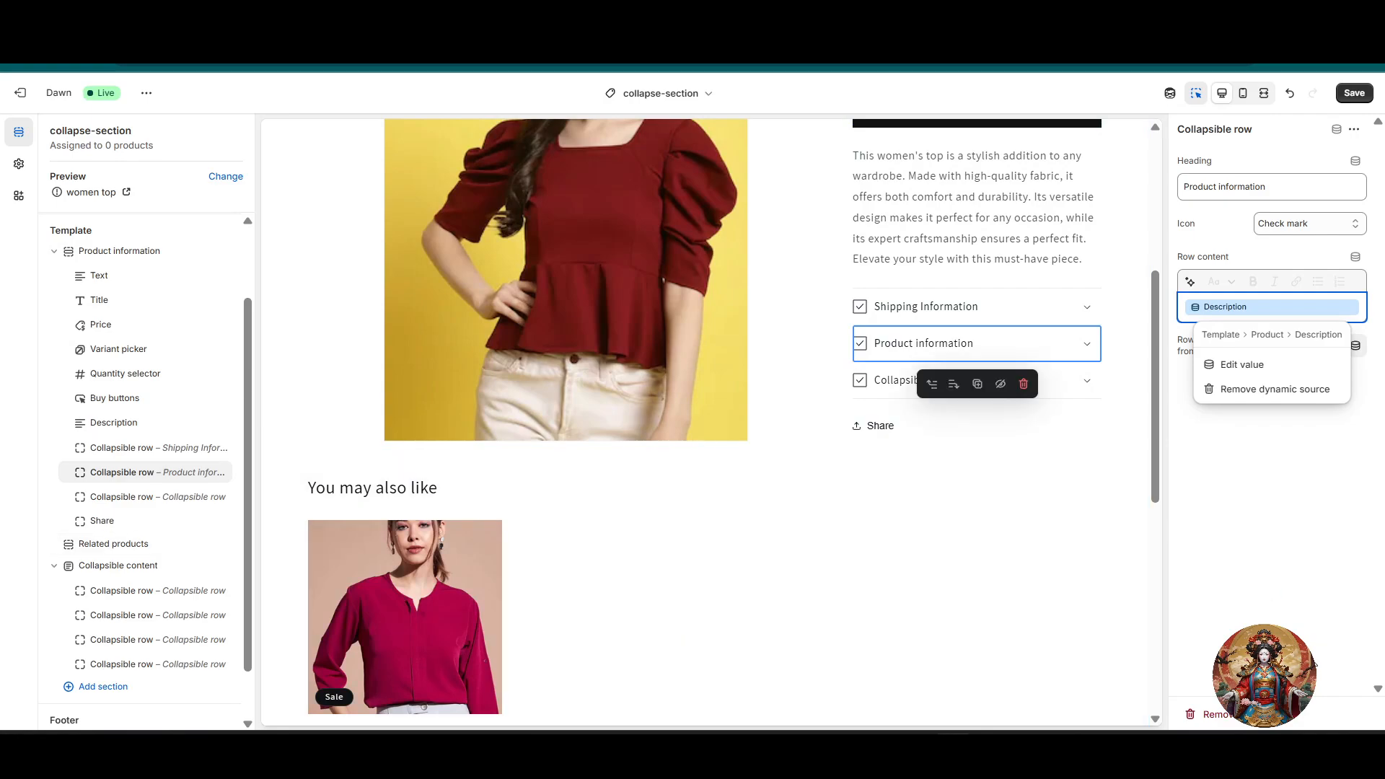
{"action": "left_click", "coordinate": [1357, 93]}
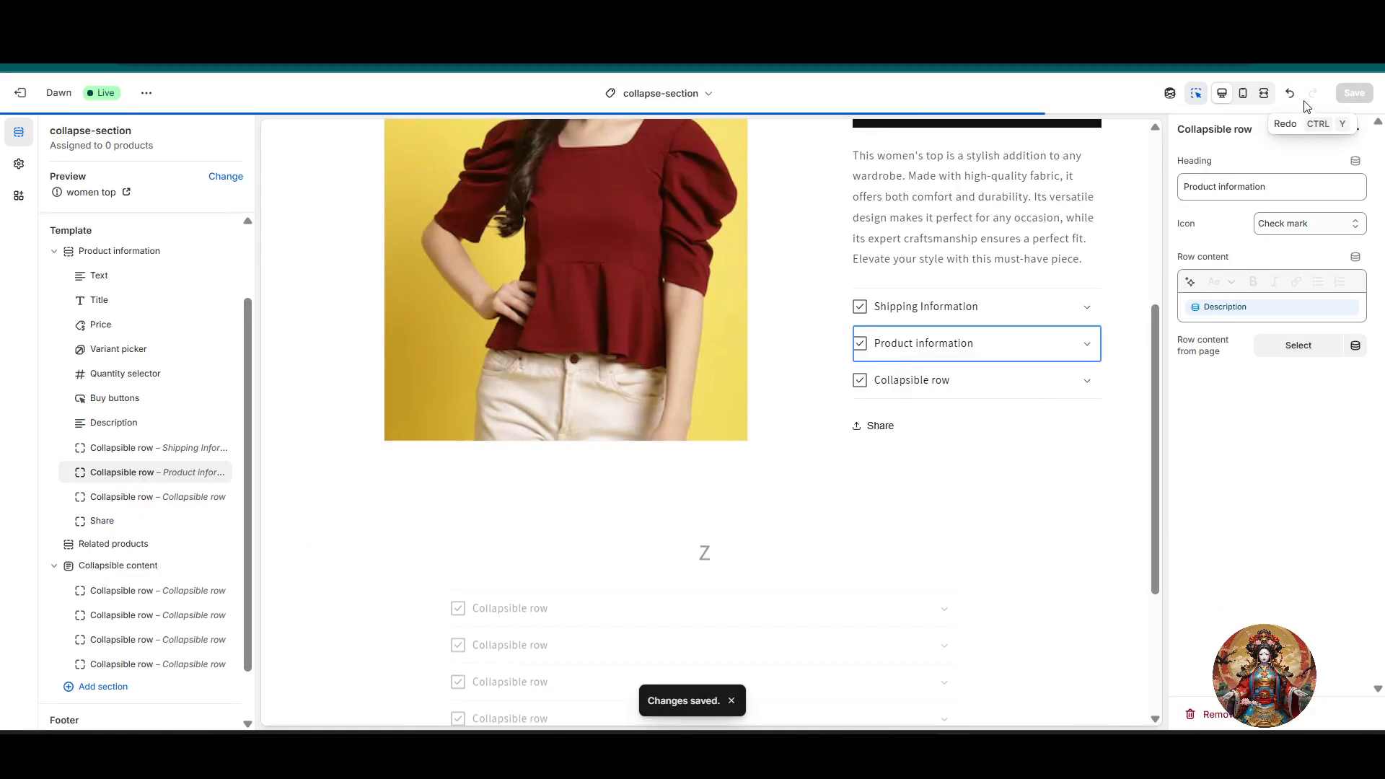
{"action": "left_click", "coordinate": [1060, 605]}
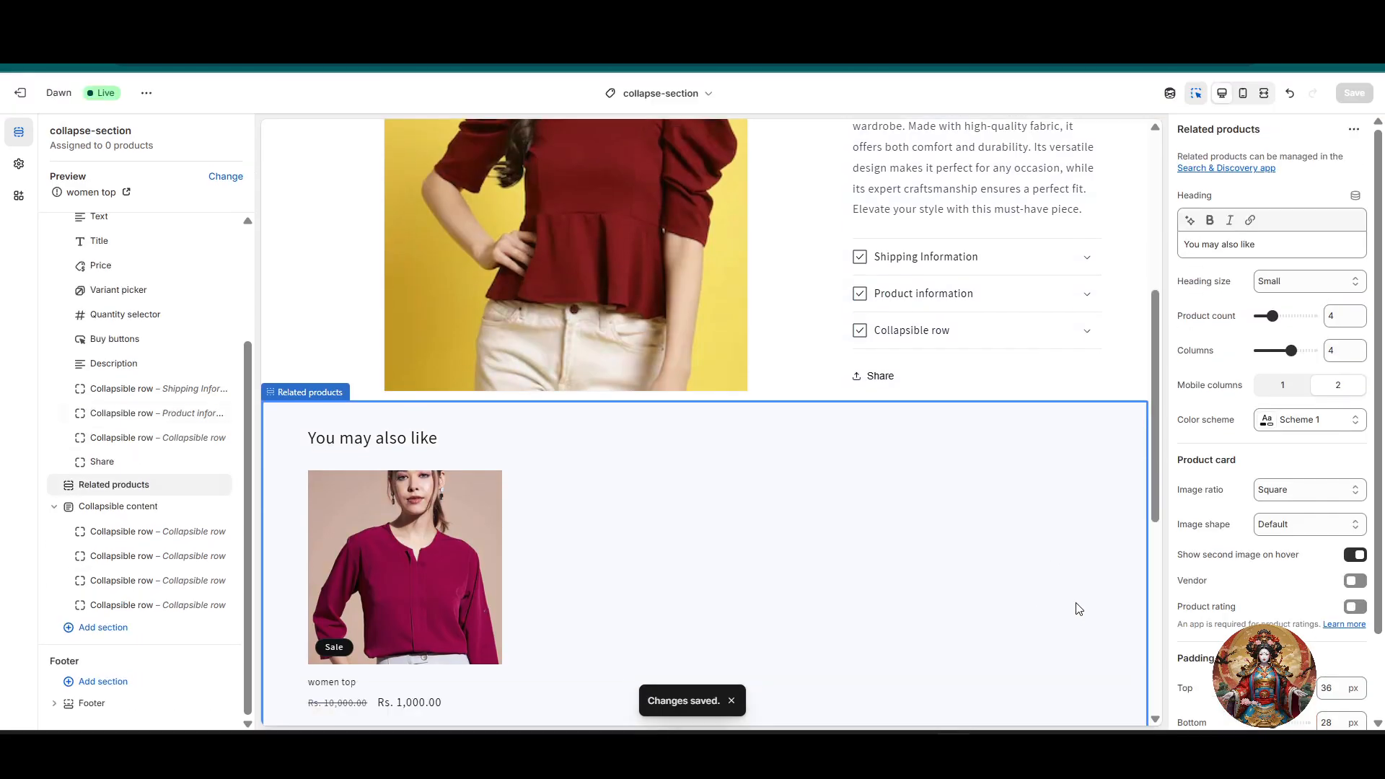